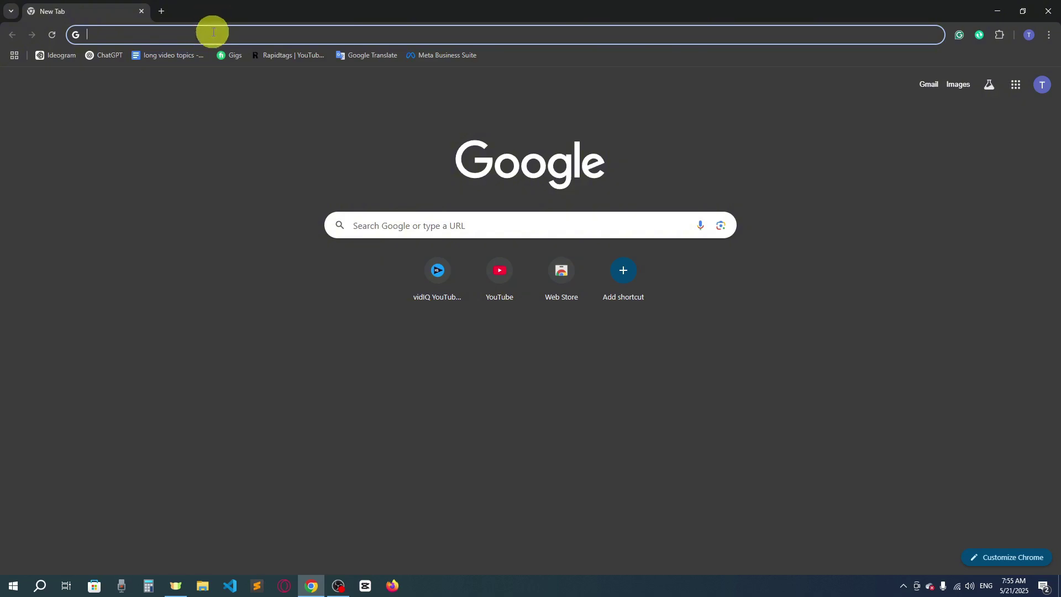
Search the web for "node js" and open the Node.js download page
text(node js)
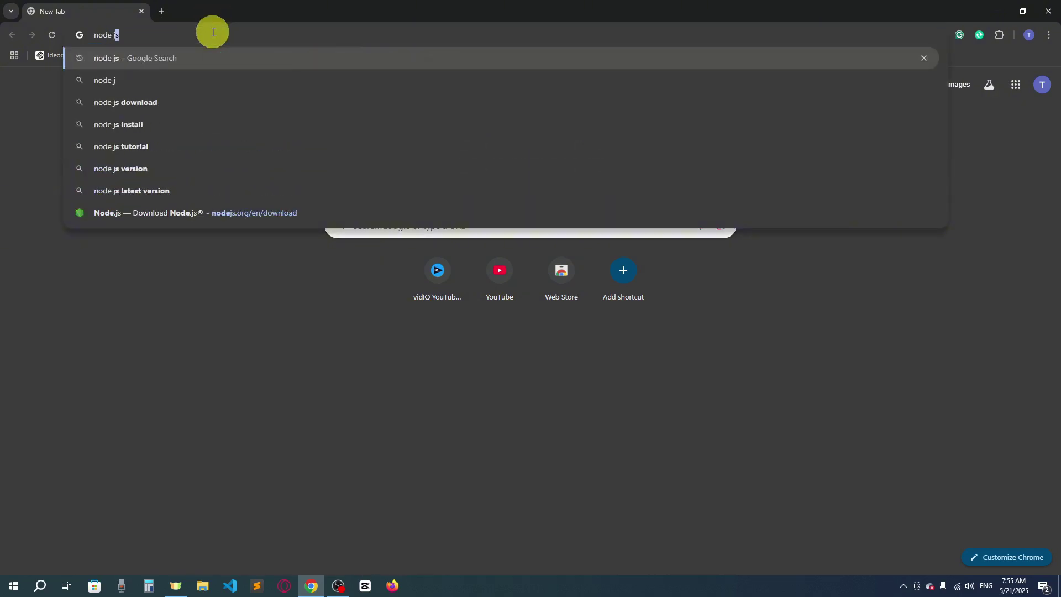
key(Return)
click(177, 220)
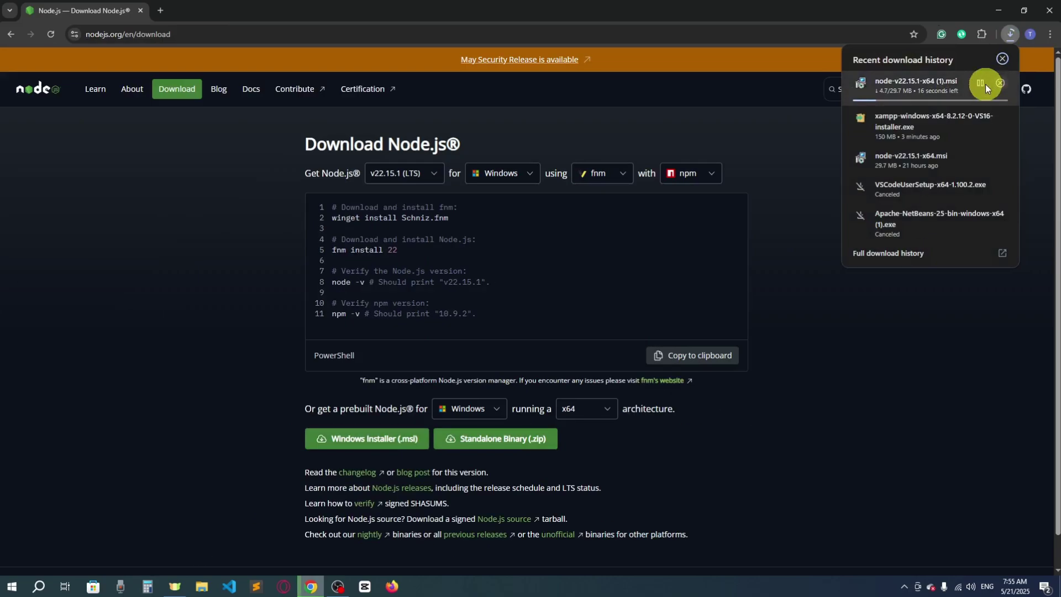
Cancel the repeated download of node-v22.15.1-x64 (1).msi
click(986, 84)
click(998, 84)
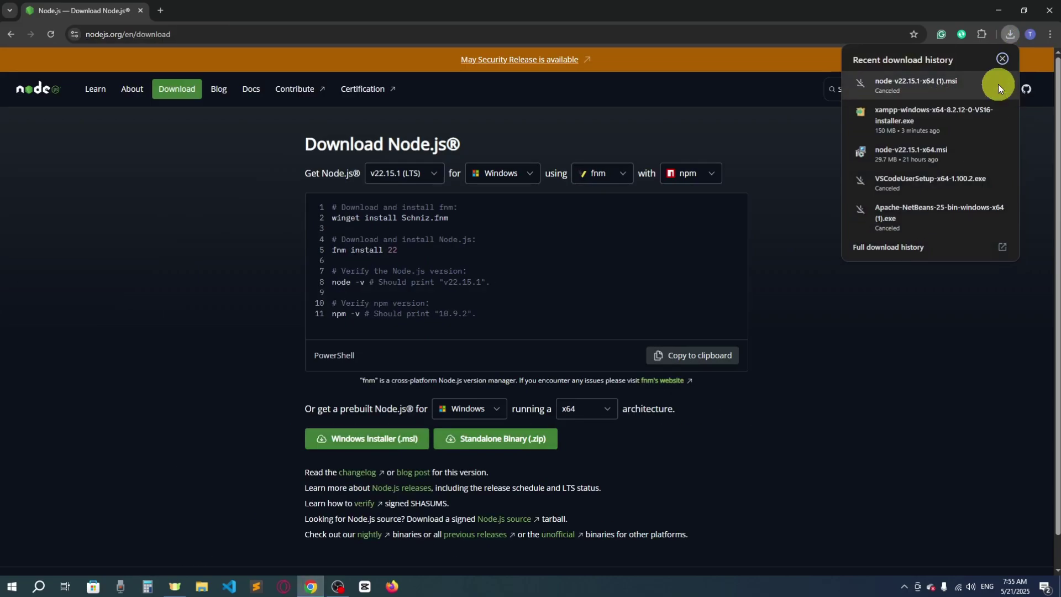
Search for "xampp" in a new browser tab and open the Apache Friends download page
click(160, 10)
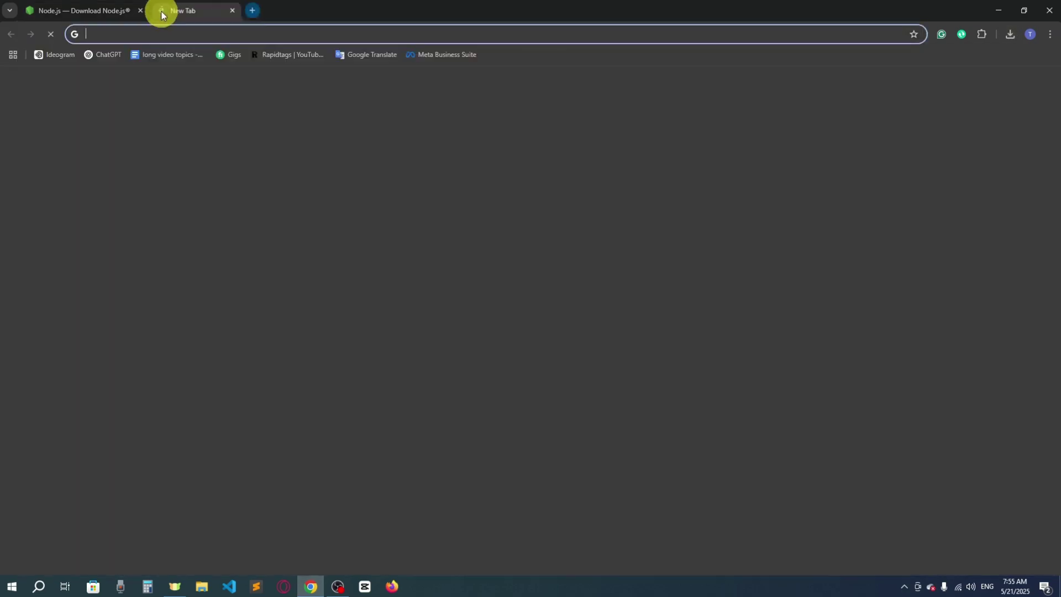
text(xampp)
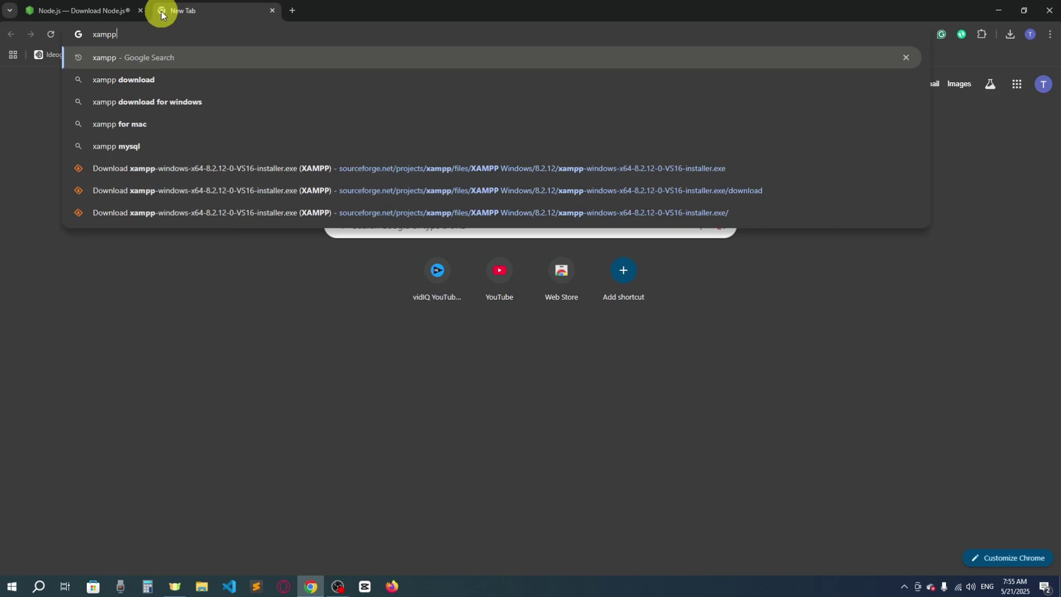
key(Return)
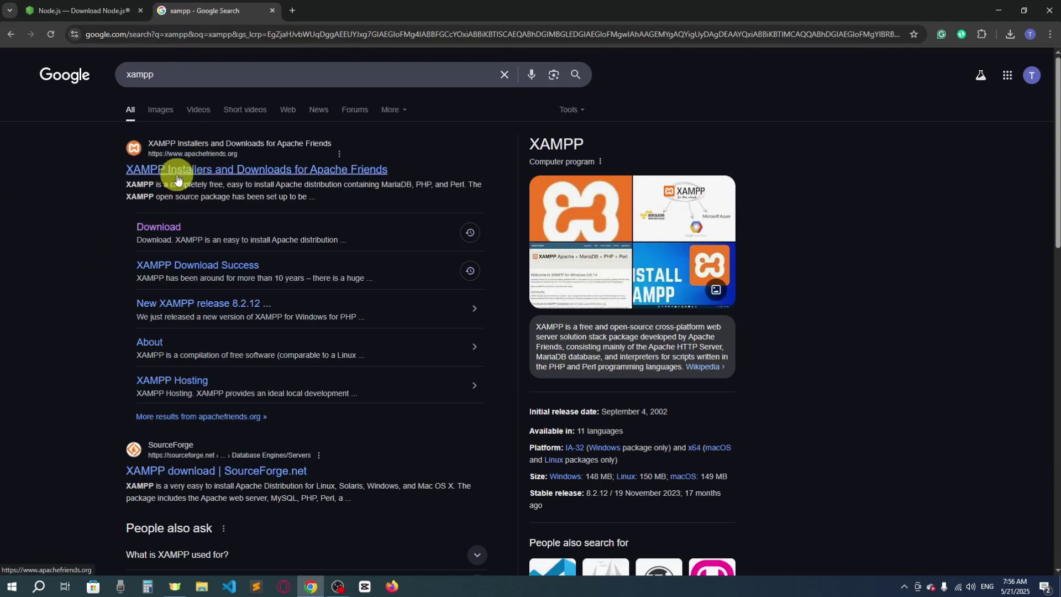
click(160, 228)
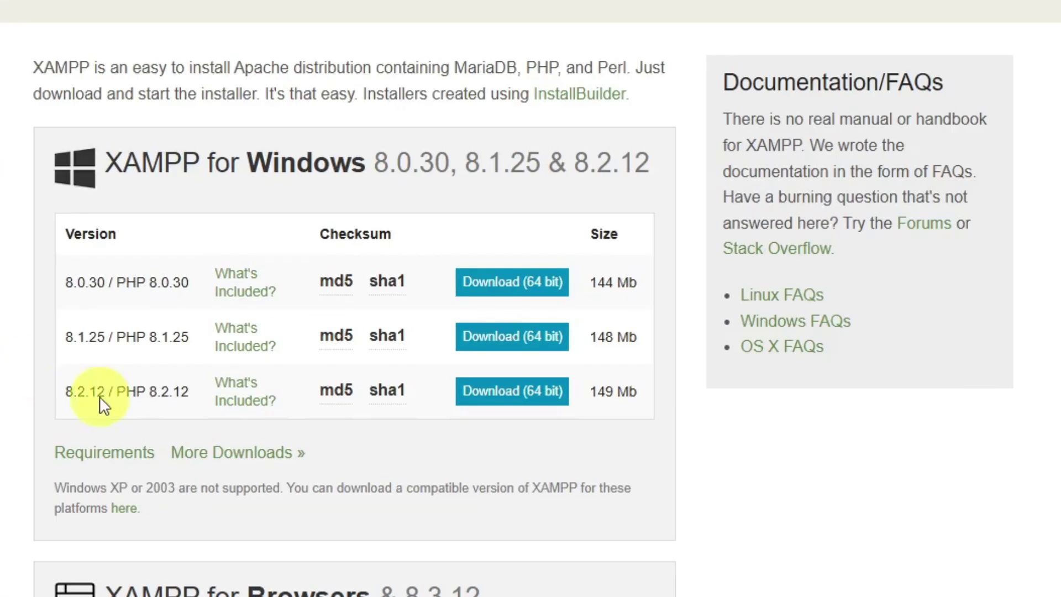
Start the download of XAMPP for Windows 8.2.12 and request the latest version from its SourceForge files page
click(512, 391)
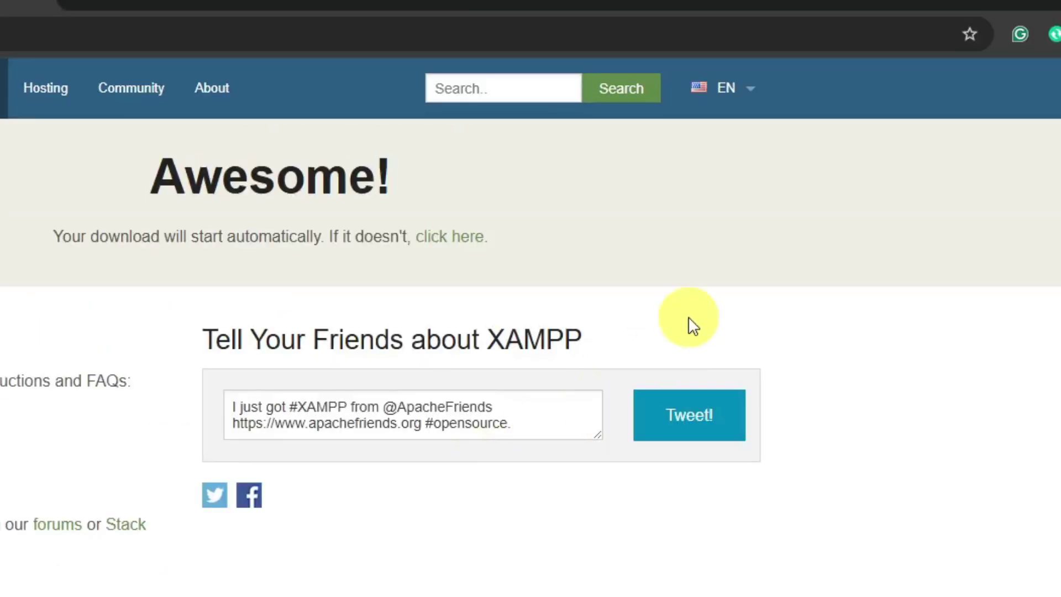
click(456, 239)
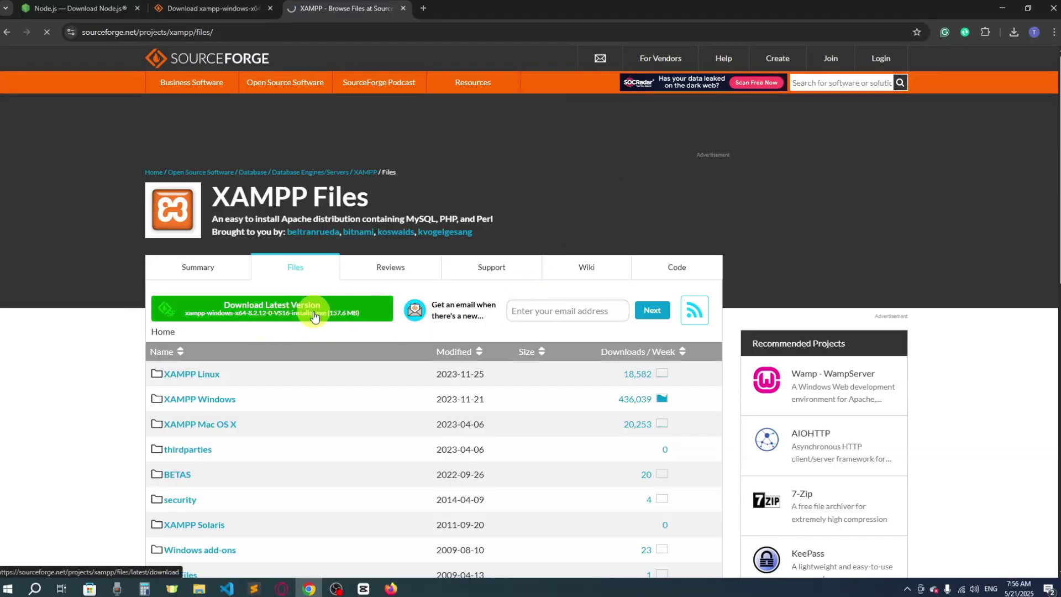
click(314, 312)
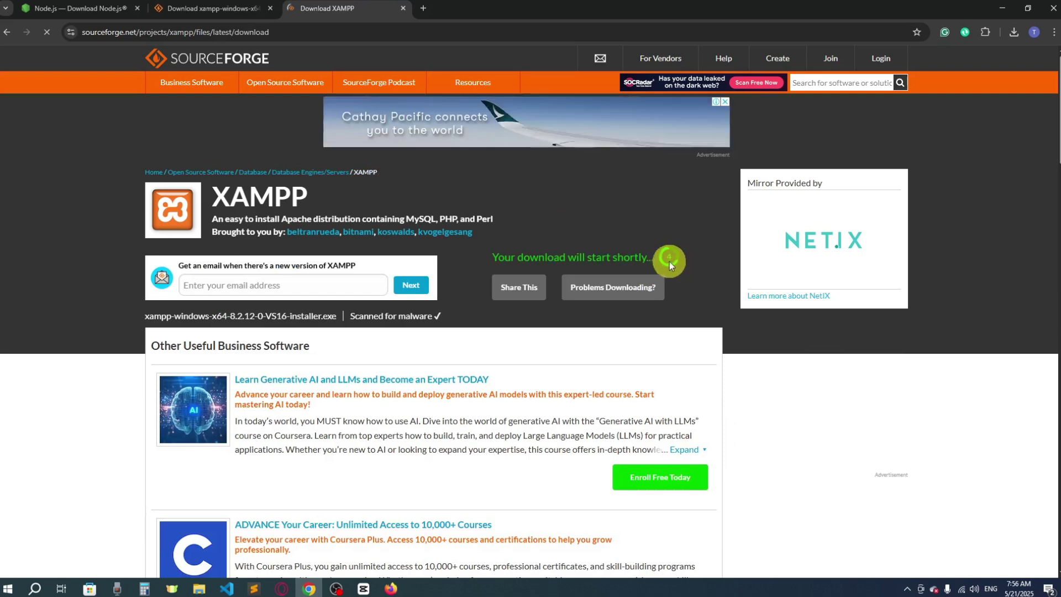
Close the extra XAMPP tab and cancel the repeated XAMPP 8.2.12 installer download
click(270, 7)
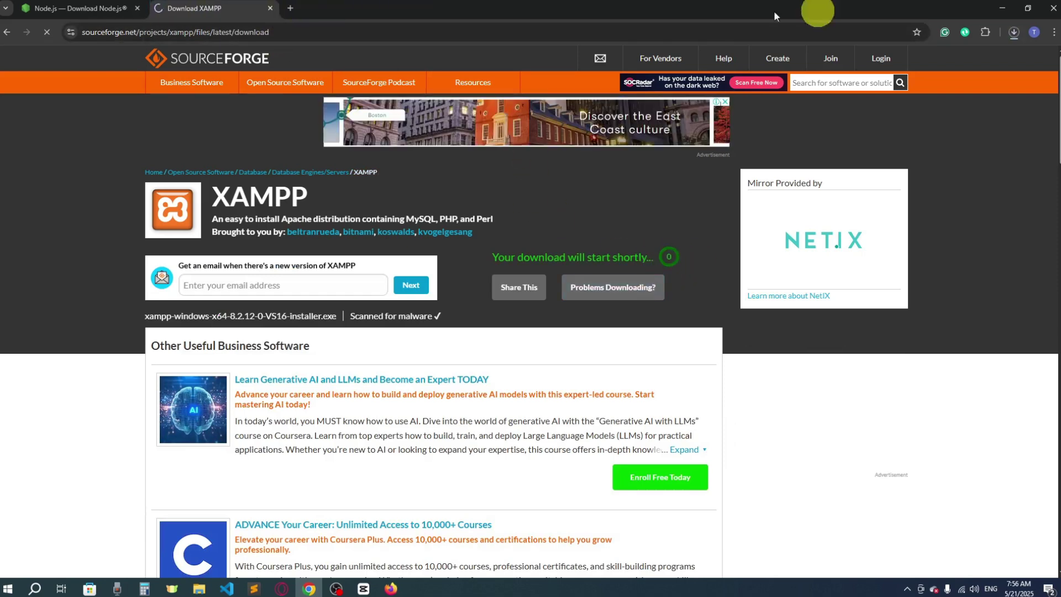
click(1013, 33)
click(995, 82)
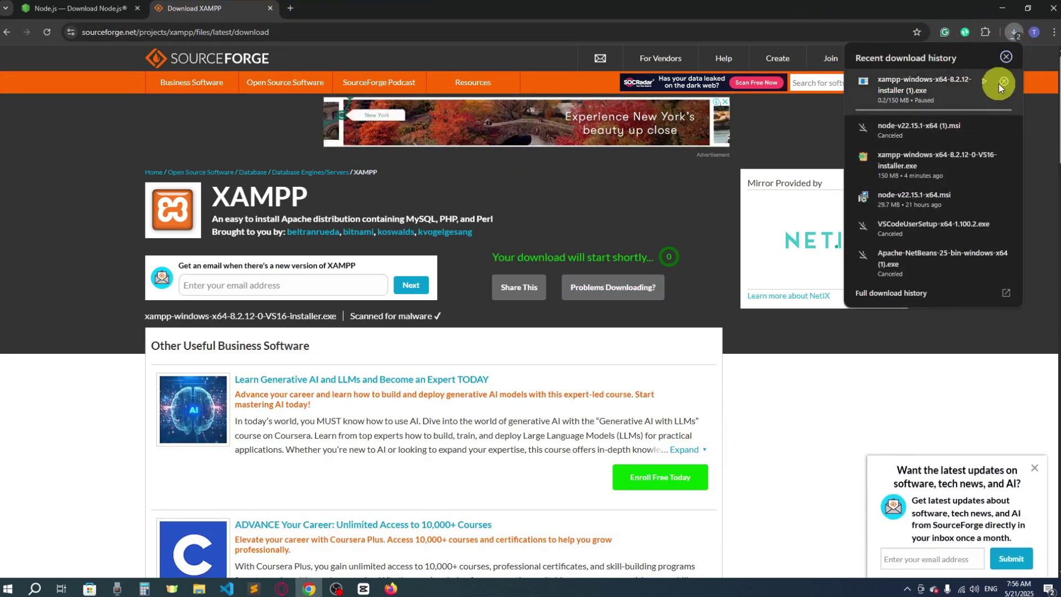
click(1004, 82)
click(71, 350)
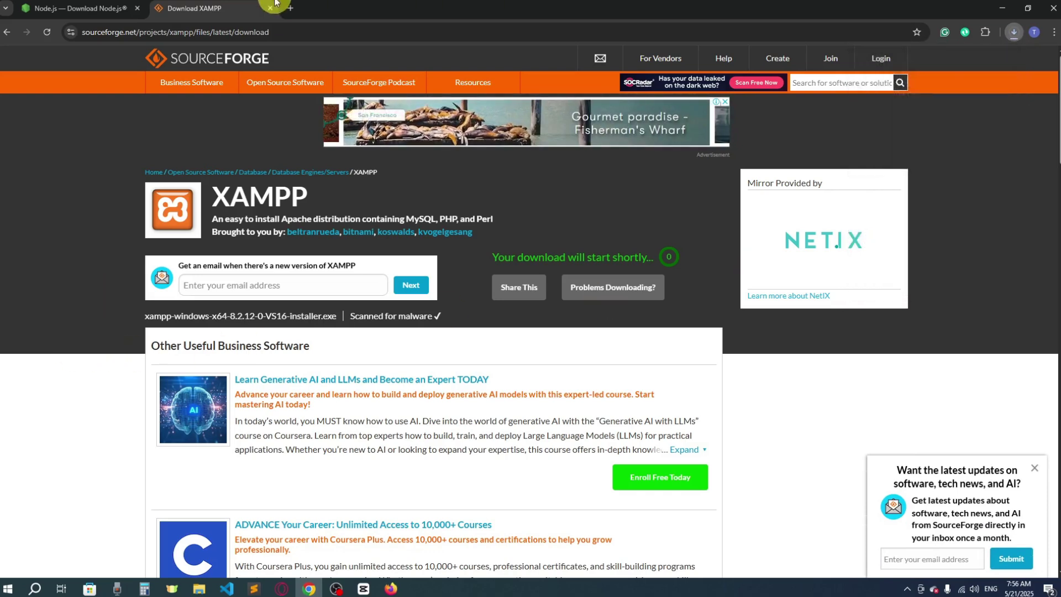
Search for "composer" in a new tab and download Composer-Setup.exe from the Composer download page
click(290, 8)
click(275, 32)
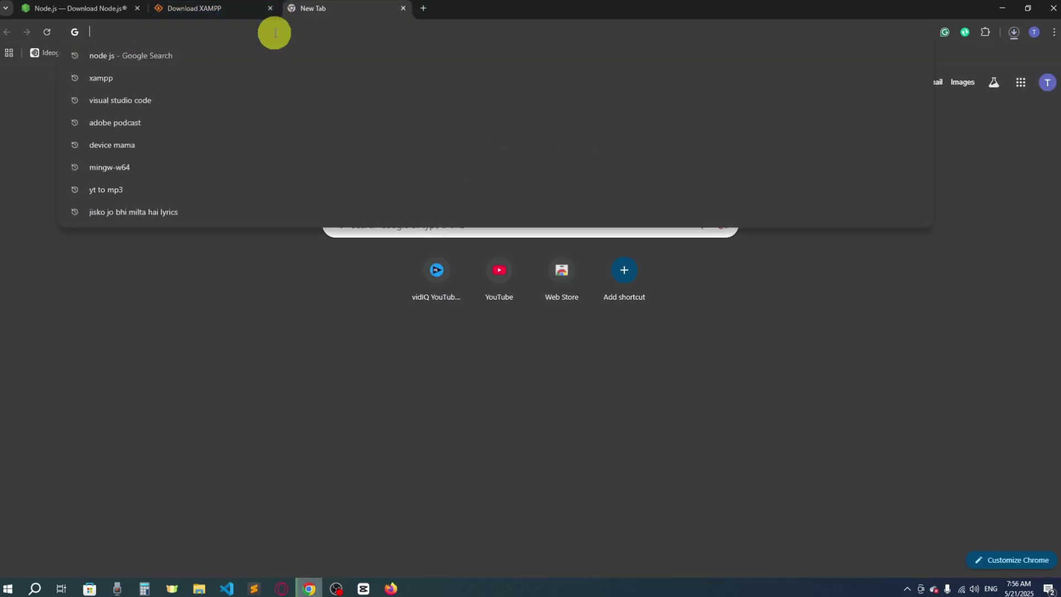
text(composer)
key(Return)
click(152, 227)
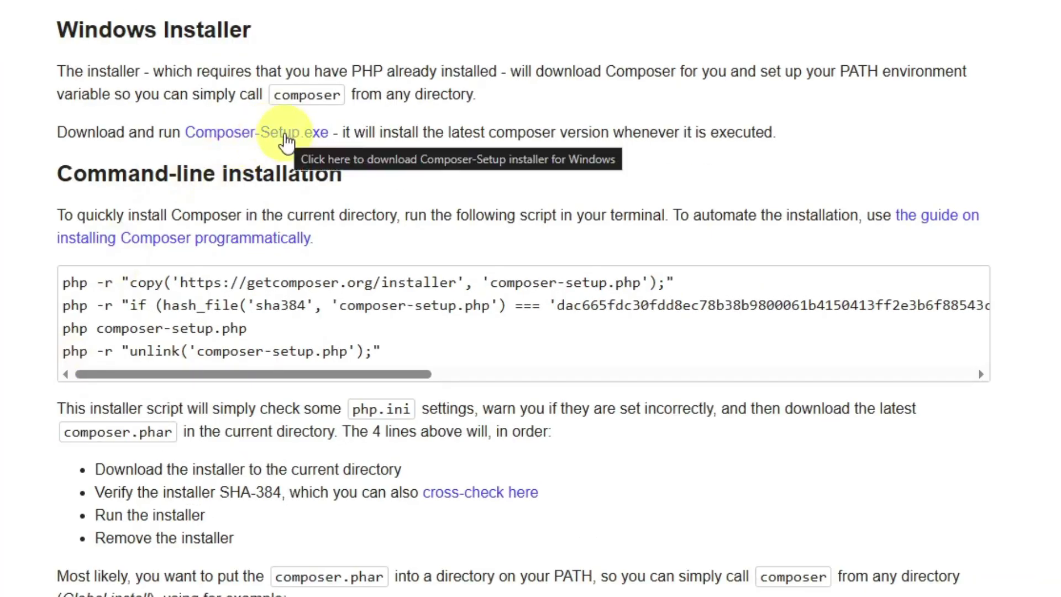
click(279, 135)
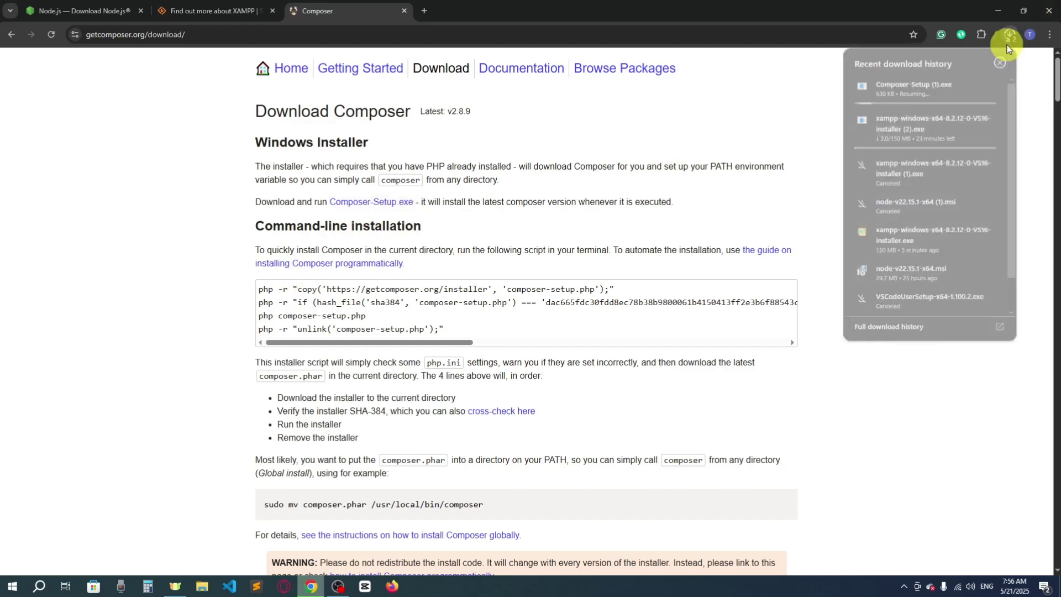
Review the open Node.js, XAMPP and Composer download pages, and close the browser
click(83, 10)
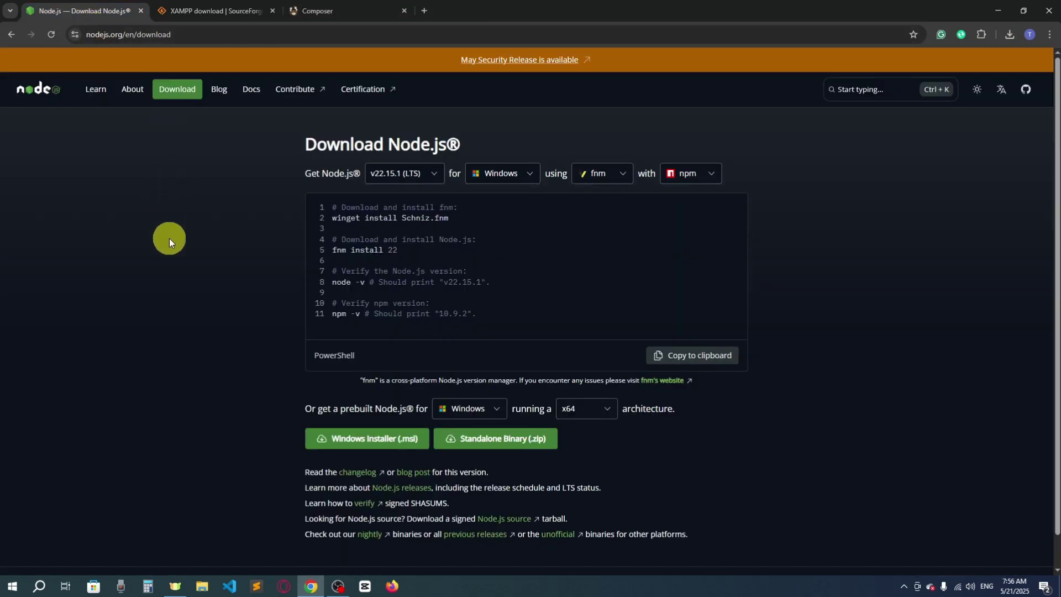
click(190, 10)
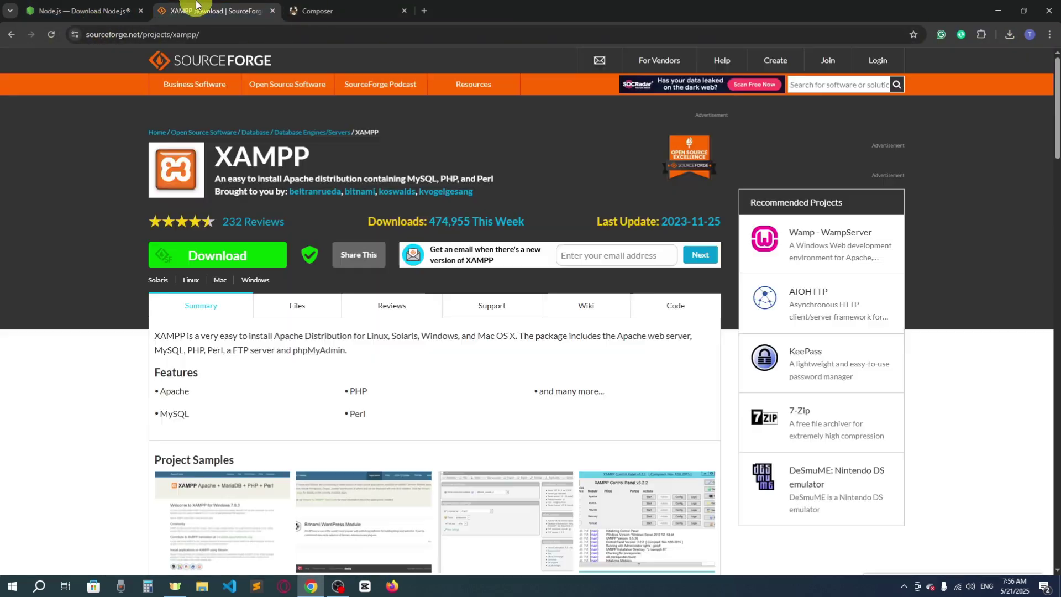
click(328, 5)
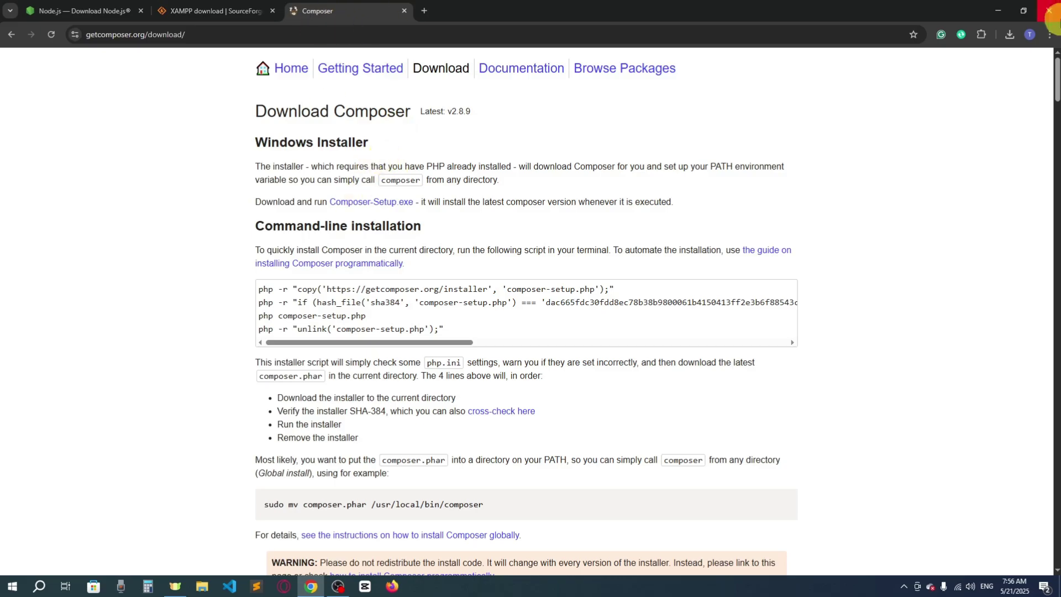
click(1049, 10)
Open the Downloads folder in File Explorer to view the XAMPP, Composer and Node.js installers
double_click(17, 14)
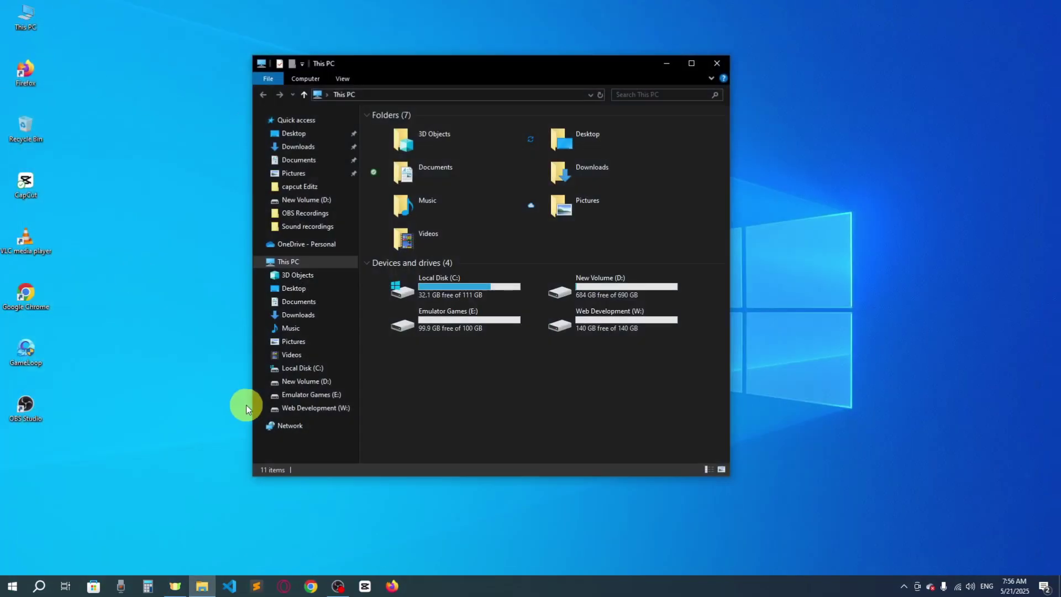
click(304, 148)
drag(602, 279, 393, 139)
click(492, 259)
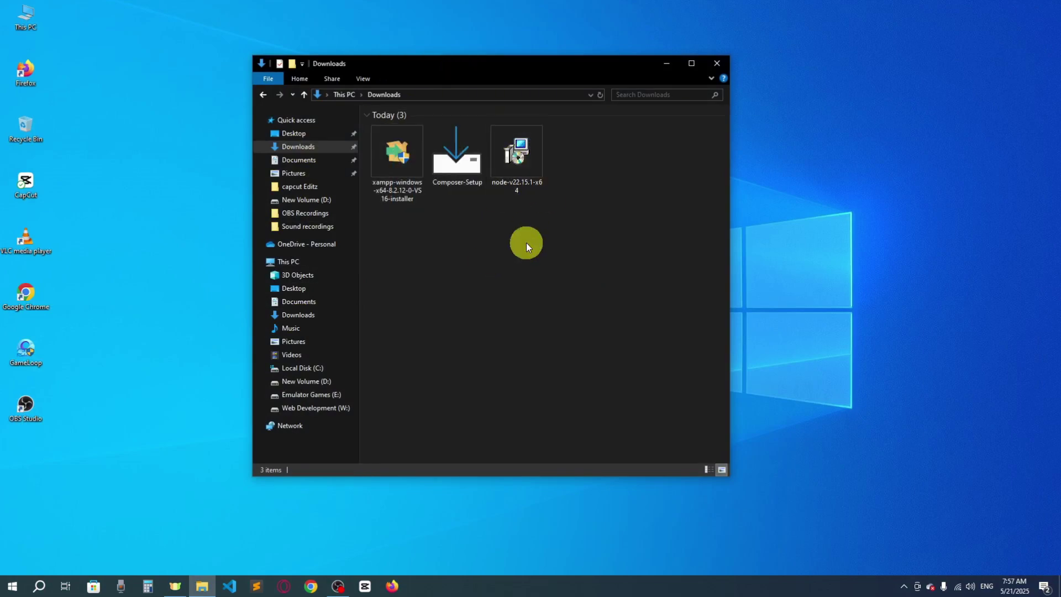
Launch the node-v22.15.1-x64 installer and accept its license agreement
double_click(514, 159)
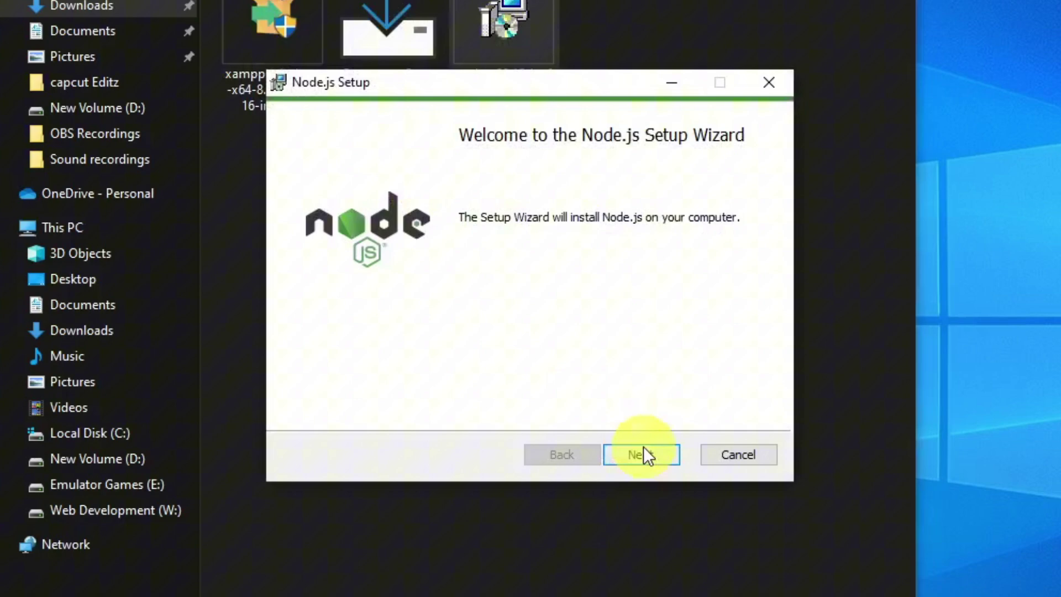
click(590, 378)
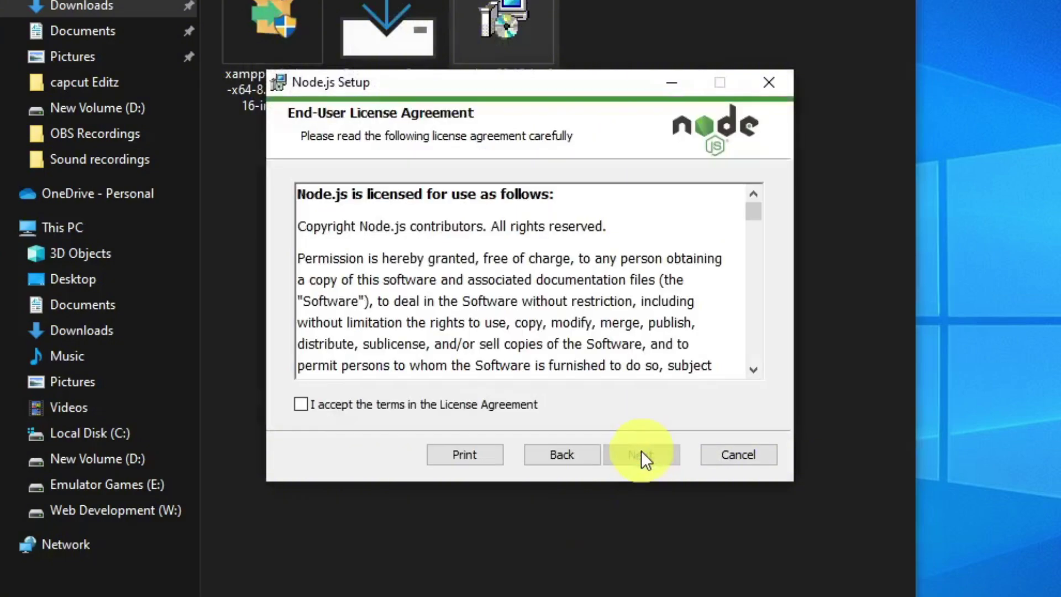
click(412, 353)
click(622, 456)
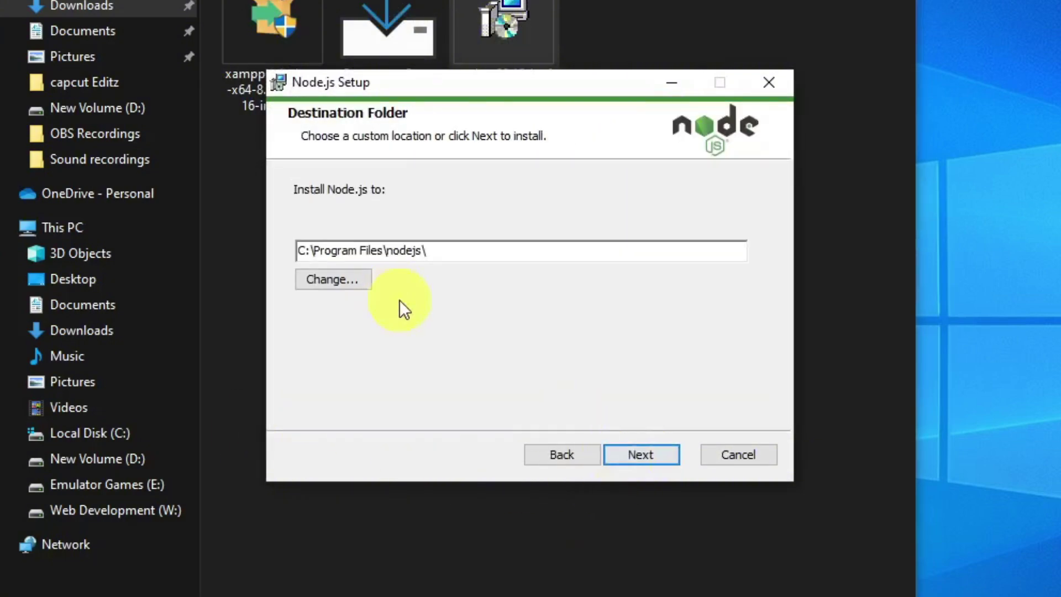
Install Node.js to C:\Program Files\nodejs\ with the default features and the additional tools option enabled
click(636, 463)
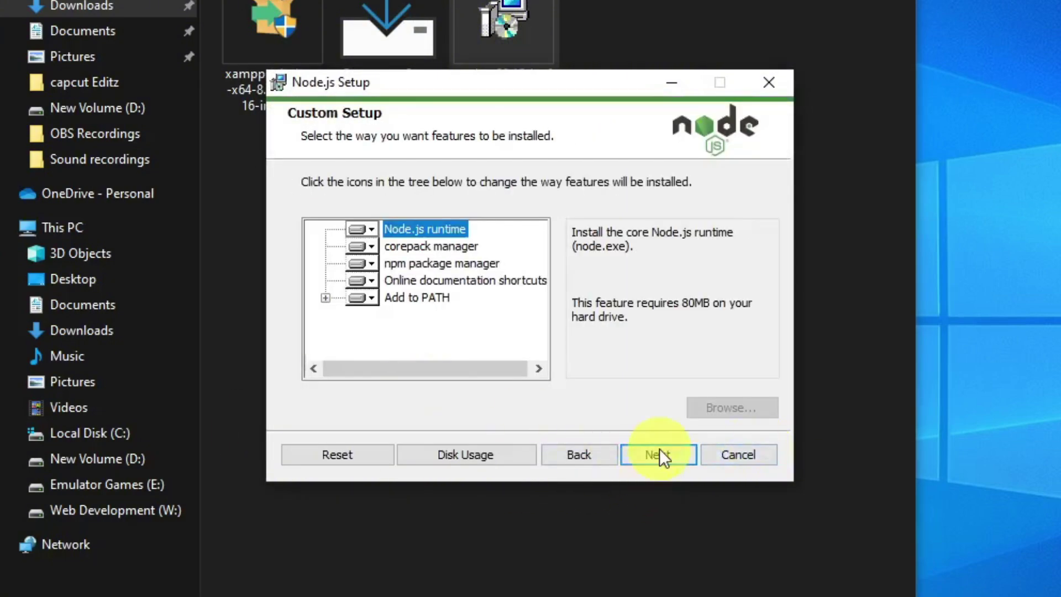
click(660, 454)
click(330, 267)
click(627, 454)
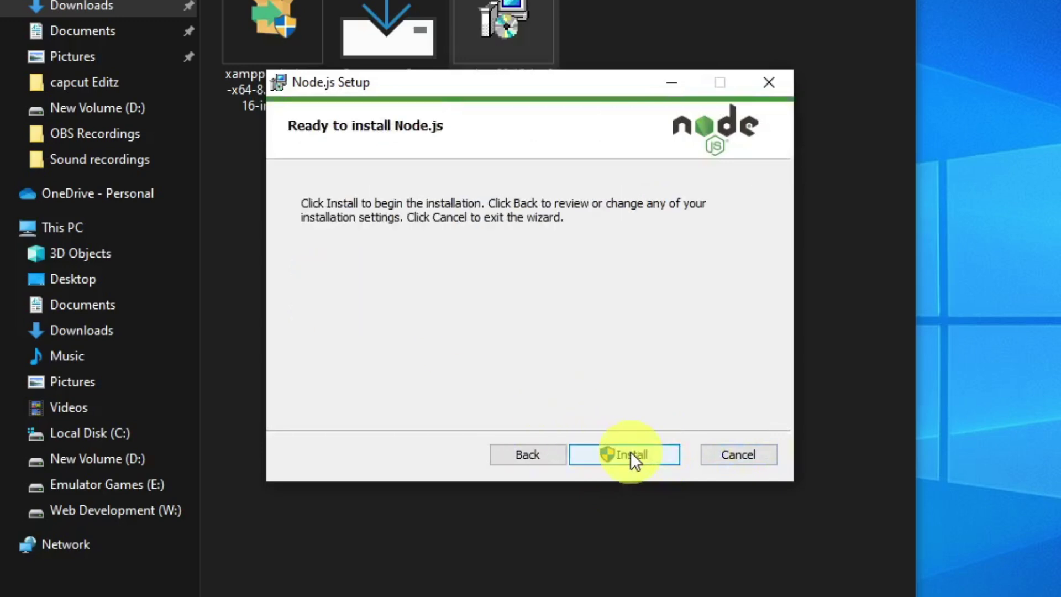
click(628, 459)
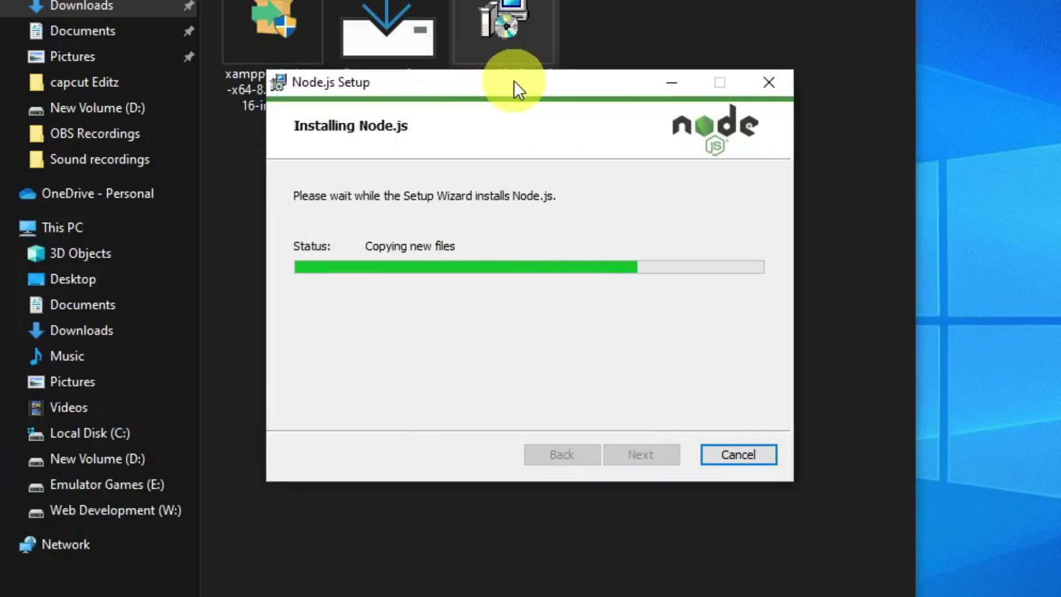
Finish the Node.js setup and close the Install Additional Tools for Node.js window
click(644, 456)
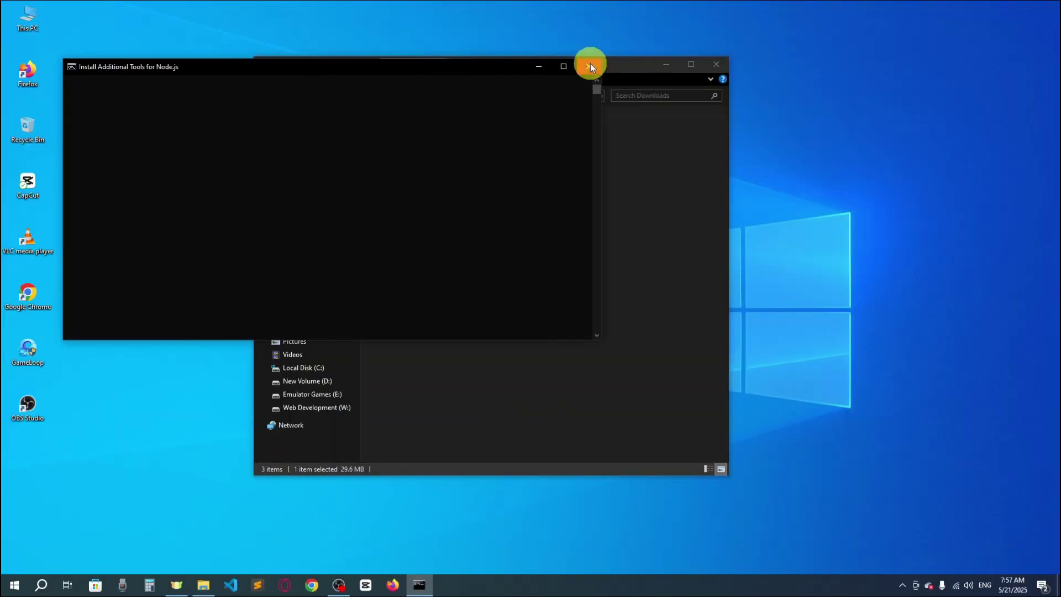
click(590, 67)
Open Command Prompt as administrator and run the node command
click(38, 589)
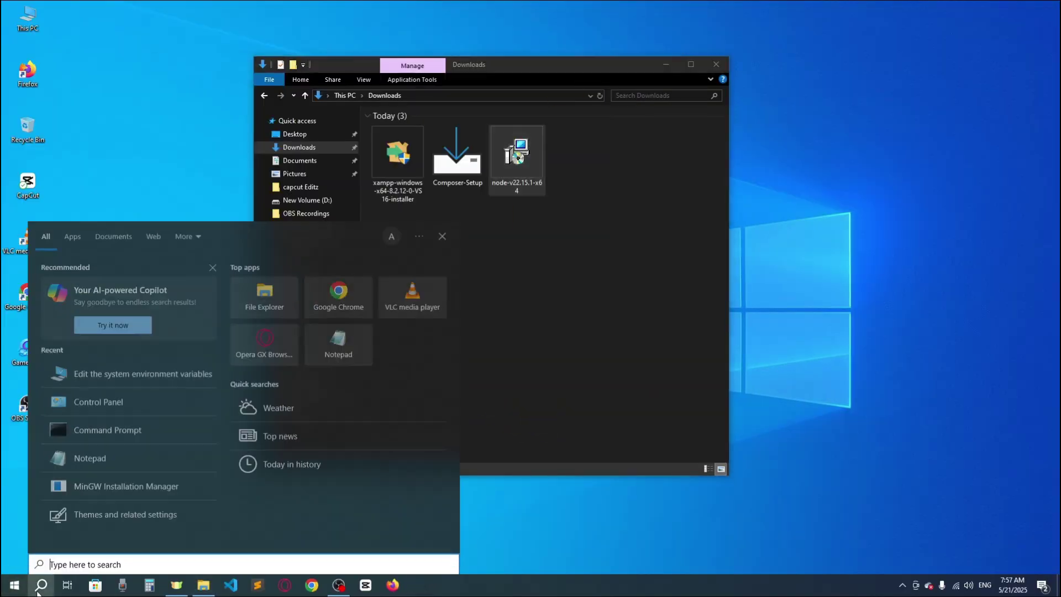
text(cmd)
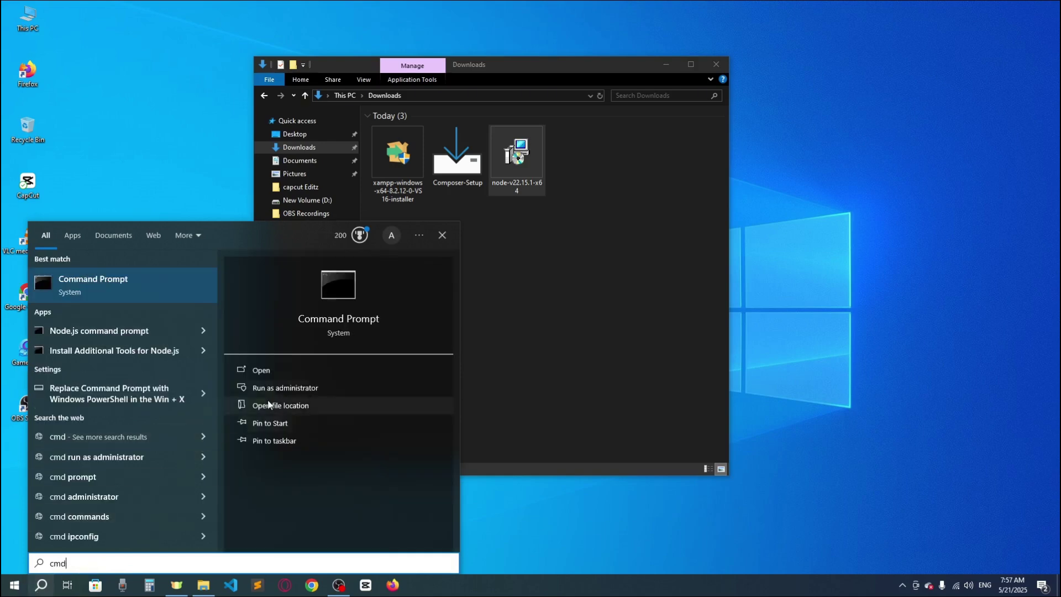
click(294, 386)
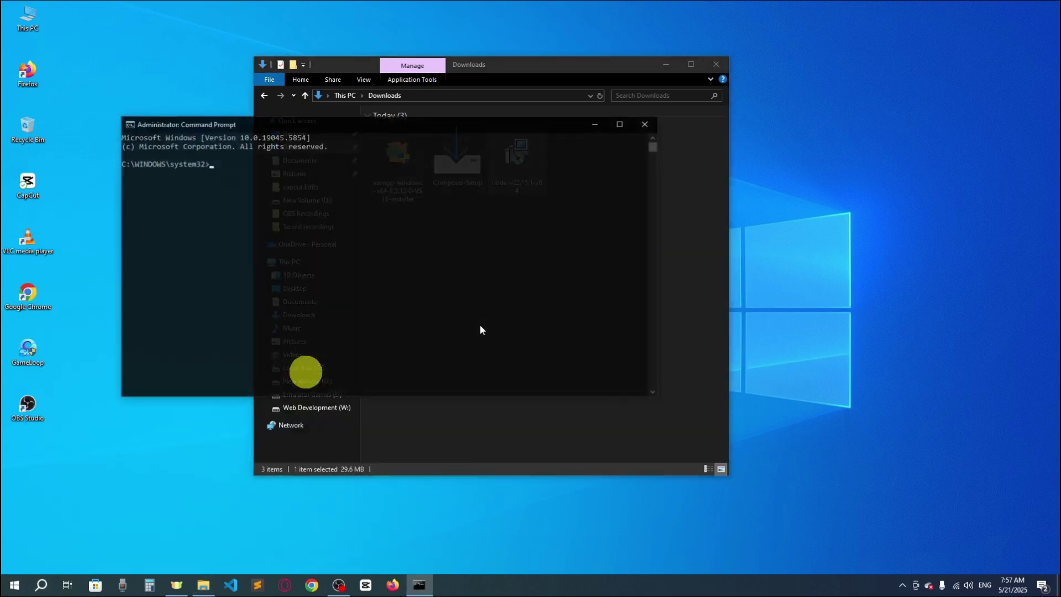
text(node)
key(Return)
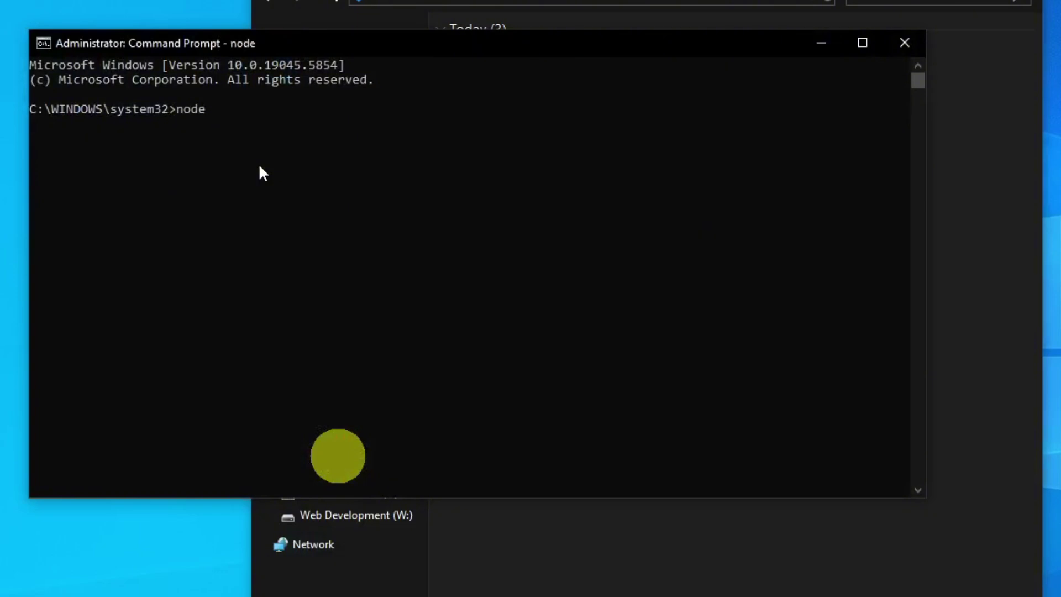
Check the Node.js version in the command output and close the Command Prompt
click(119, 128)
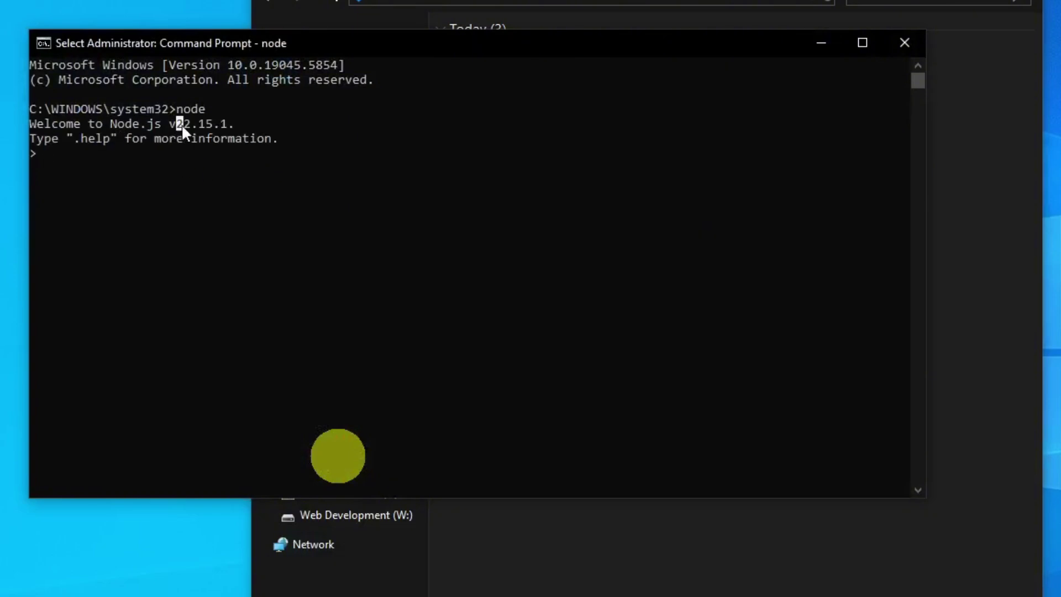
drag(216, 124, 254, 138)
click(385, 167)
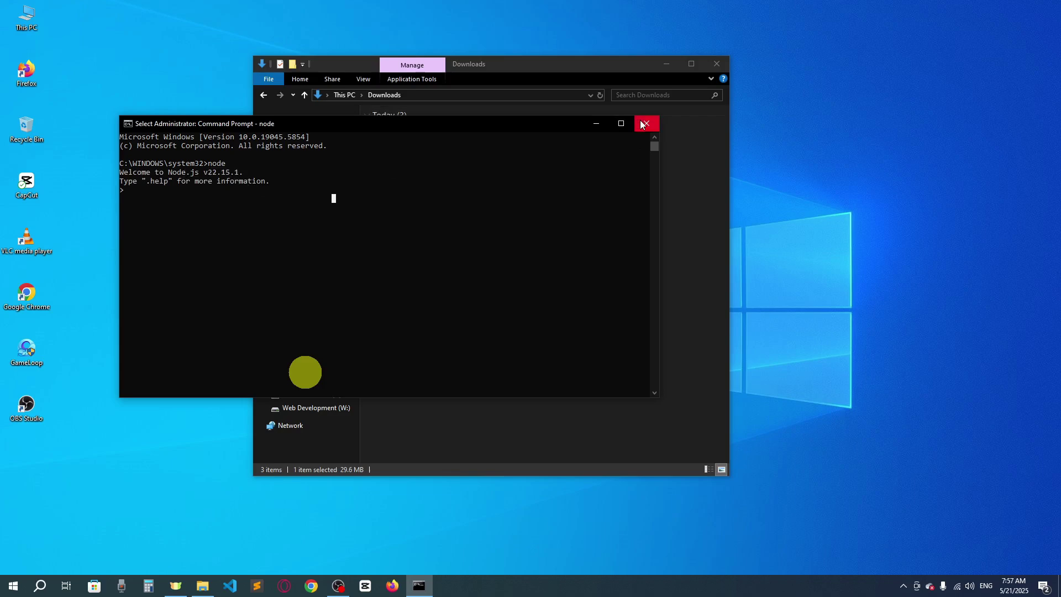
click(909, 46)
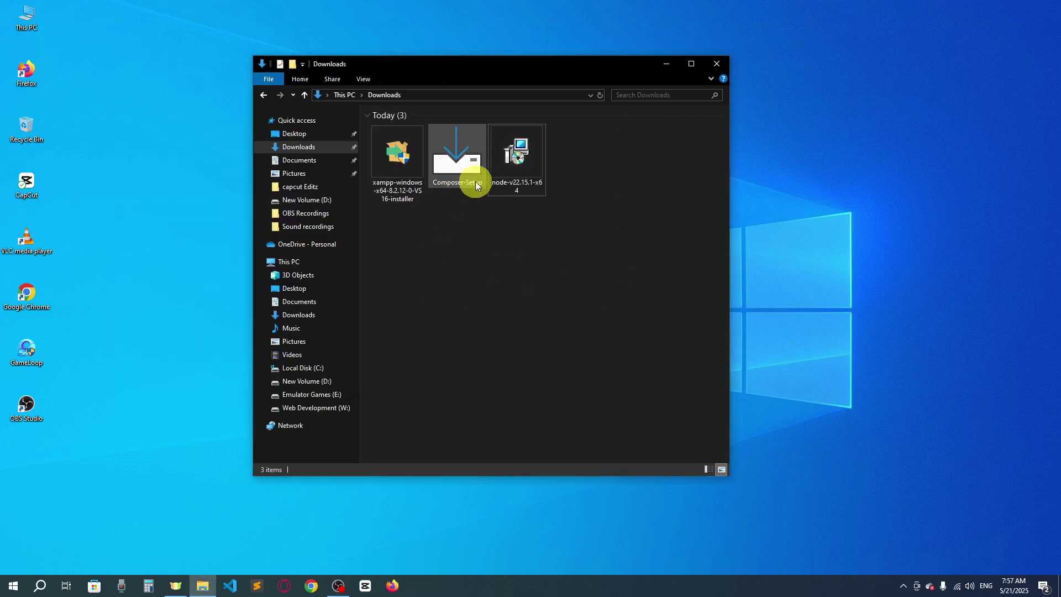
double_click(457, 158)
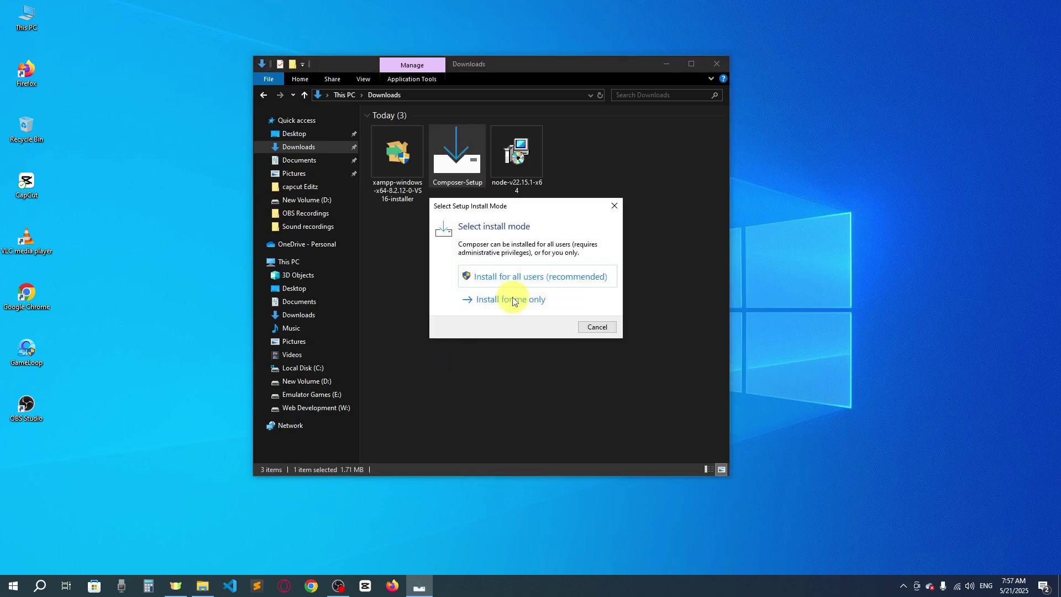
click(512, 300)
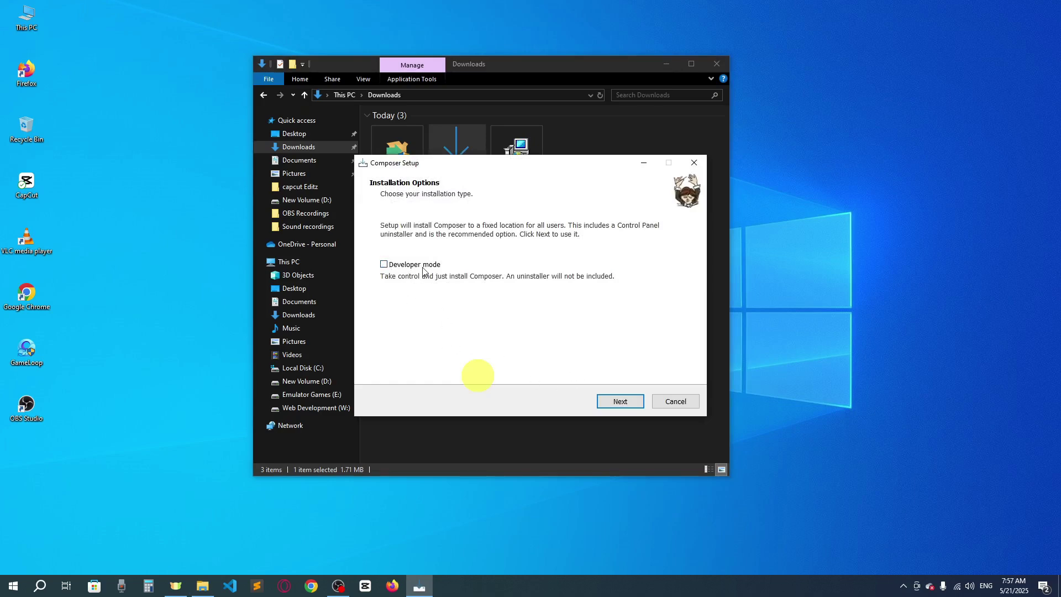
click(615, 402)
click(520, 247)
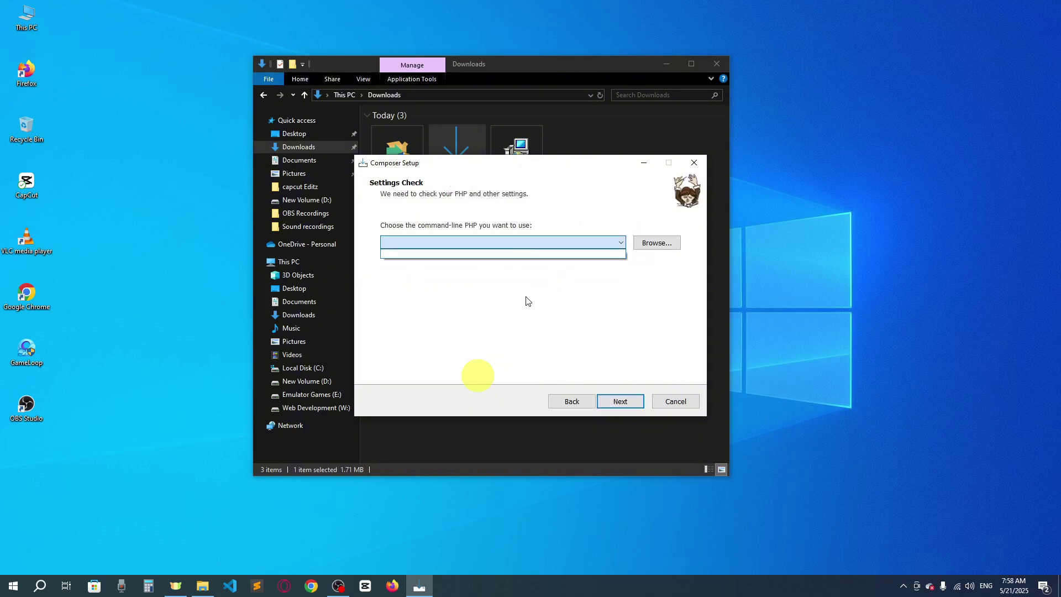
click(569, 403)
click(570, 403)
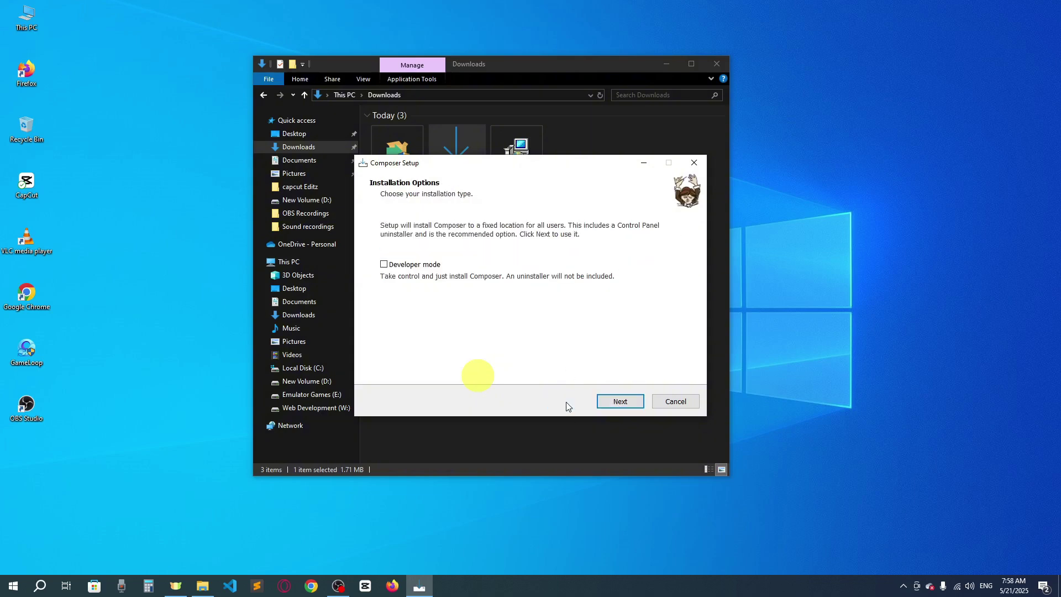
click(676, 402)
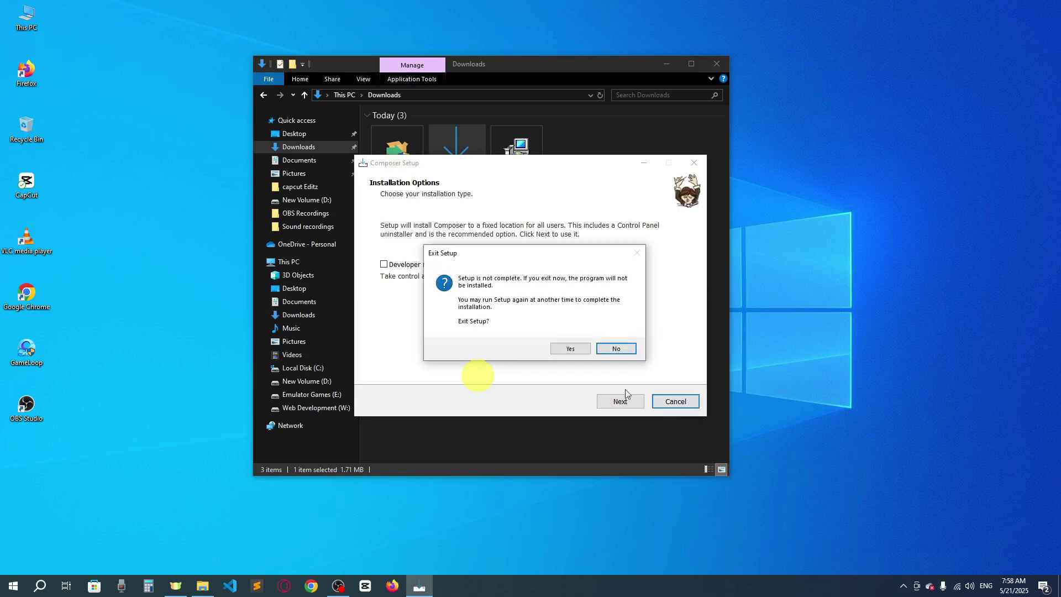
click(572, 349)
right_click(443, 273)
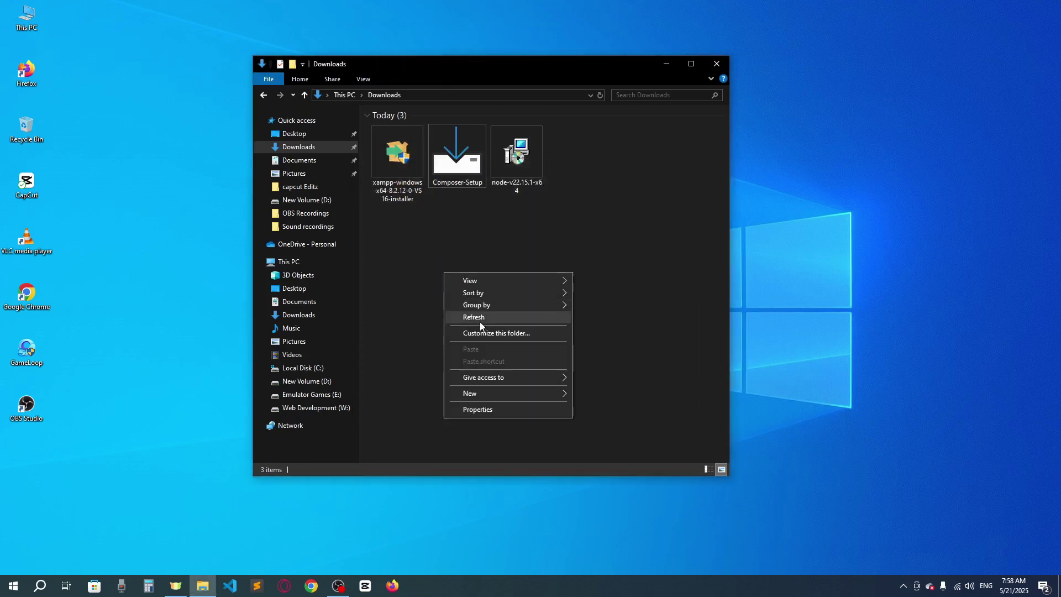
click(479, 317)
Launch the XAMPP installer from Downloads, dismiss the UAC warning and keep all default components selected
click(403, 172)
double_click(403, 172)
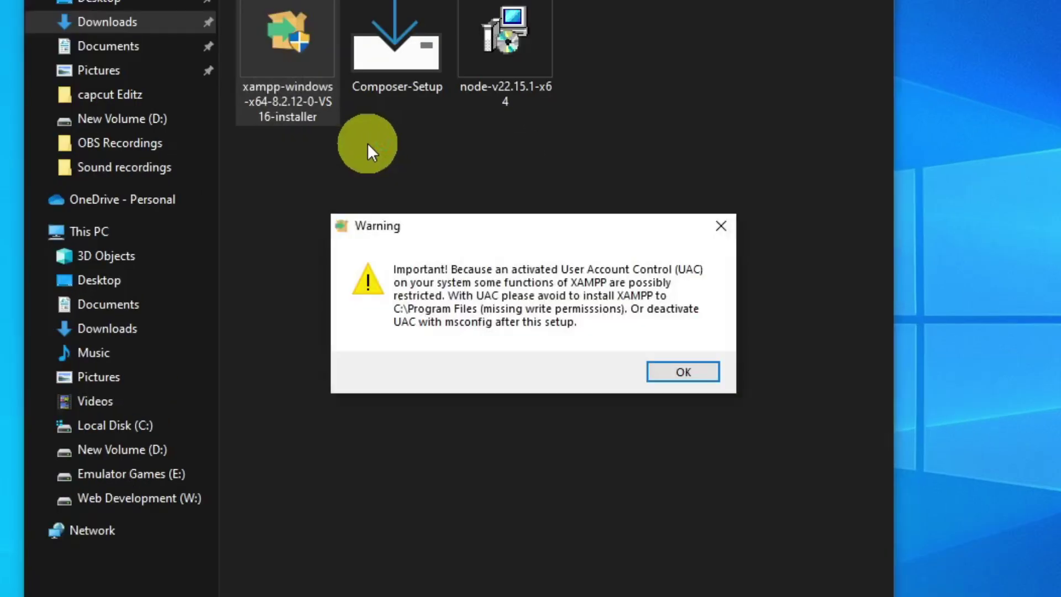
drag(445, 236, 269, 191)
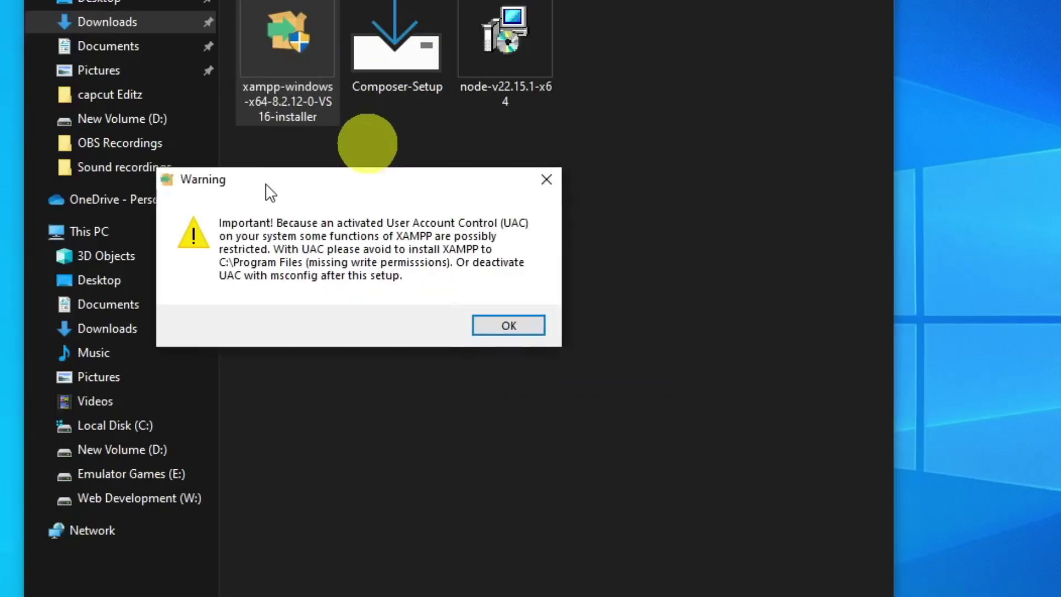
click(497, 325)
click(620, 491)
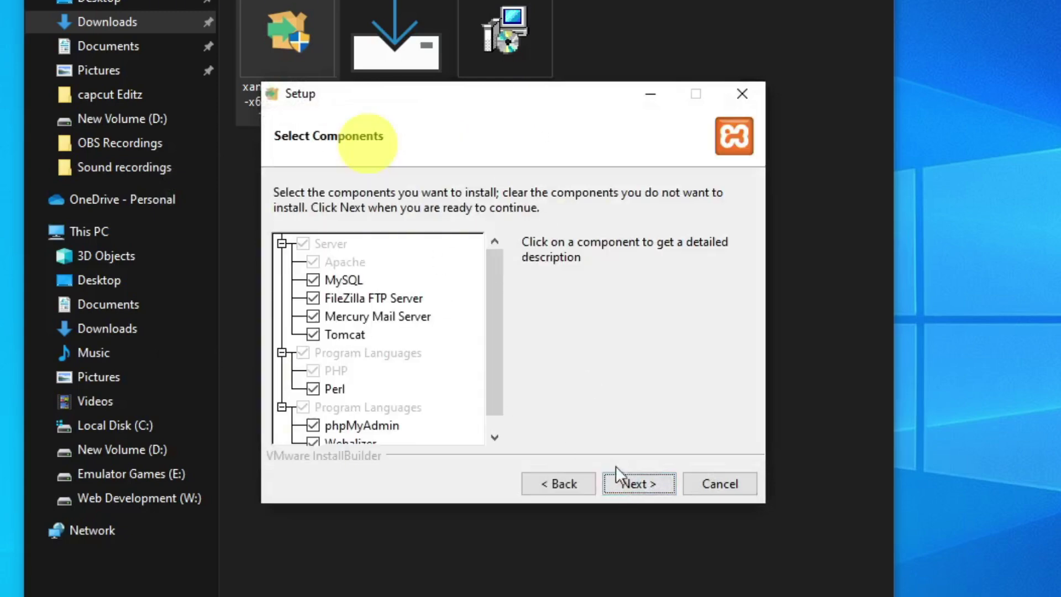
click(630, 489)
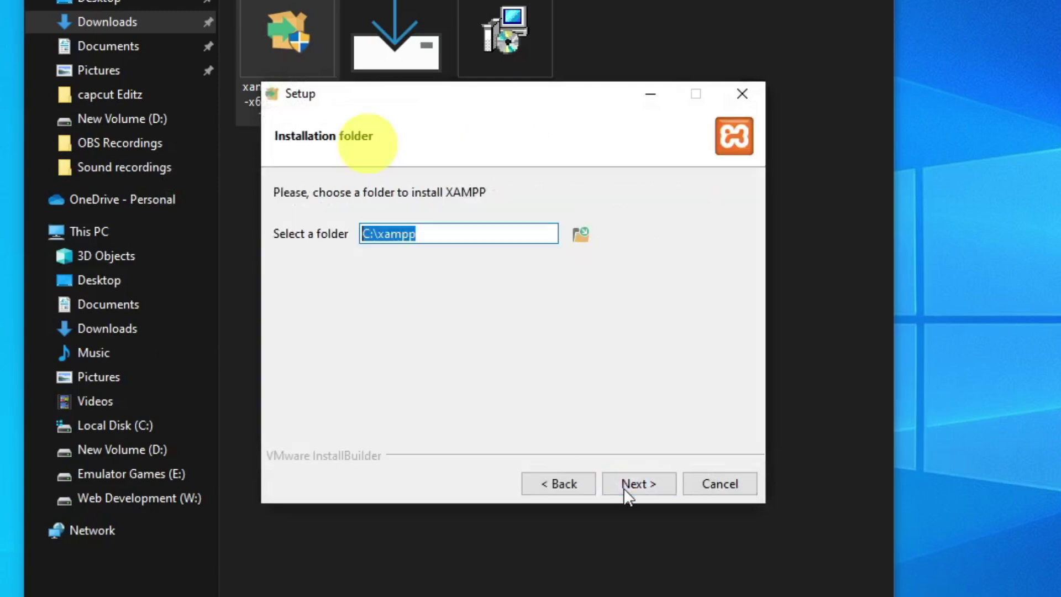
Set the XAMPP installation folder to W:\xampp on the Web Development drive and continue the setup
click(581, 236)
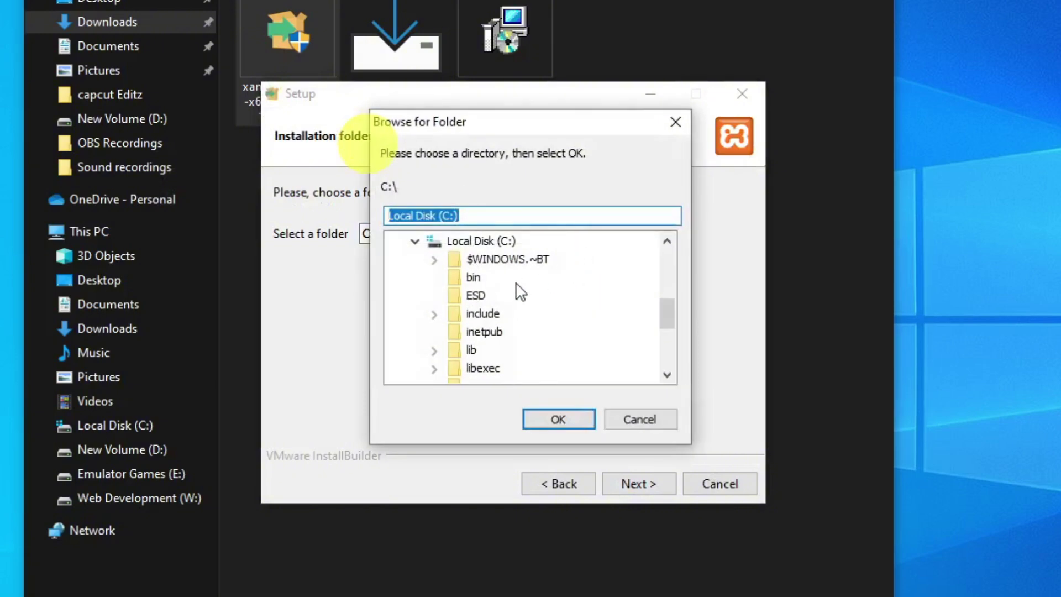
drag(664, 307, 681, 383)
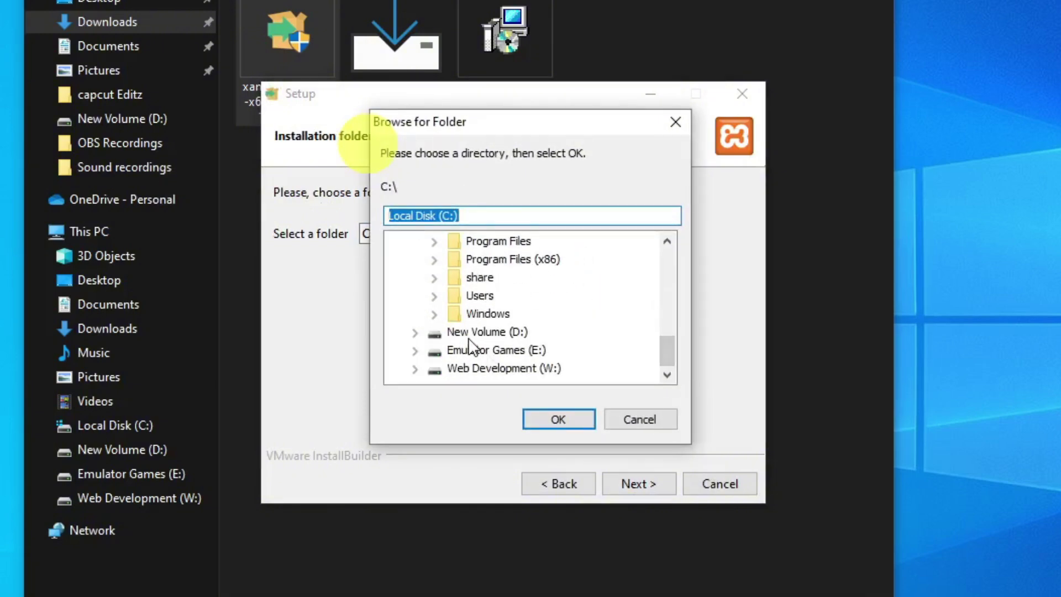
click(465, 371)
click(499, 371)
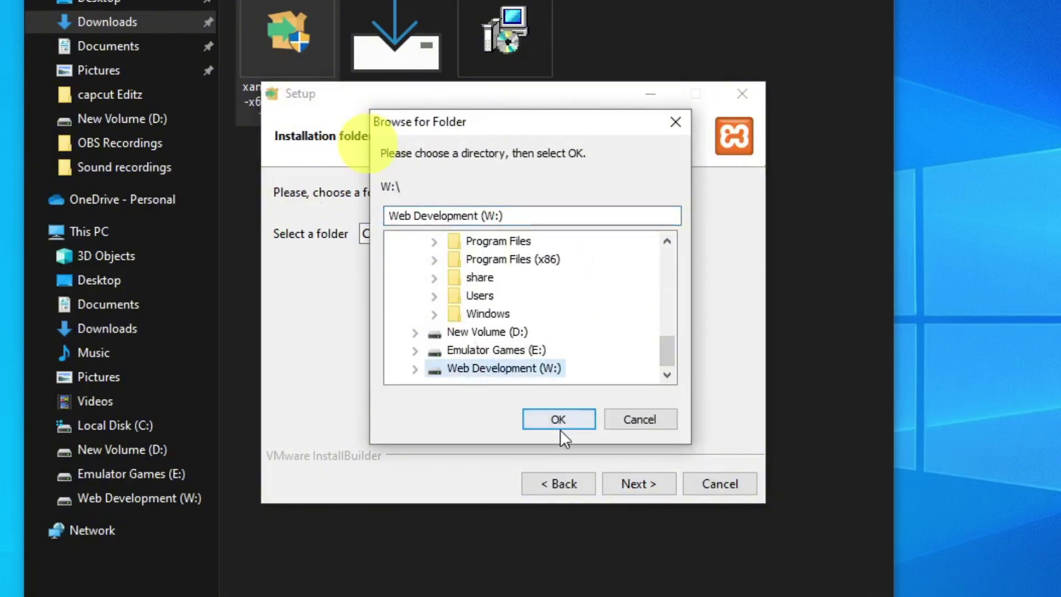
double_click(539, 367)
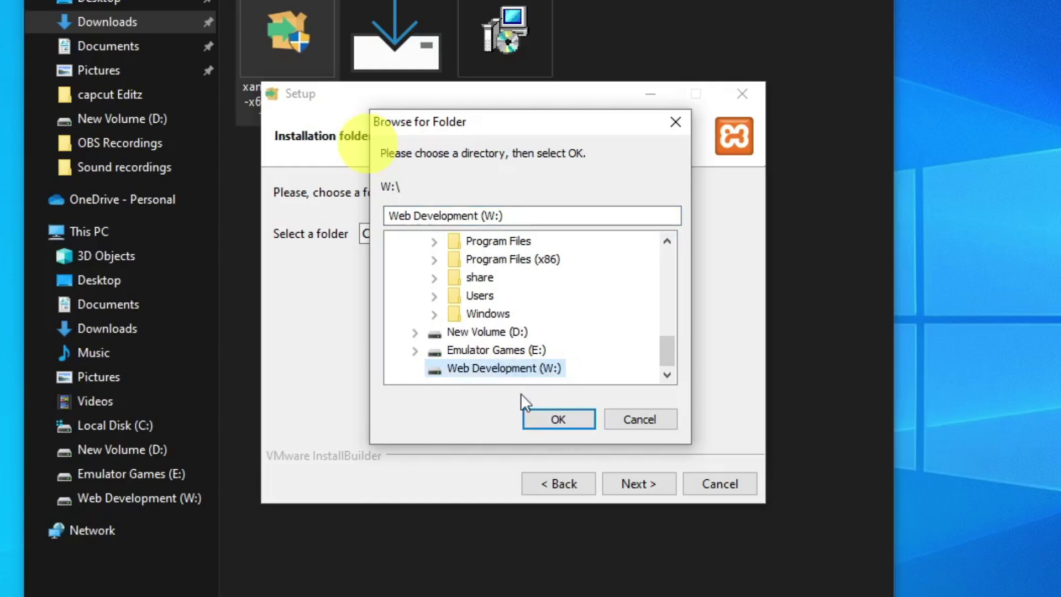
click(544, 426)
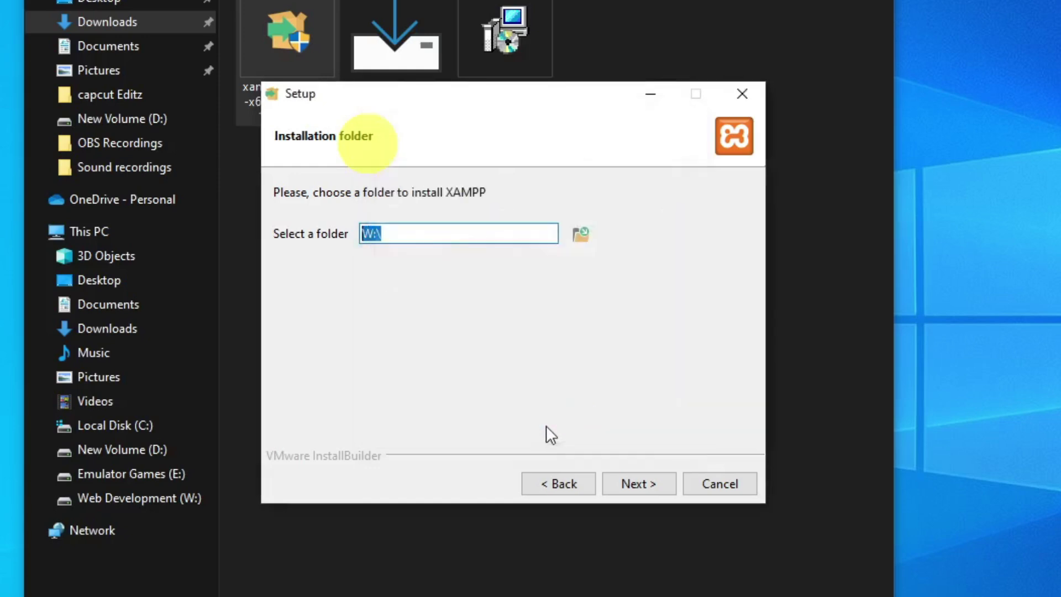
click(467, 235)
text(xampp)
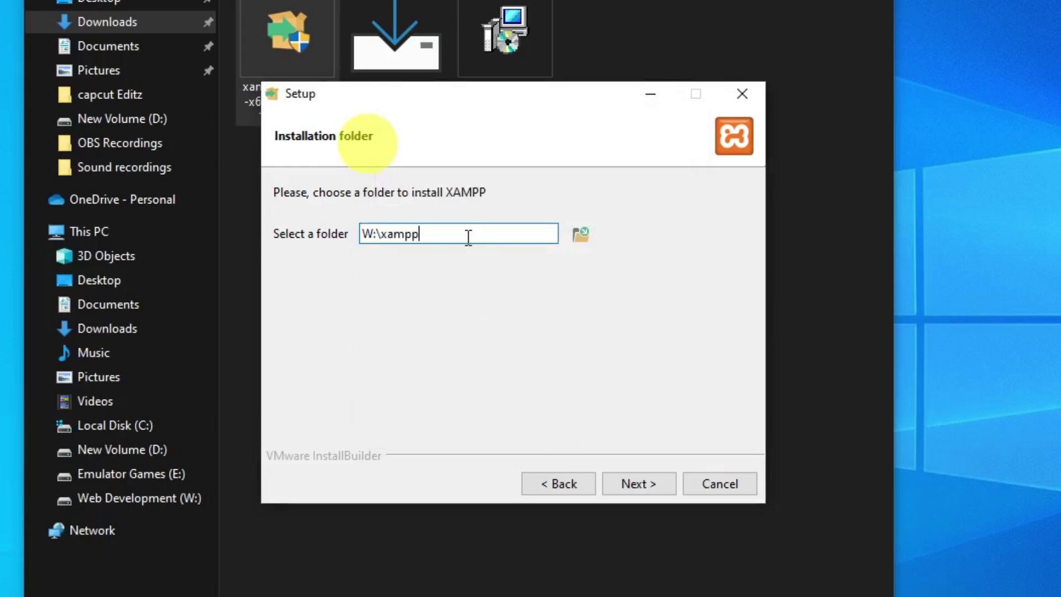
click(638, 484)
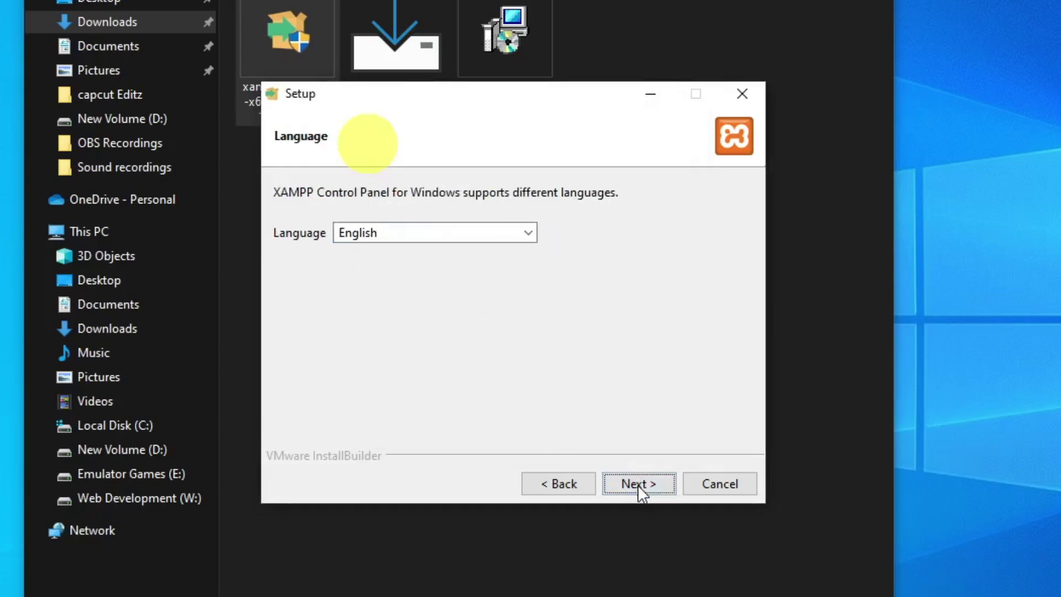
Install XAMPP with English as the language, finish the setup and close the XAMPP Control Panel
click(638, 484)
click(638, 484)
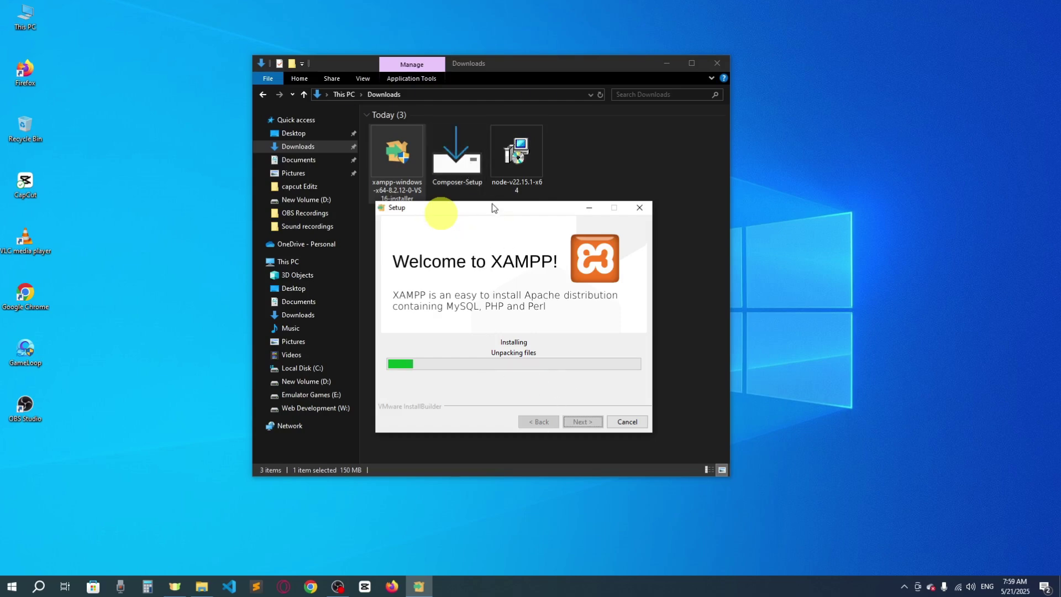
drag(490, 208, 480, 169)
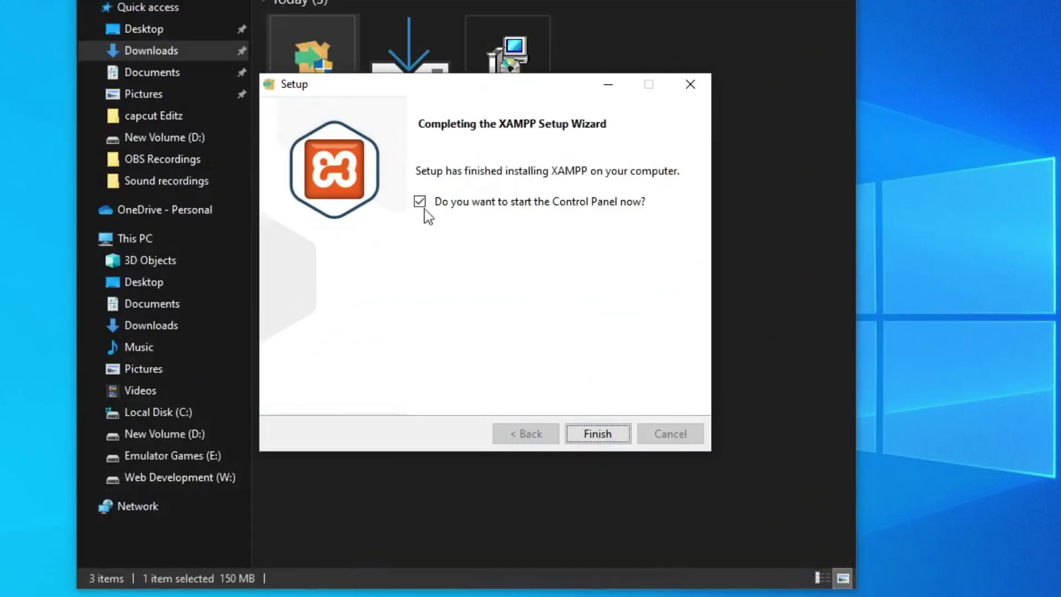
click(596, 434)
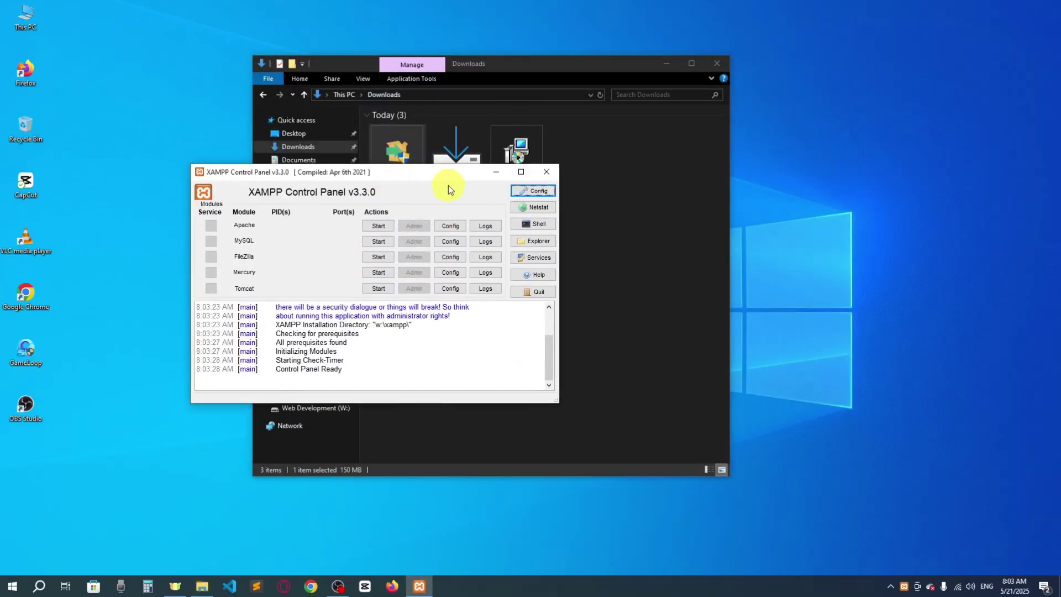
click(546, 172)
click(403, 399)
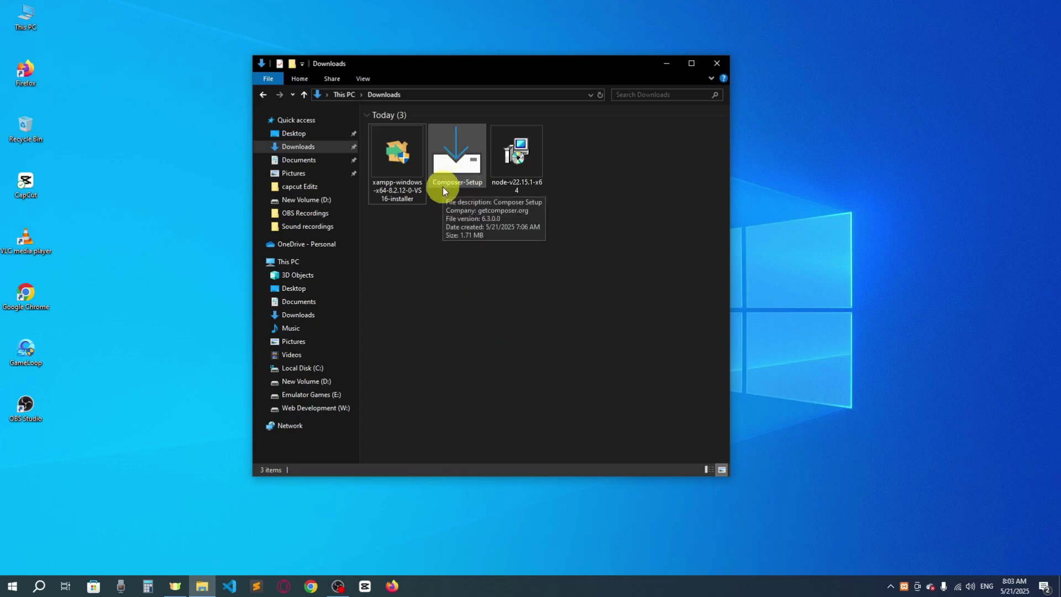
Start the Composer setup with developer mode off and browse the W:\xampp folder for the command-line PHP
double_click(449, 163)
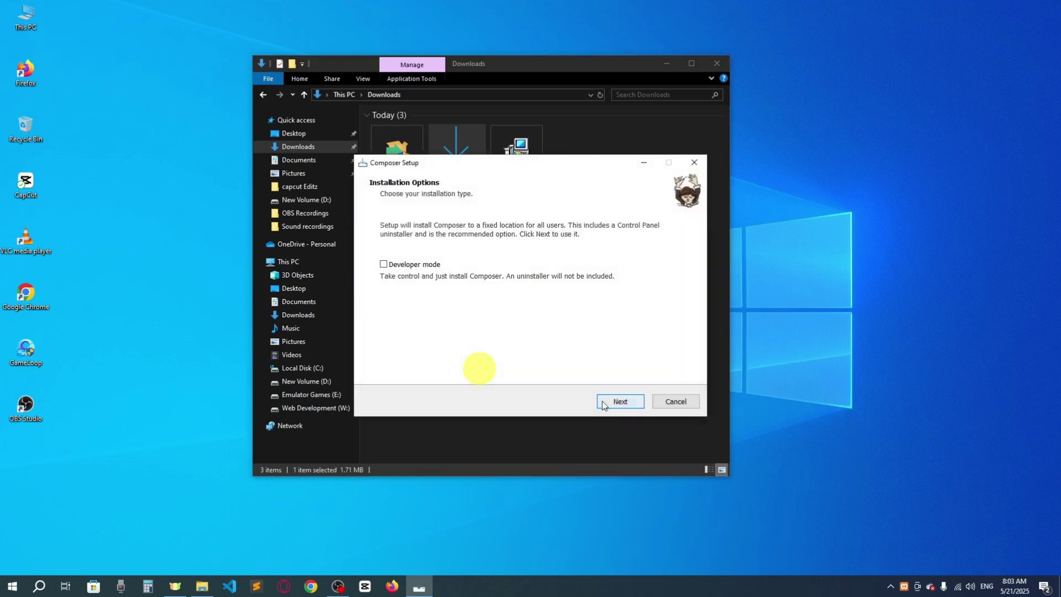
click(602, 403)
click(643, 242)
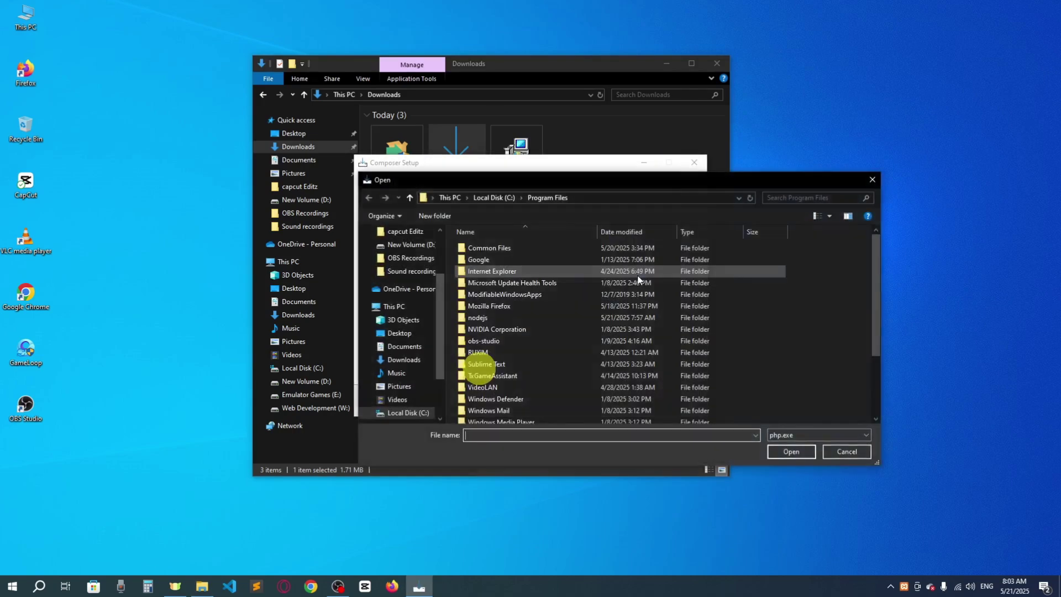
scroll(404, 376, down, 2)
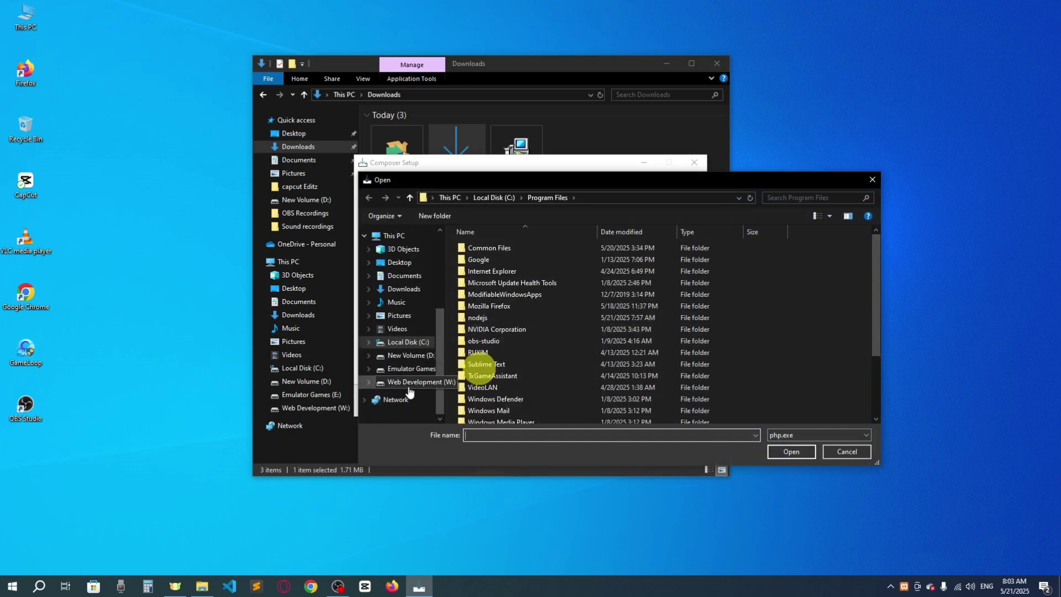
click(409, 386)
double_click(498, 248)
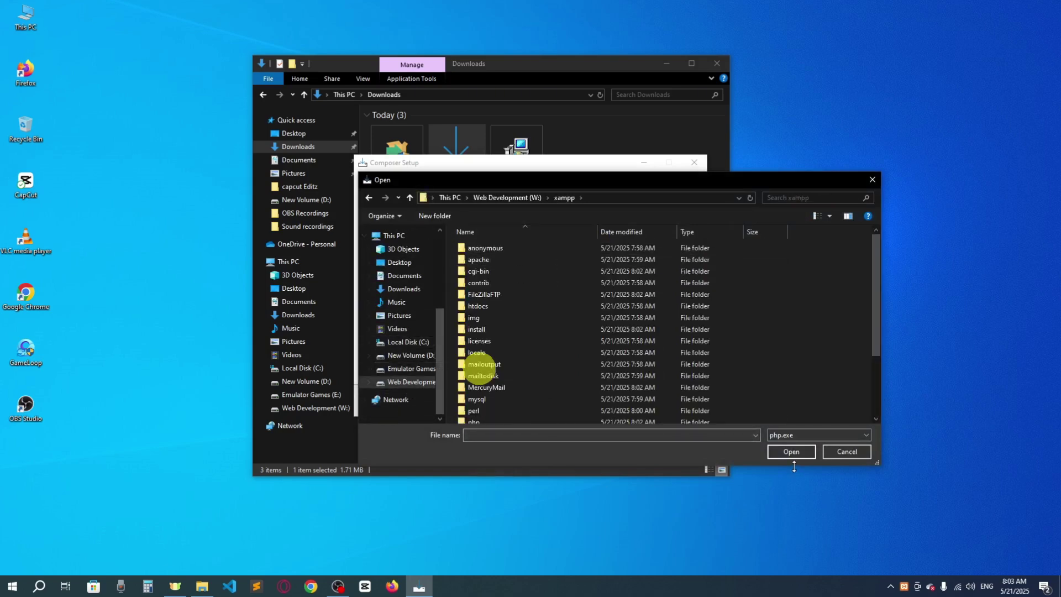
click(846, 452)
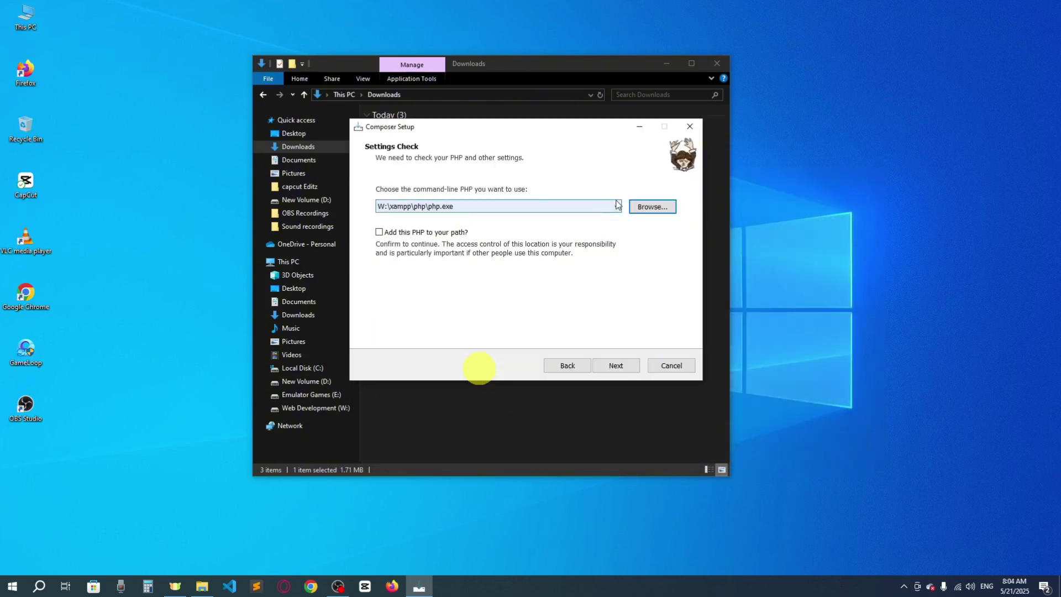
Browse again for the command-line PHP and open the php folder inside xampp on the Web Development (W:) drive
click(615, 206)
click(653, 222)
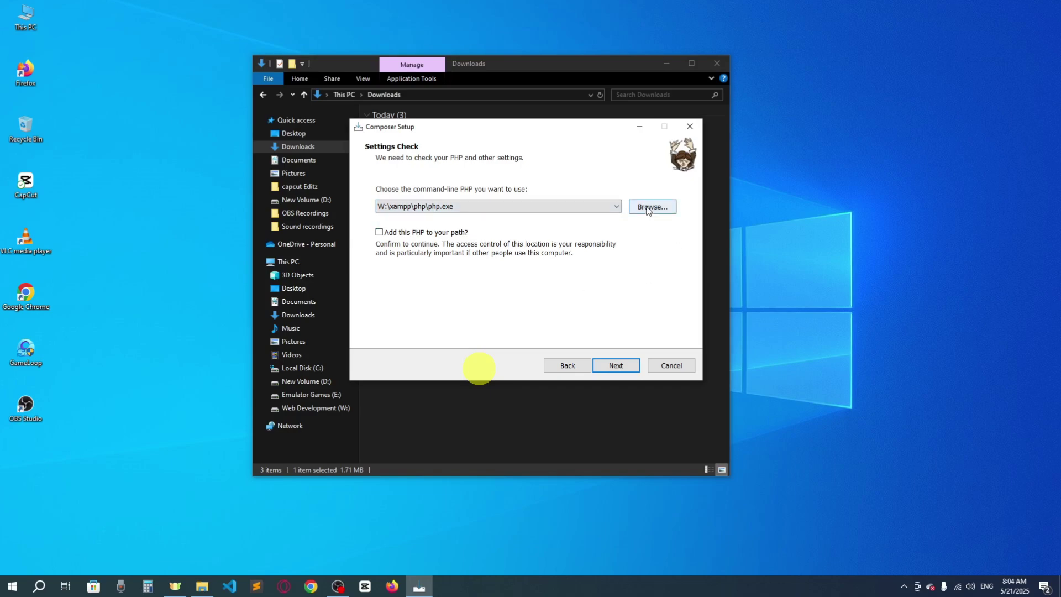
click(649, 208)
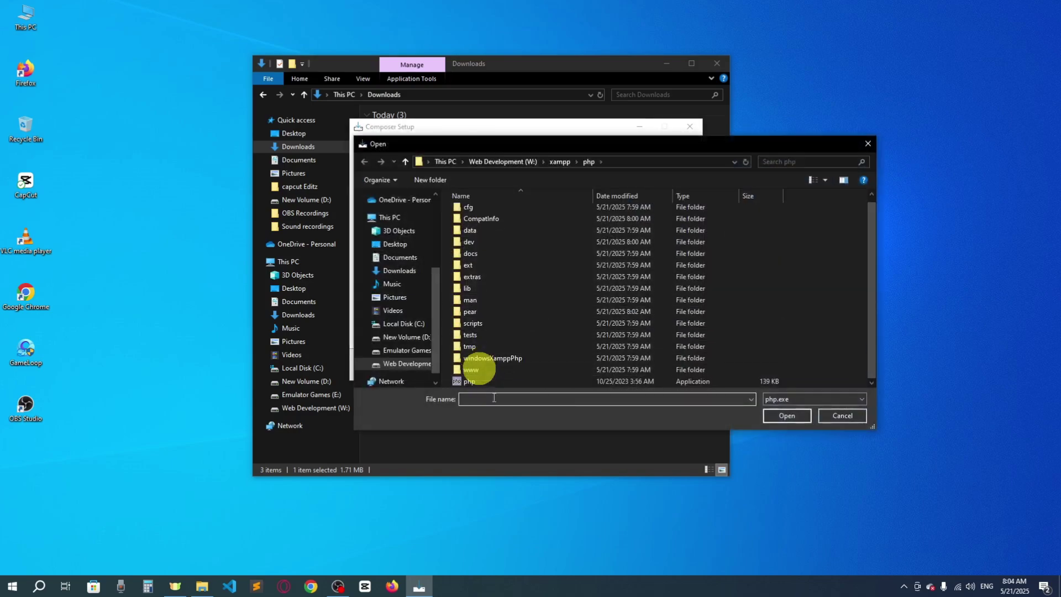
click(390, 370)
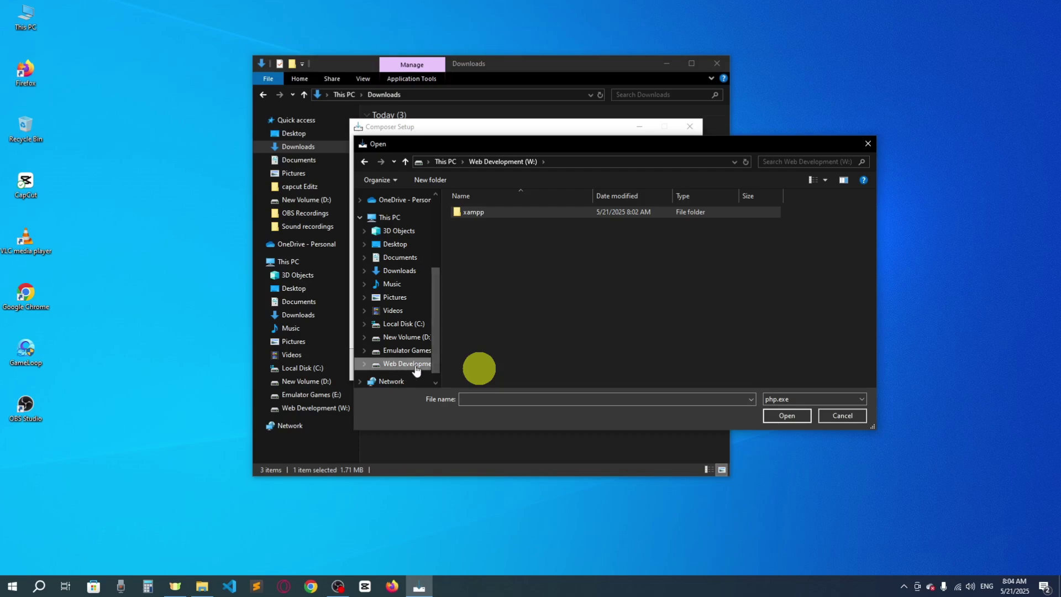
click(489, 217)
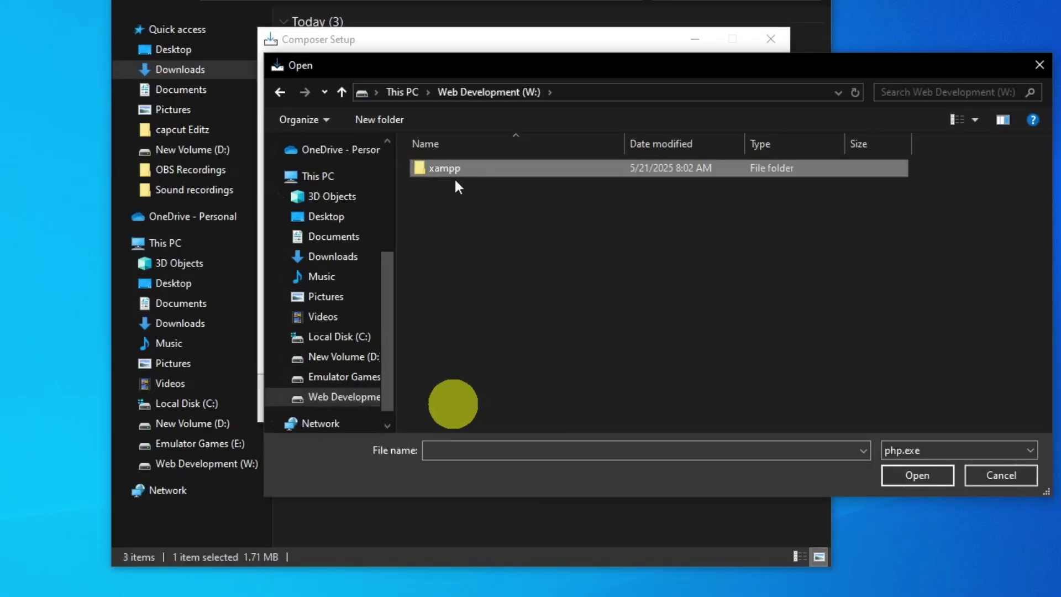
double_click(456, 168)
scroll(512, 343, down, 2)
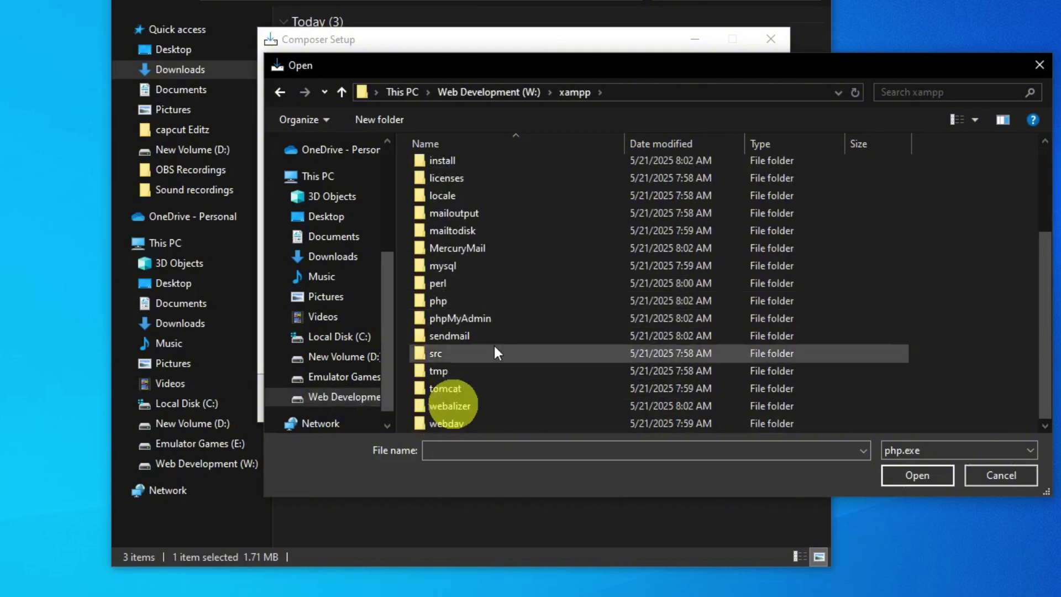
click(446, 303)
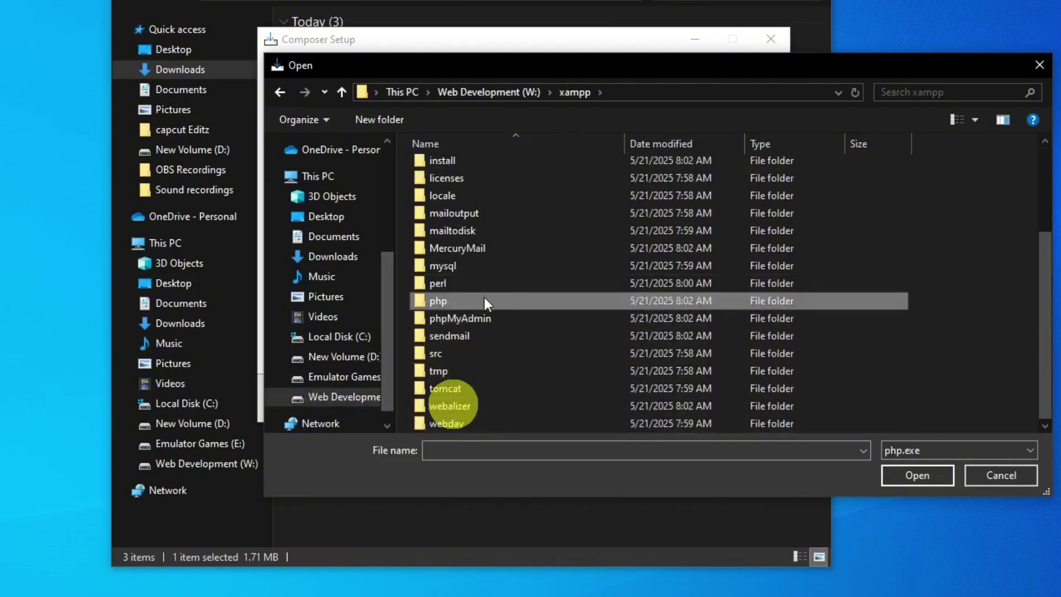
double_click(549, 300)
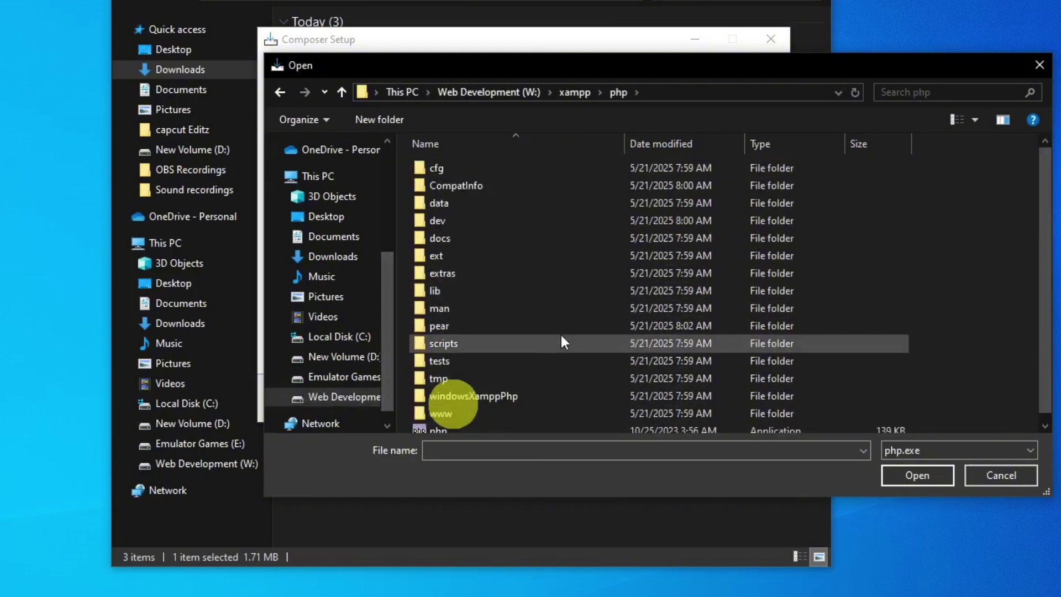
Select the php application, check its properties, and use it as Composer's command-line PHP
click(563, 422)
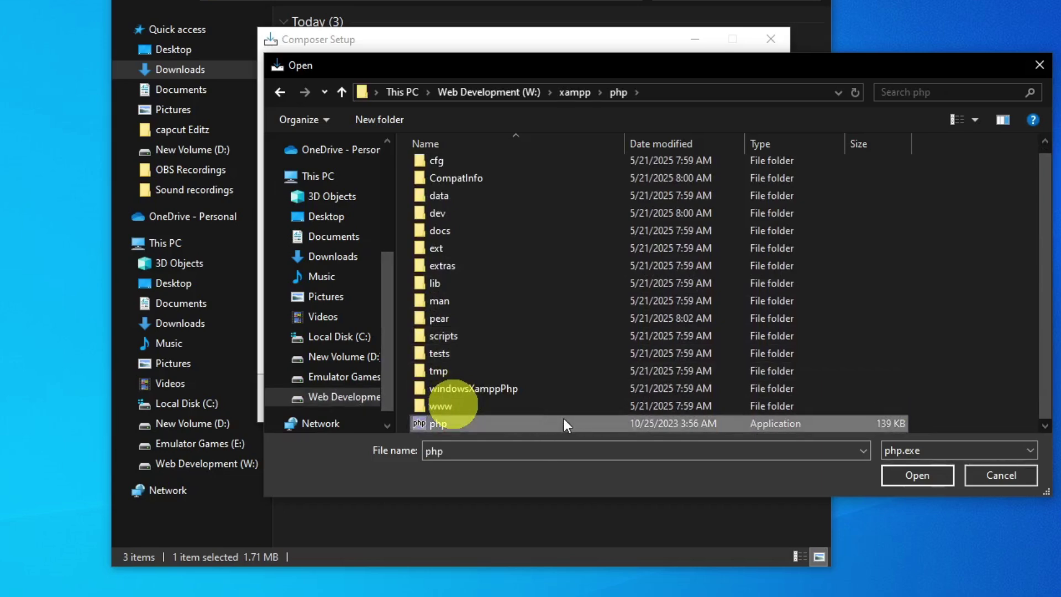
right_click(831, 423)
click(878, 406)
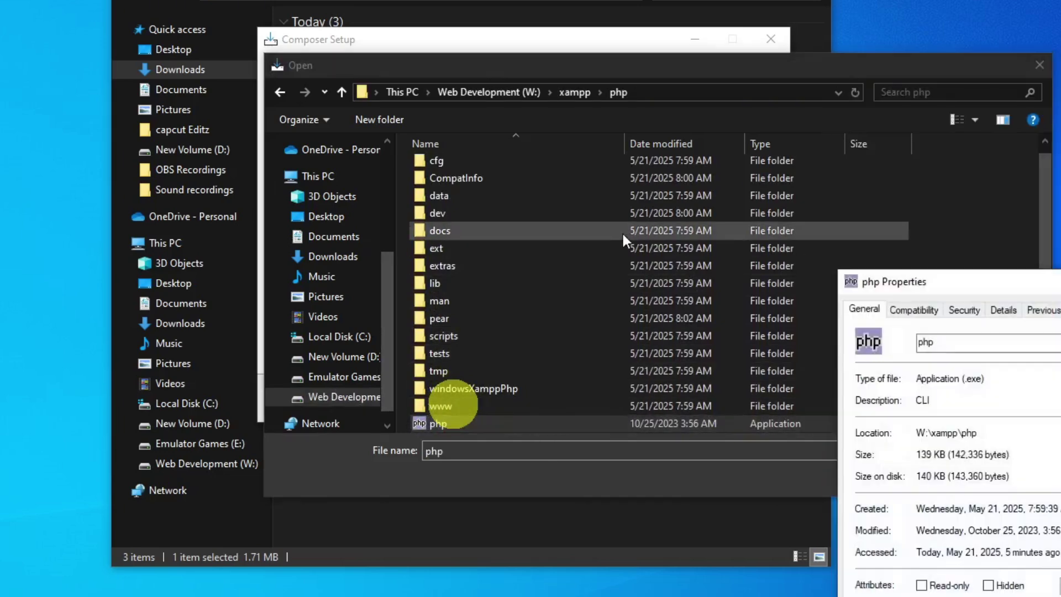
key(Escape)
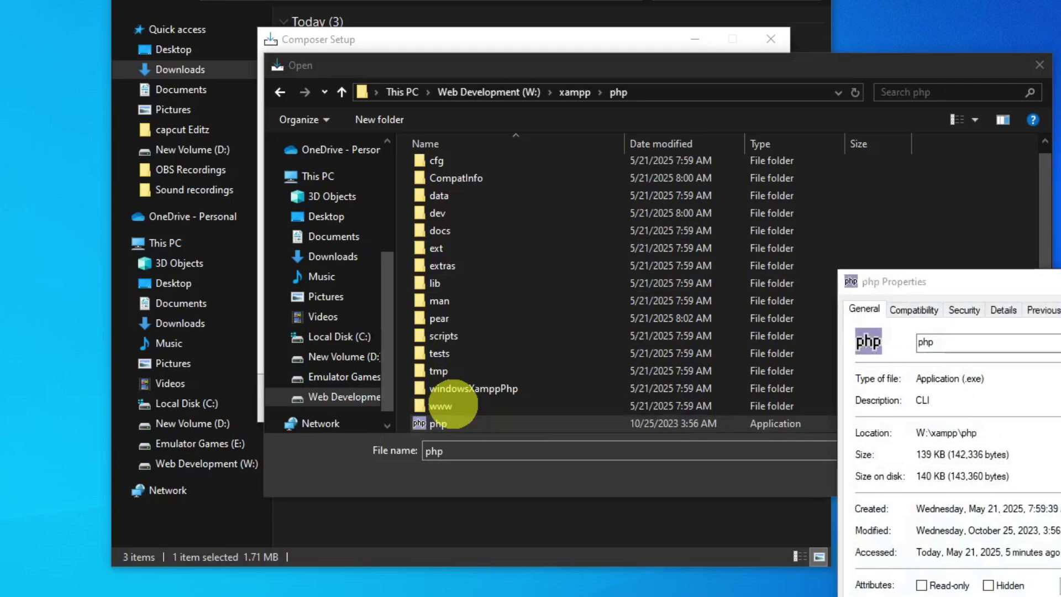
double_click(595, 421)
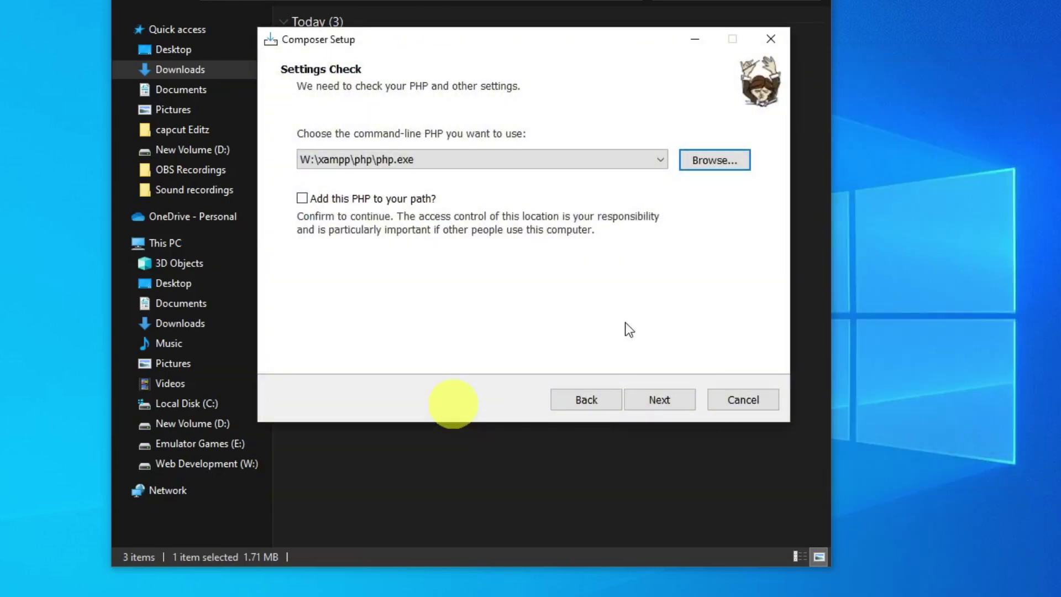
Confirm W:\xampp\php\php.exe as the command-line PHP and enable adding it to the path
click(668, 399)
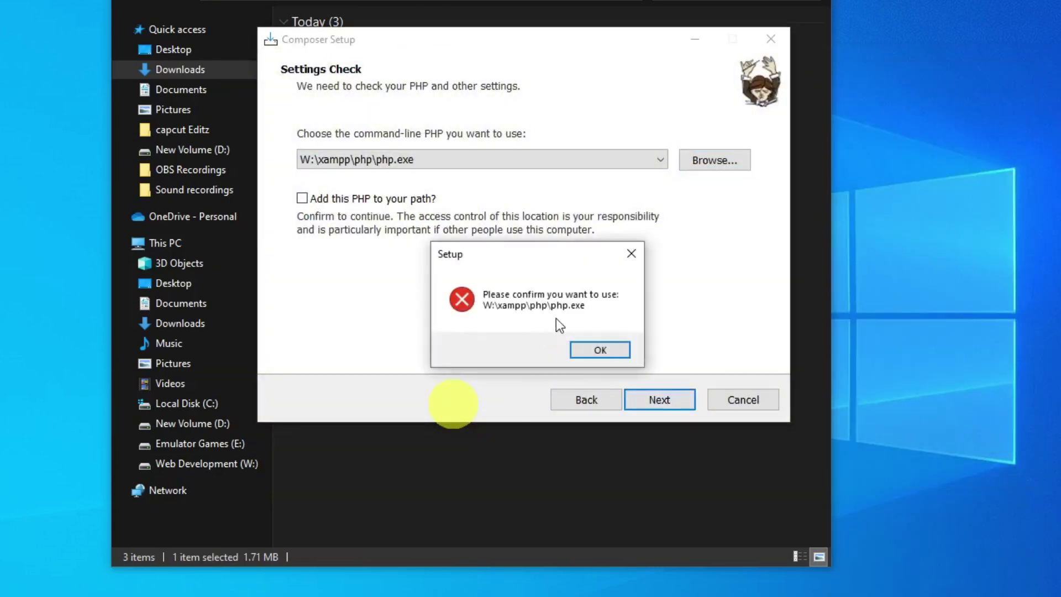
click(599, 349)
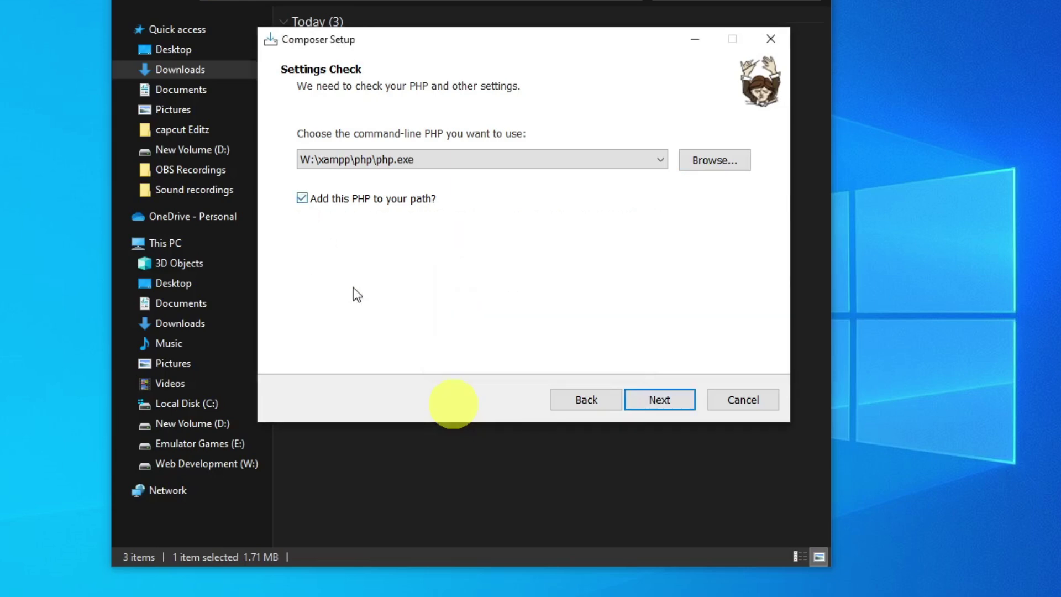
click(666, 399)
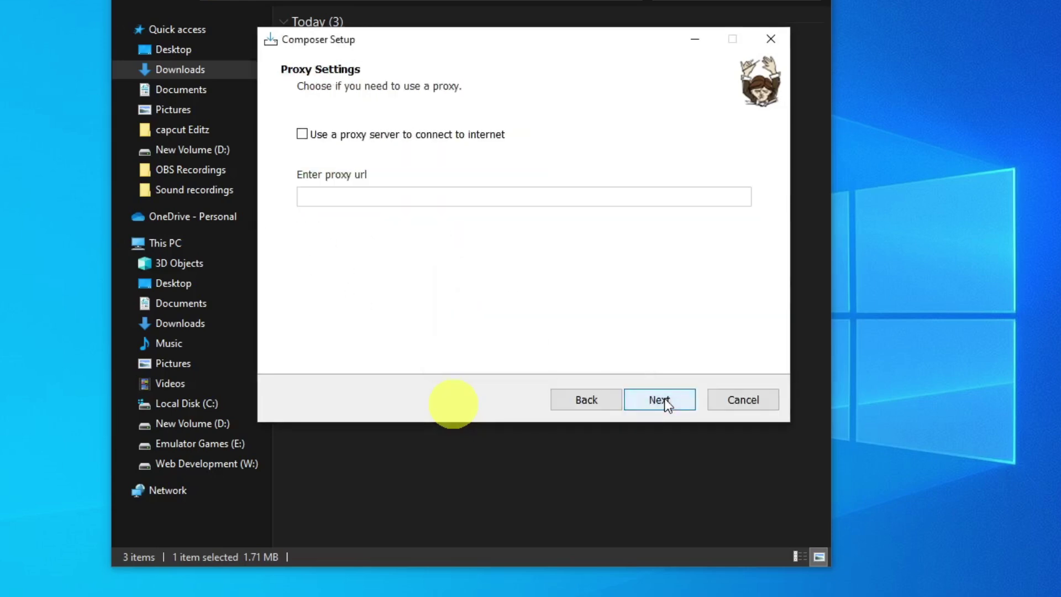
Install Composer without a proxy and finish the setup without viewing the online documentation
click(671, 400)
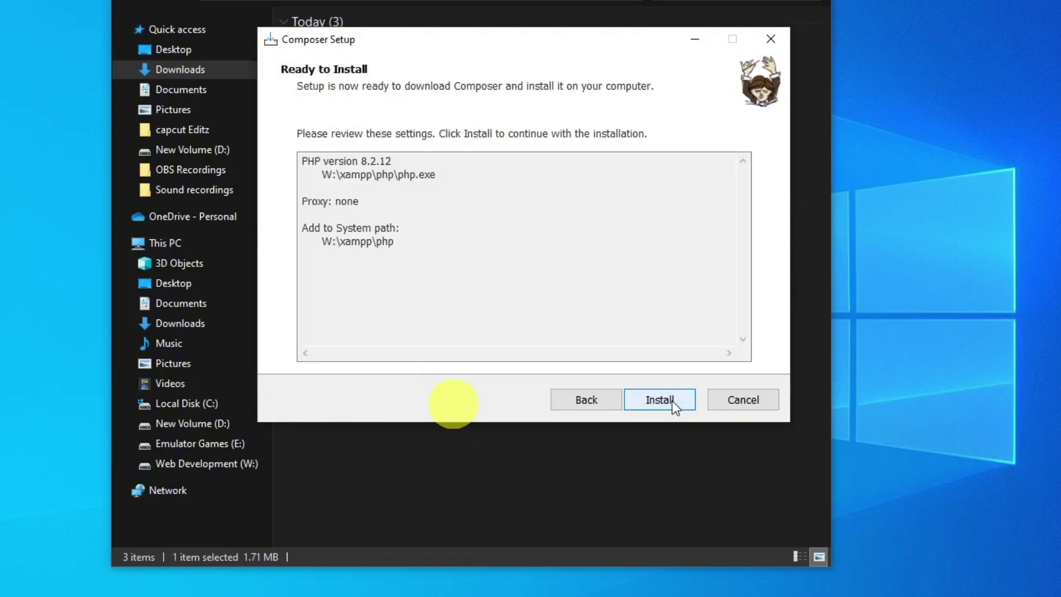
click(673, 400)
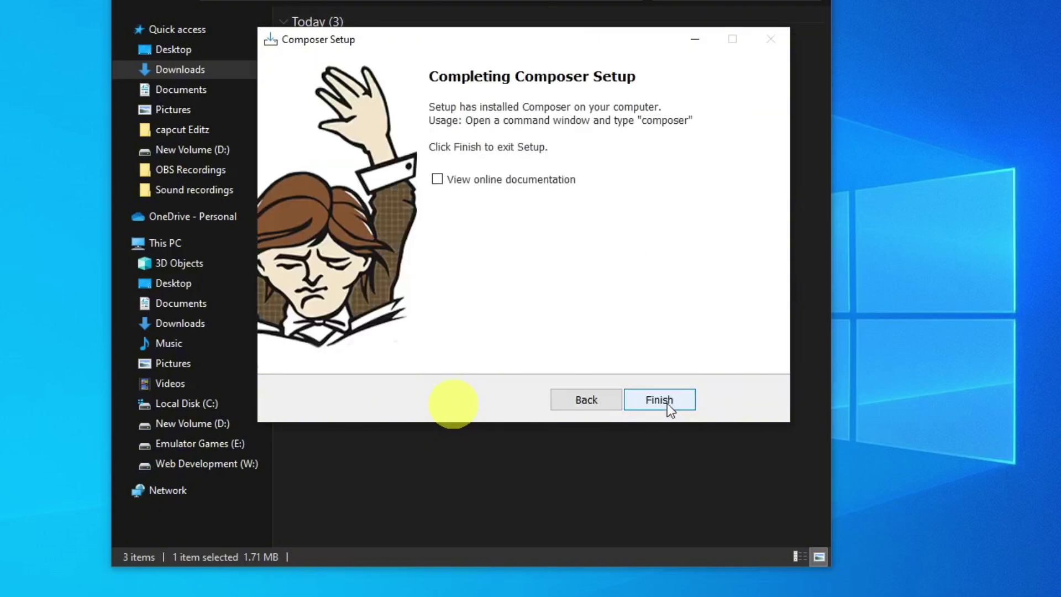
click(667, 404)
drag(635, 299, 311, 102)
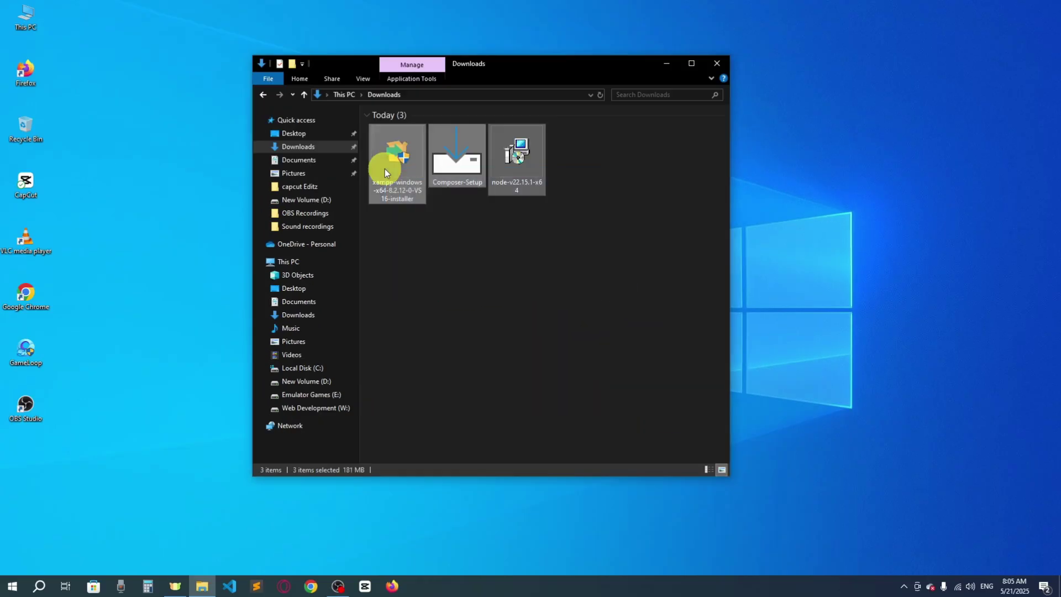
click(311, 101)
drag(667, 308, 350, 88)
drag(412, 159, 412, 161)
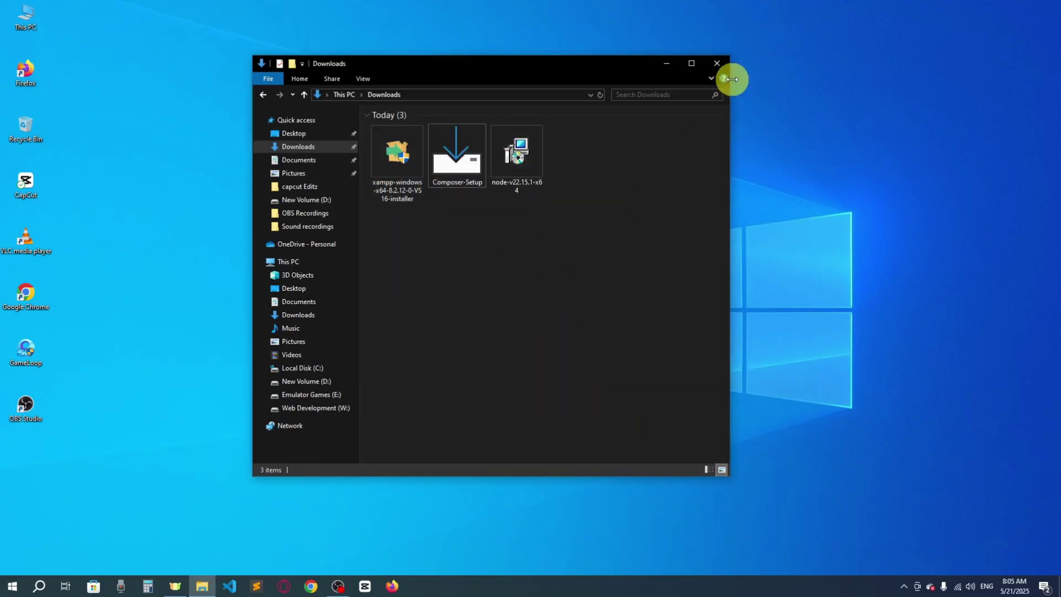
Close the Downloads folder window and open Command Prompt
click(717, 63)
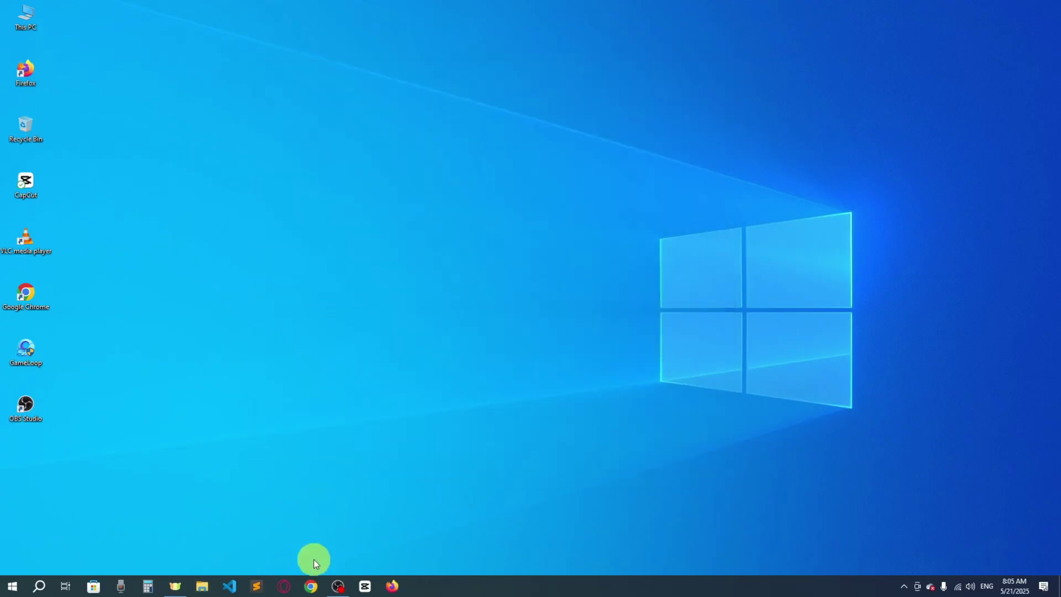
click(38, 586)
text(cmd)
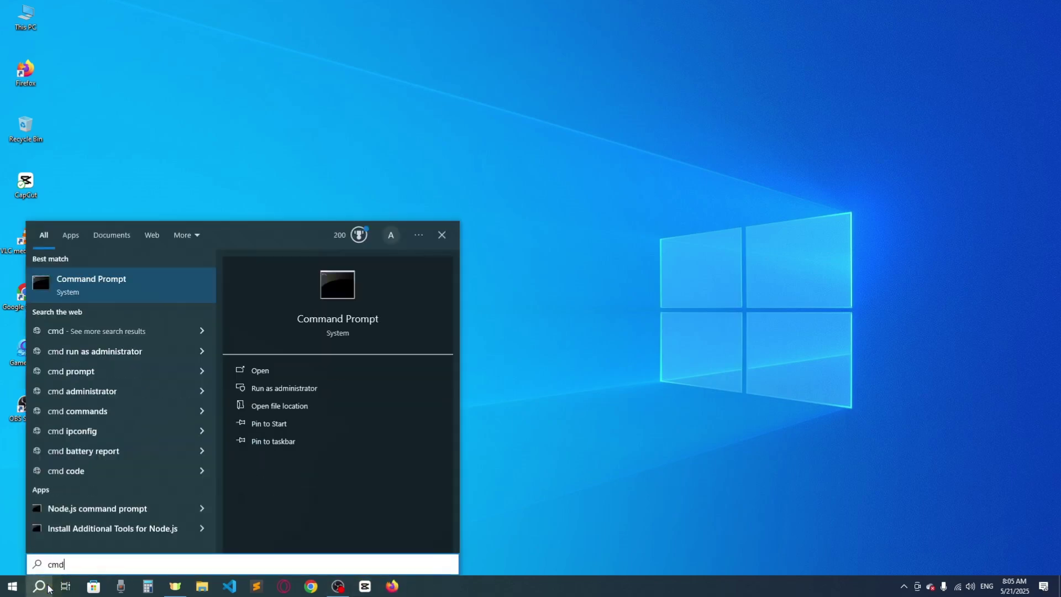
key(Return)
click(383, 243)
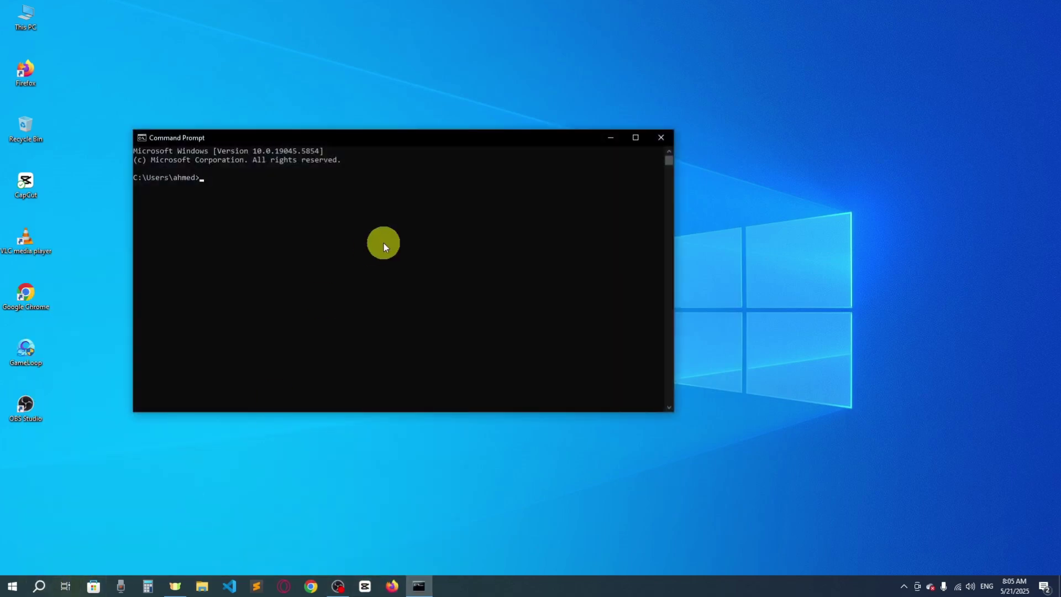
Run "composer" to check the Composer installation, review the version and command list, and close Command Prompt
text(composer)
key(Return)
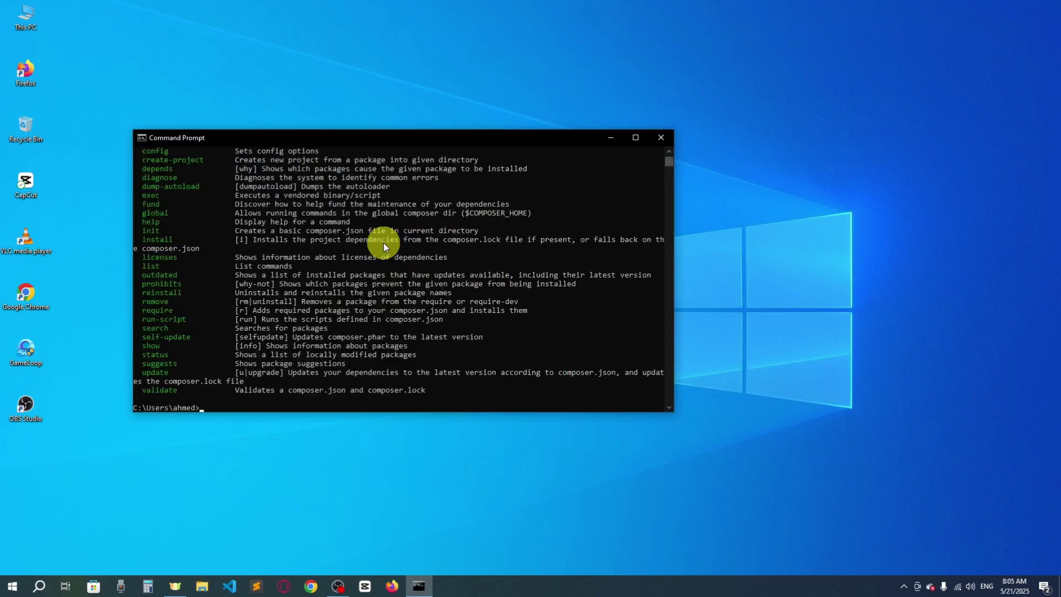
scroll(366, 306, up, 8)
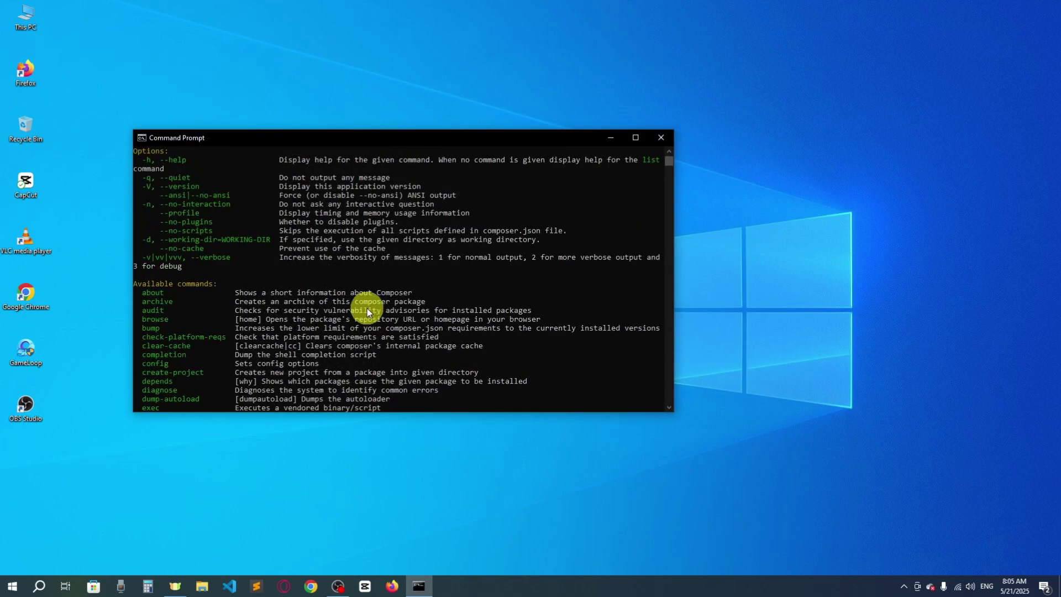
scroll(367, 309, up, 5)
scroll(251, 259, down, 1)
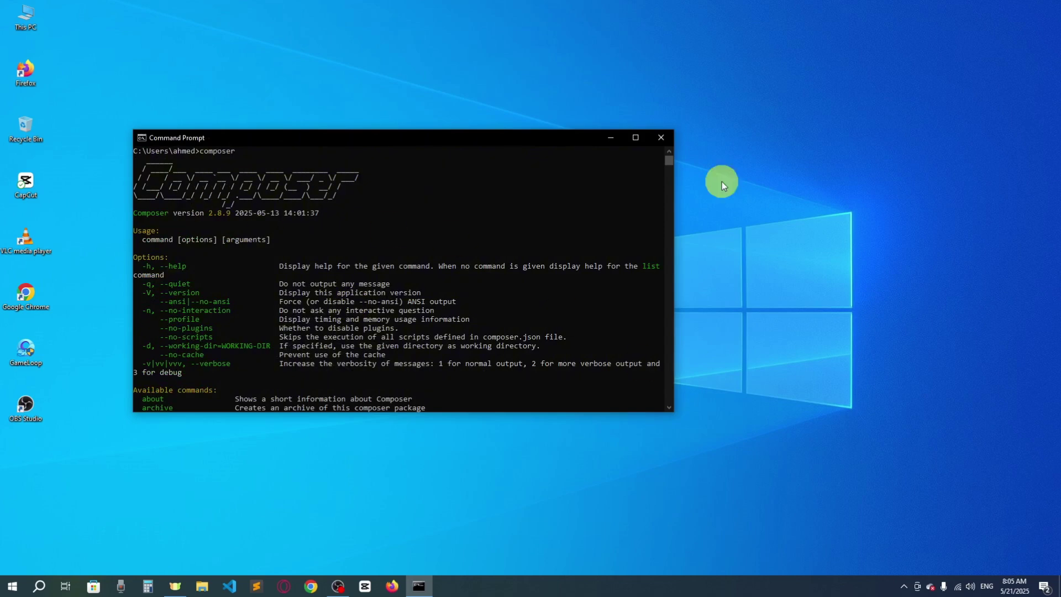
click(663, 139)
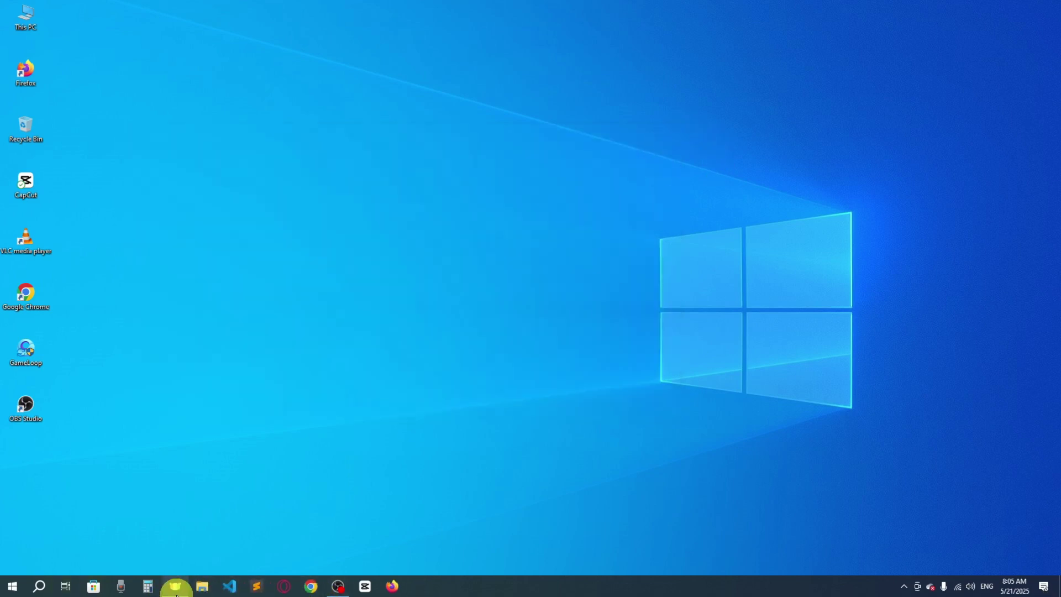
Open Command Prompt as administrator and move its window to the middle of the desktop
click(39, 587)
text(cmd)
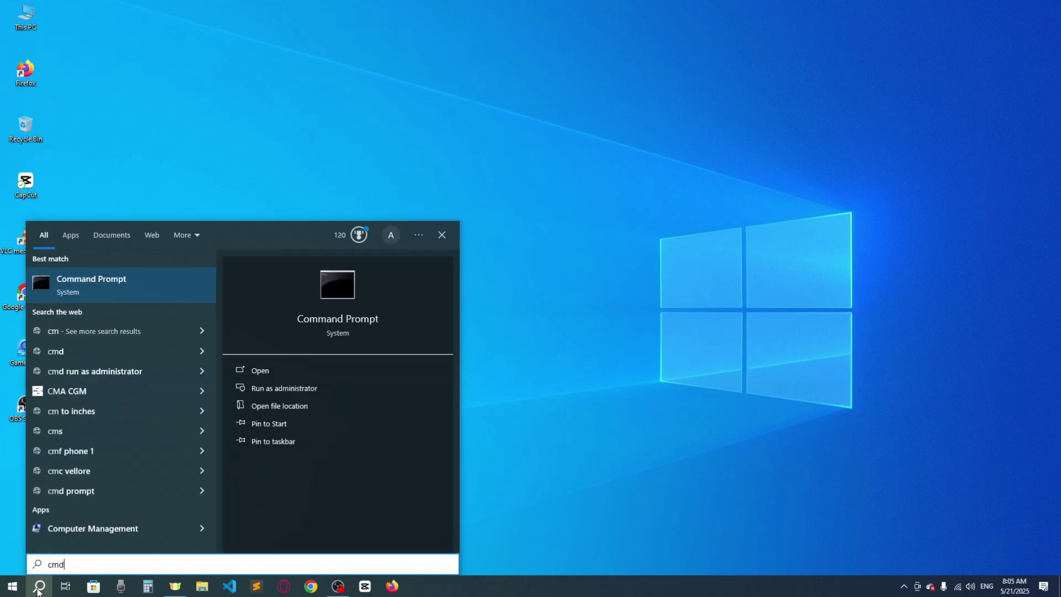
click(302, 387)
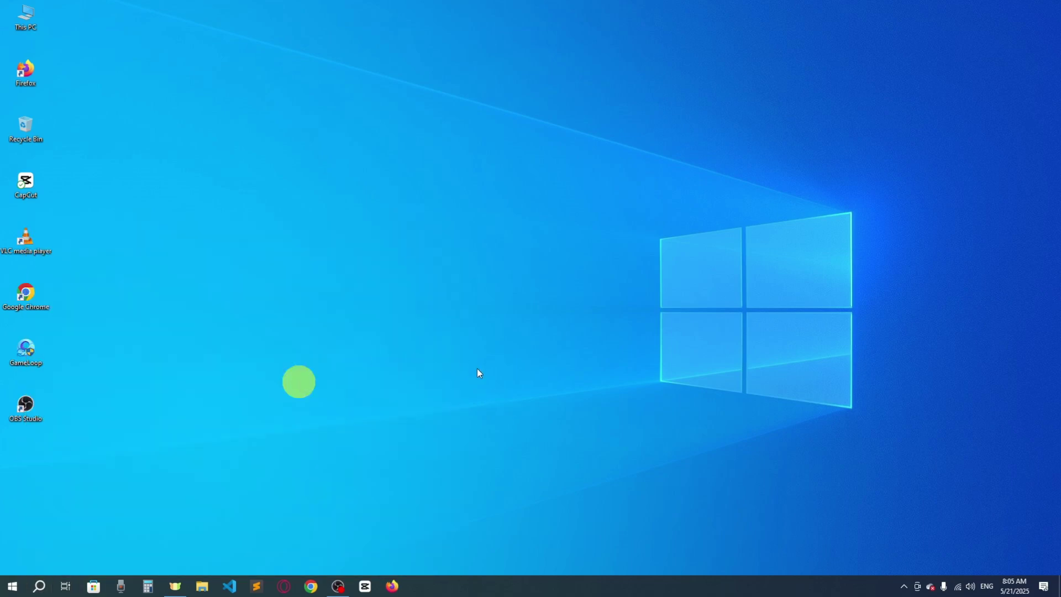
drag(261, 53, 402, 137)
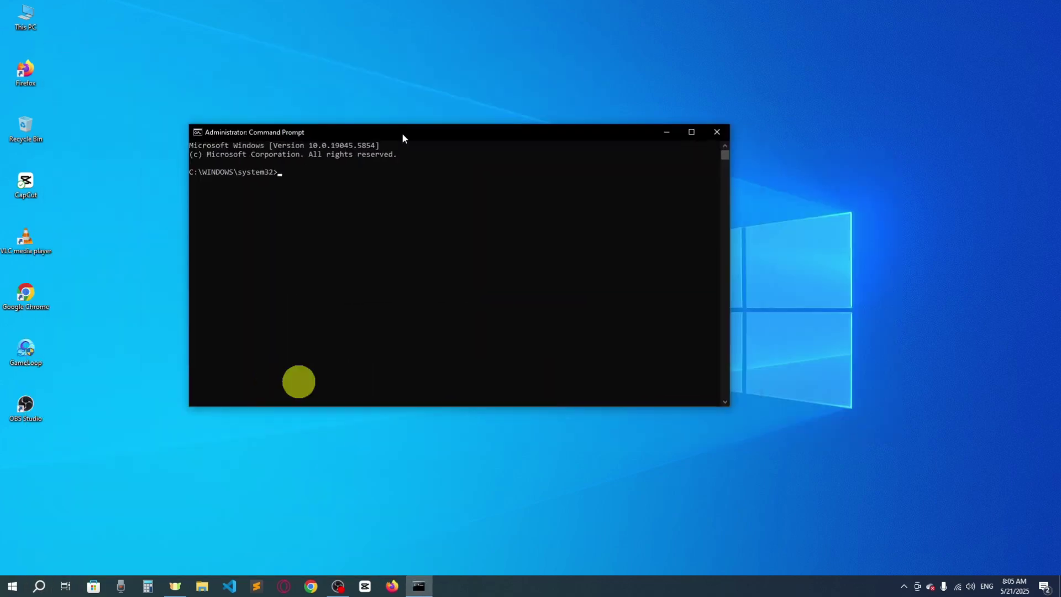
click(284, 168)
Try to install Laravel globally with "composer global require laravel/installer" and close the administrator Command Prompt
text(c)
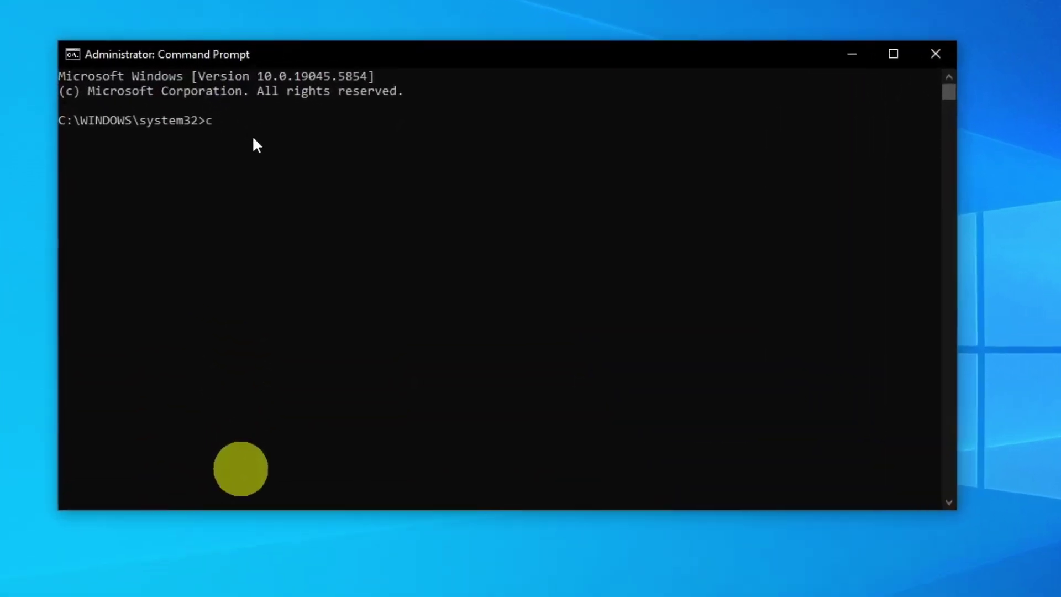
text(c)
text(pm)
key(BackSpace)
key(BackSpace)
key(BackSpace)
text(omposer global)
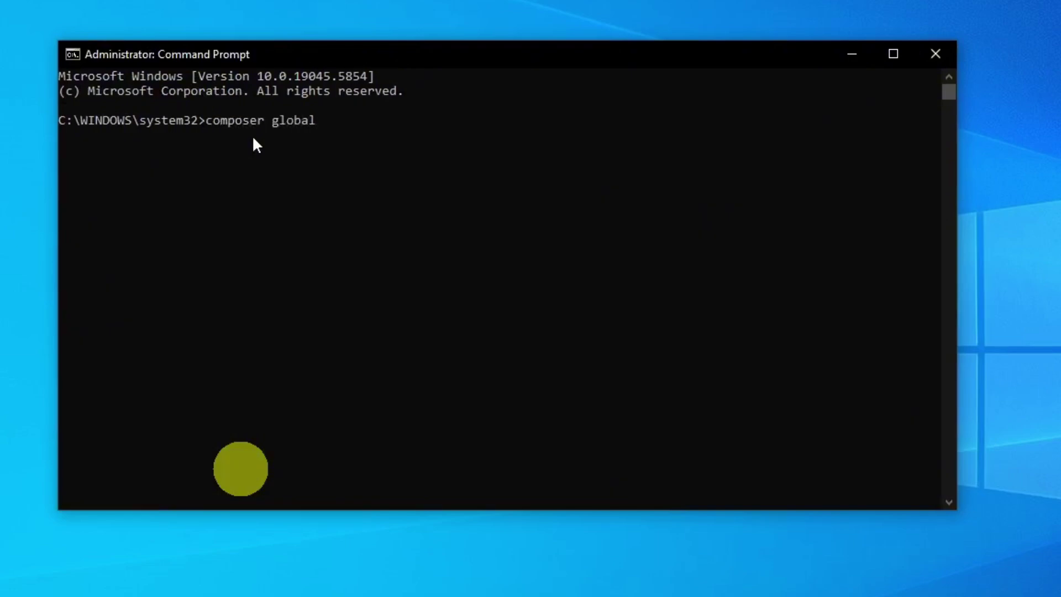
text( require laravel)
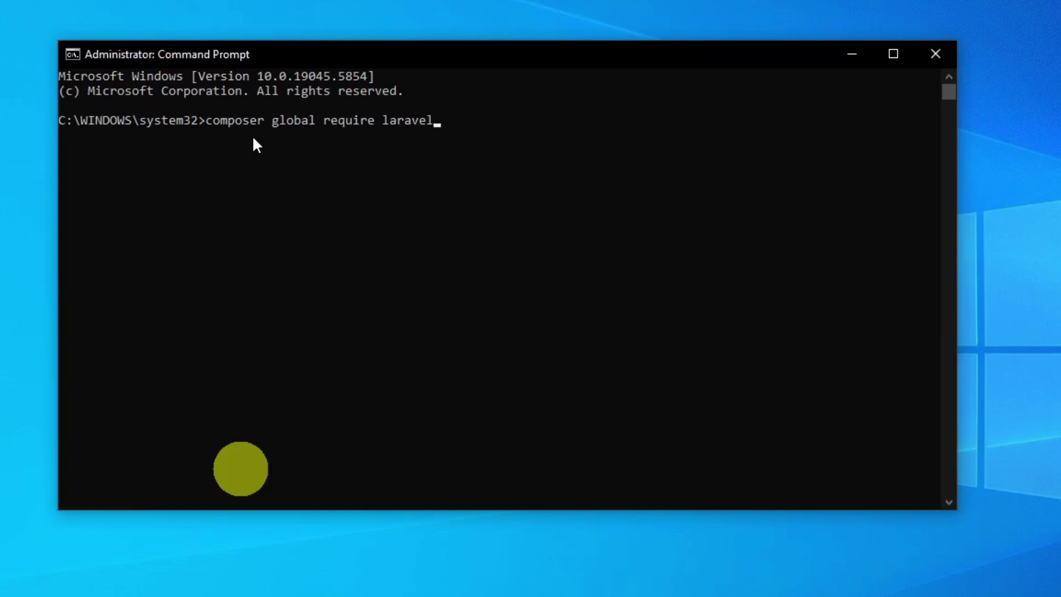
text(/installer)
key(Return)
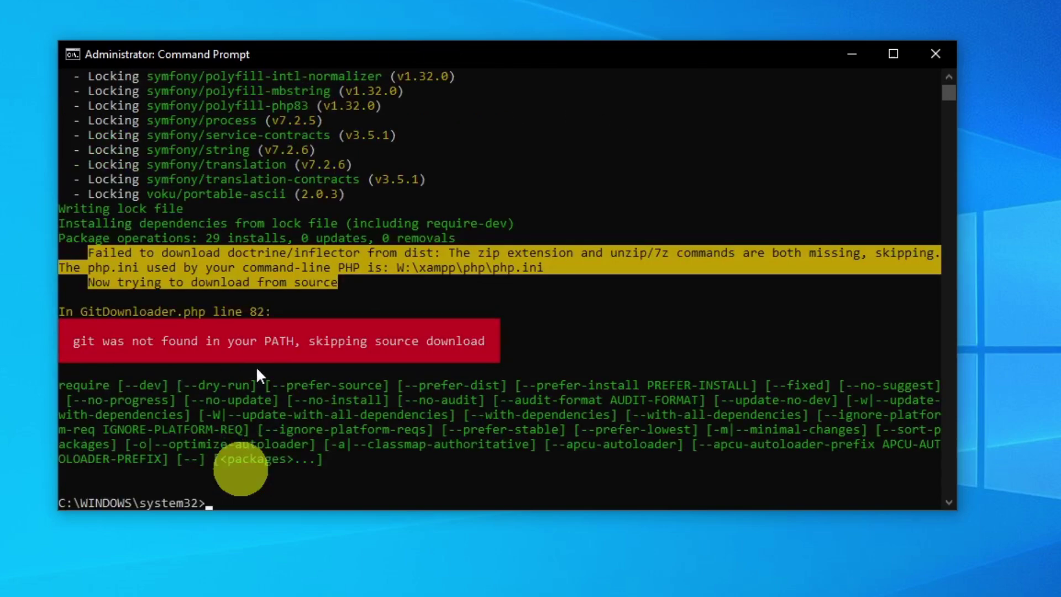
click(936, 54)
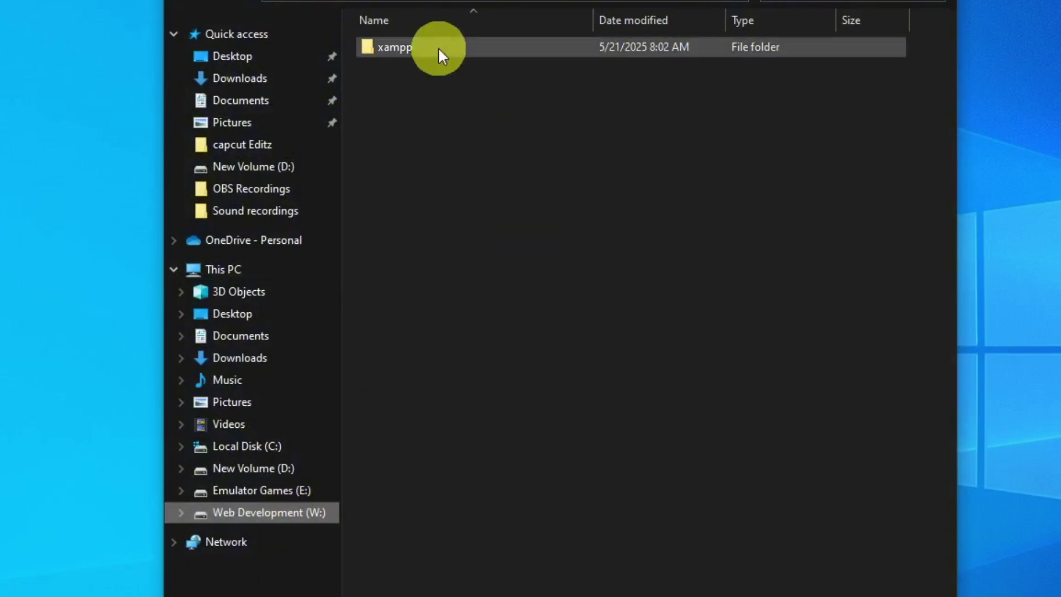
double_click(439, 47)
key(alt+Left)
right_click(485, 149)
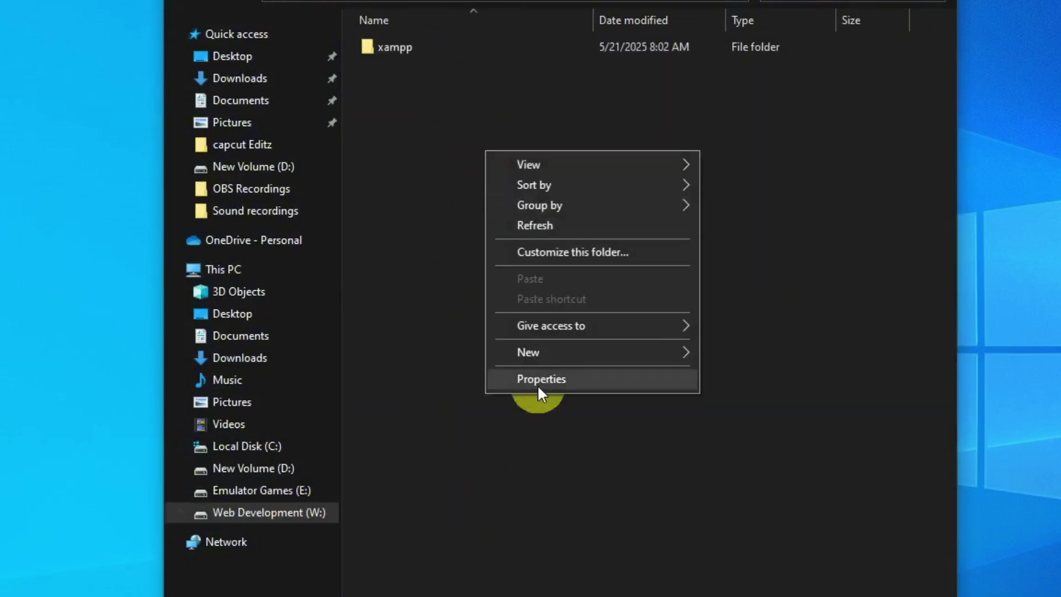
mouse_move(560, 320)
click(821, 215)
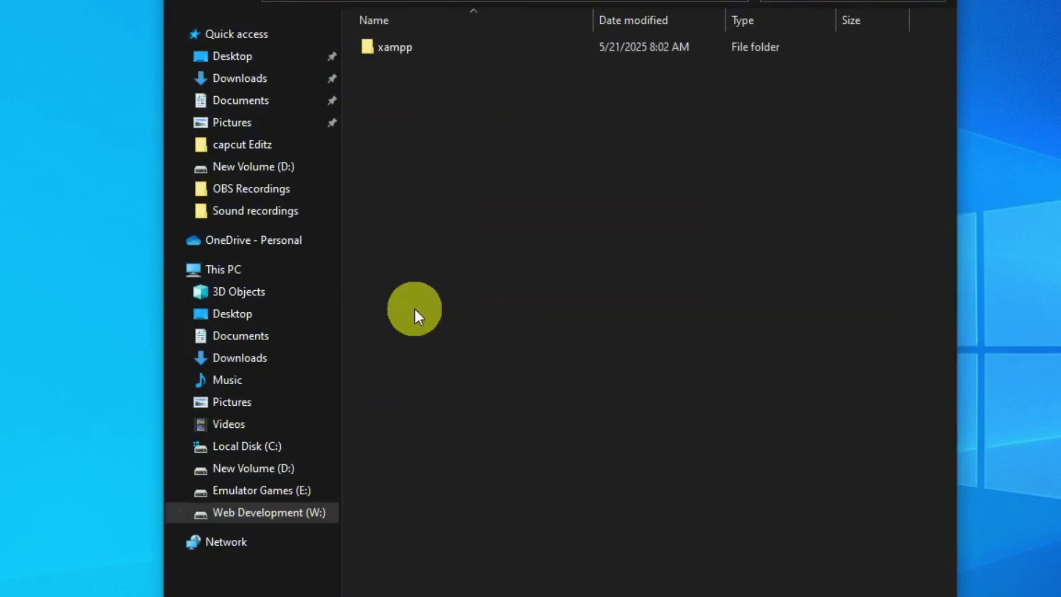
Open Command Prompt at the root of the W: drive and move its window over the folder window
click(512, 118)
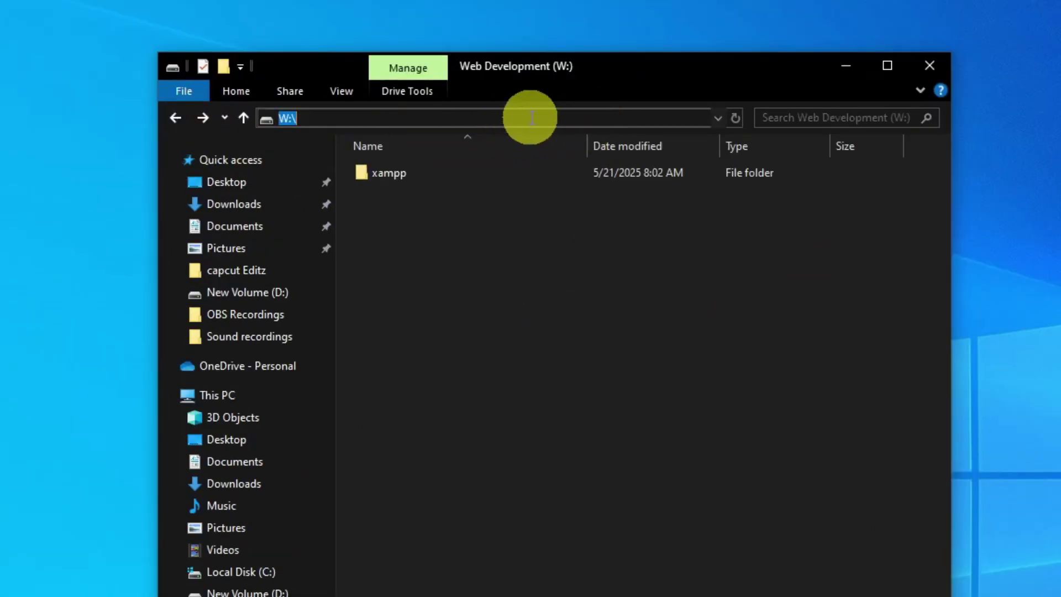
text(cmd)
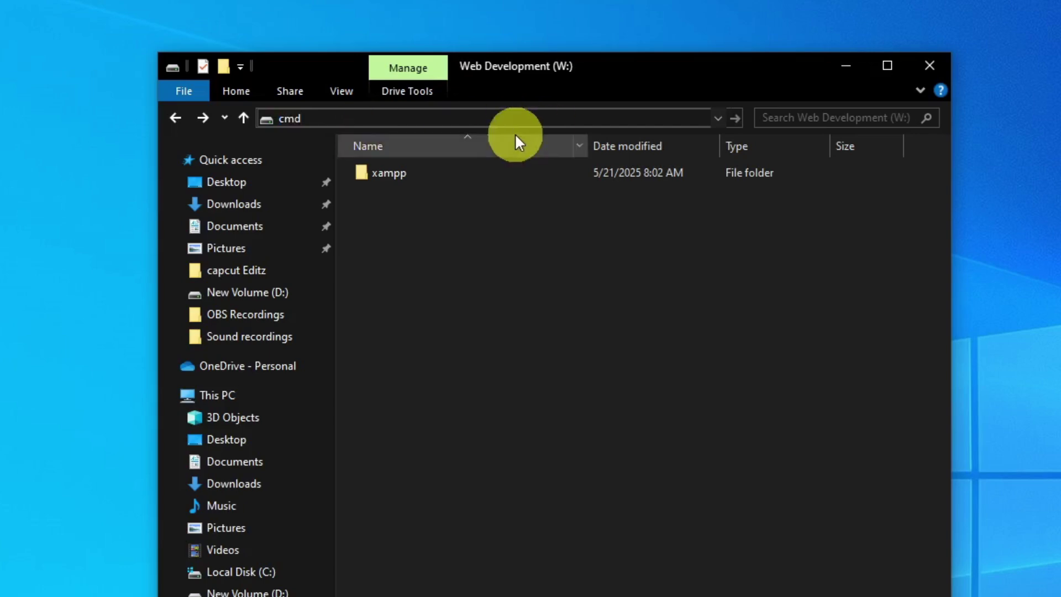
key(Return)
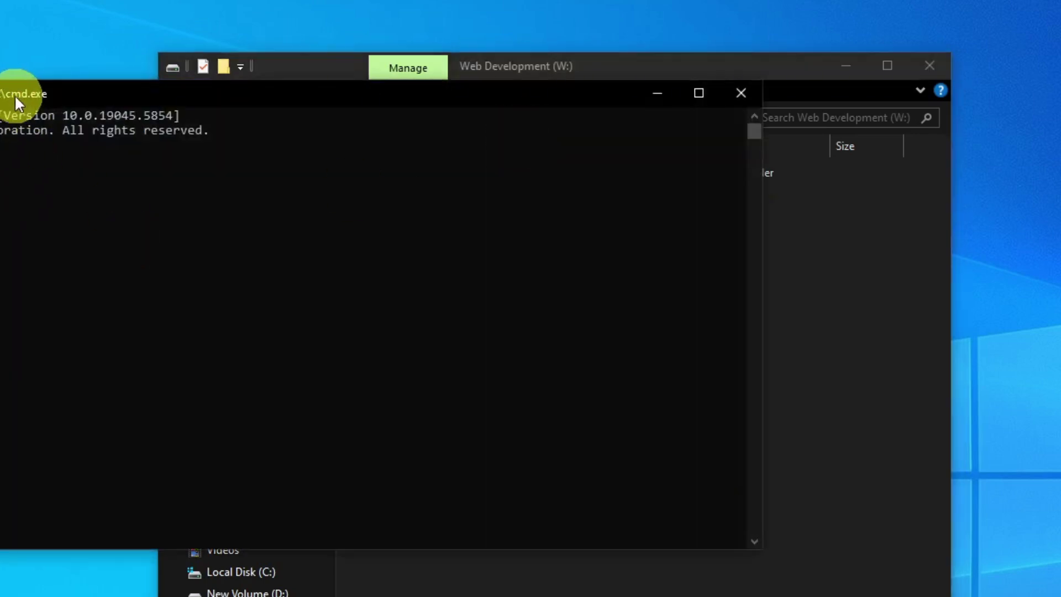
drag(14, 94, 276, 221)
drag(387, 224, 377, 243)
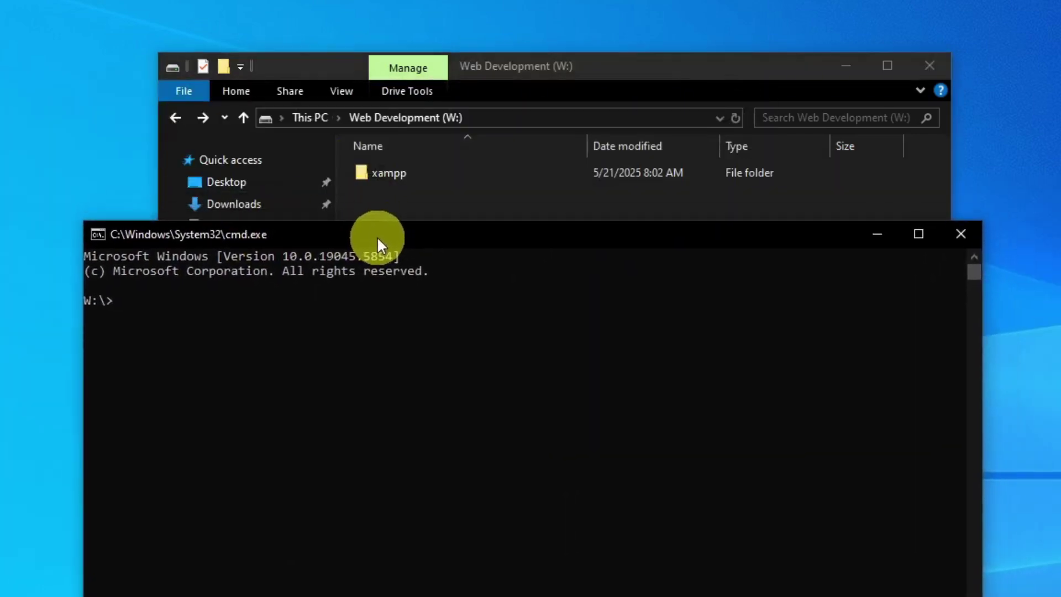
Try to install the Laravel installer globally from W:\ with "composer global require laravel/installer"
text(com)
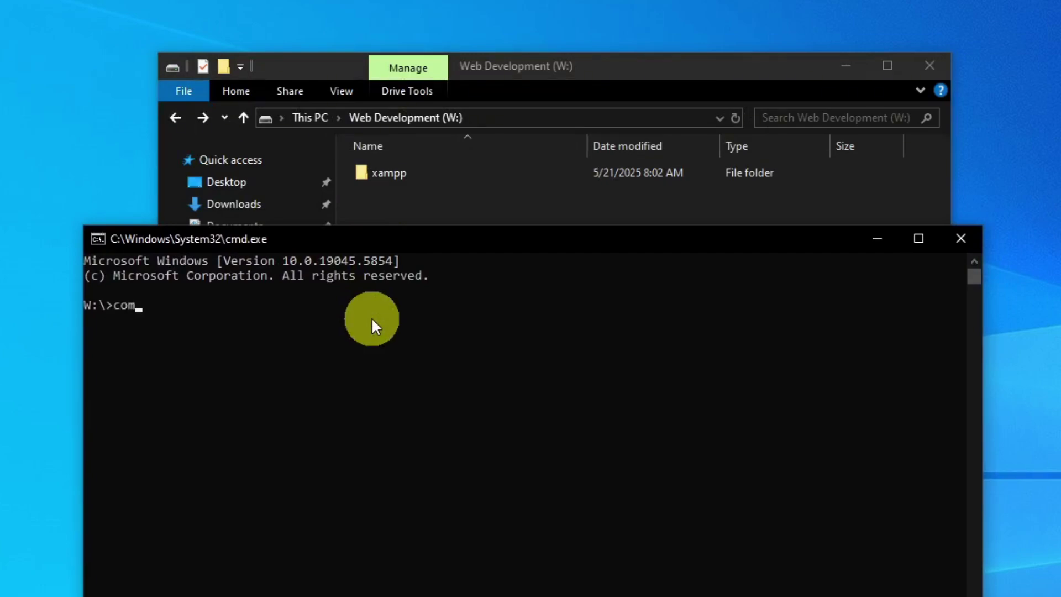
text(poser global require)
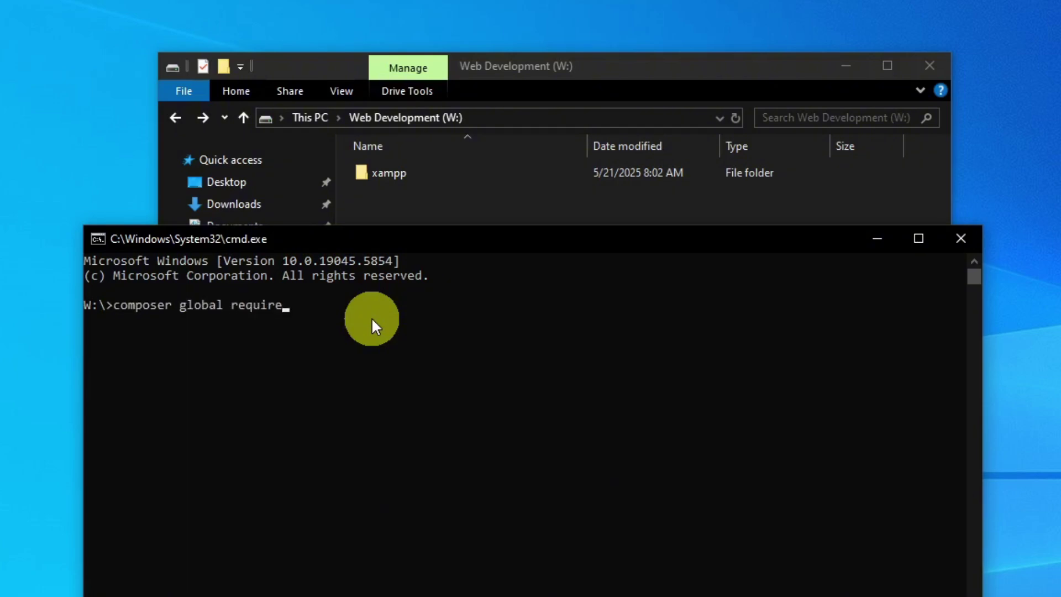
text( laravel/installer)
key(Return)
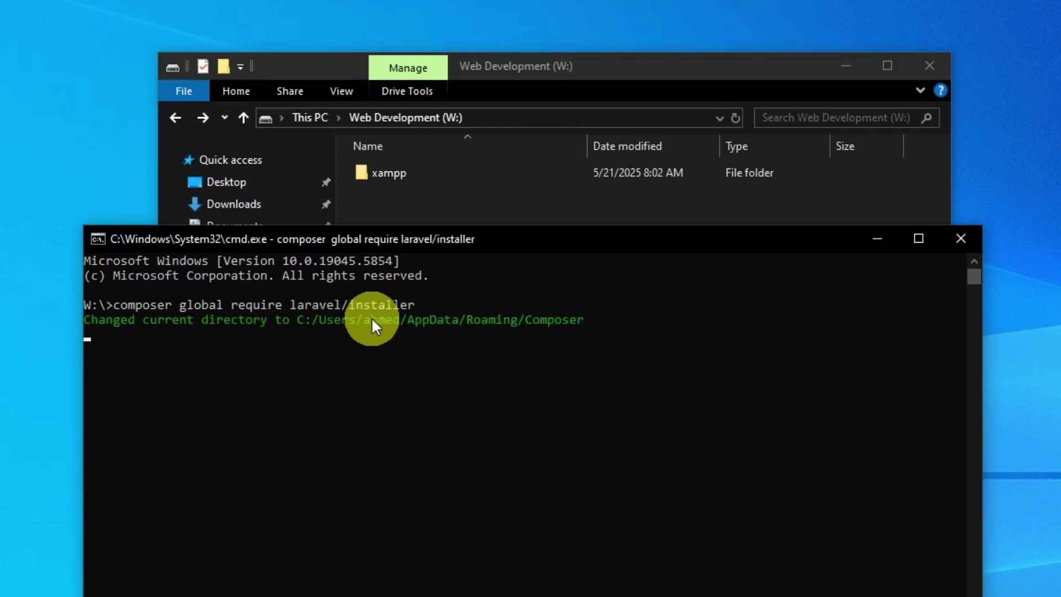
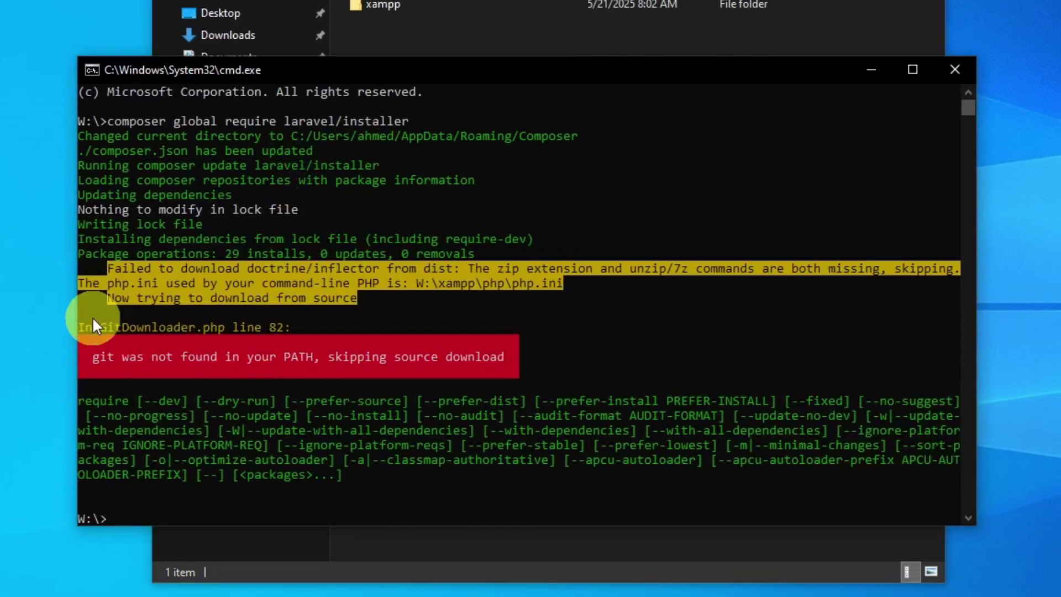
Copy the zip extension error from the Composer output and send it to DeepSeek in the browser
drag(120, 328, 244, 329)
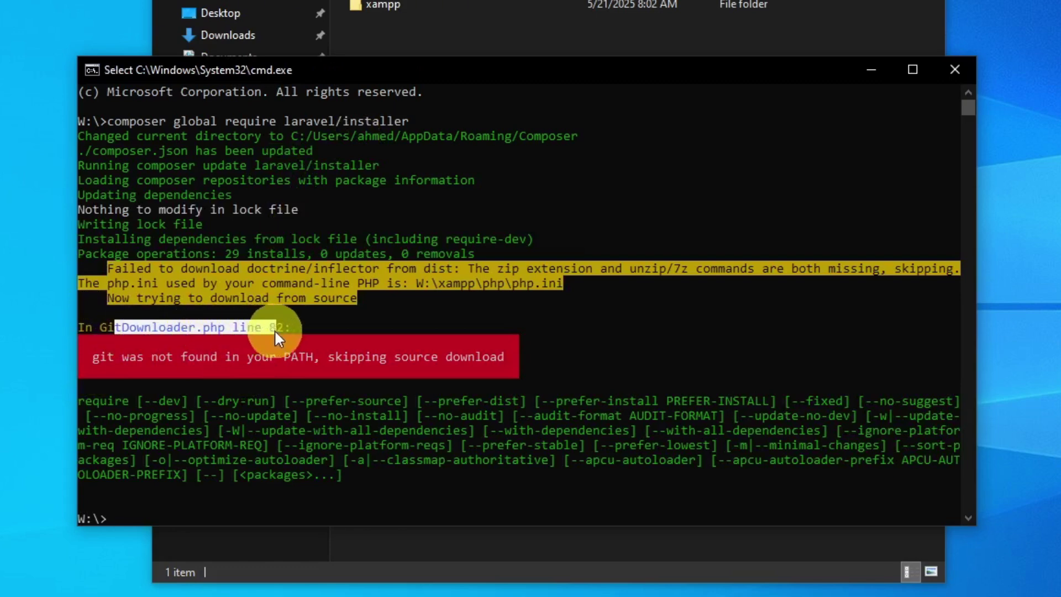
click(191, 308)
double_click(316, 287)
drag(105, 263, 379, 303)
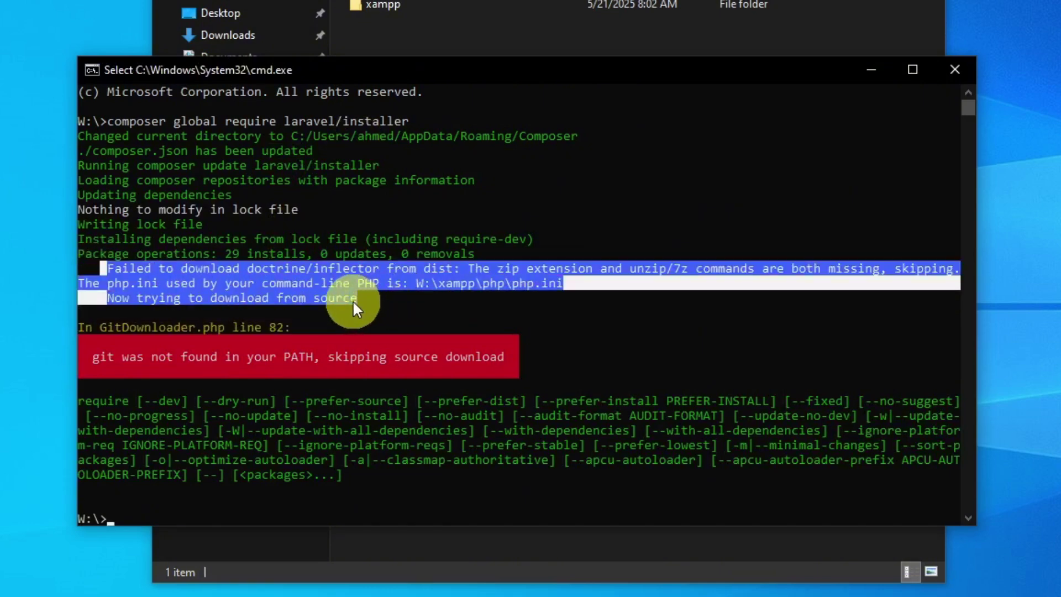
key(ctrl+c)
click(360, 298)
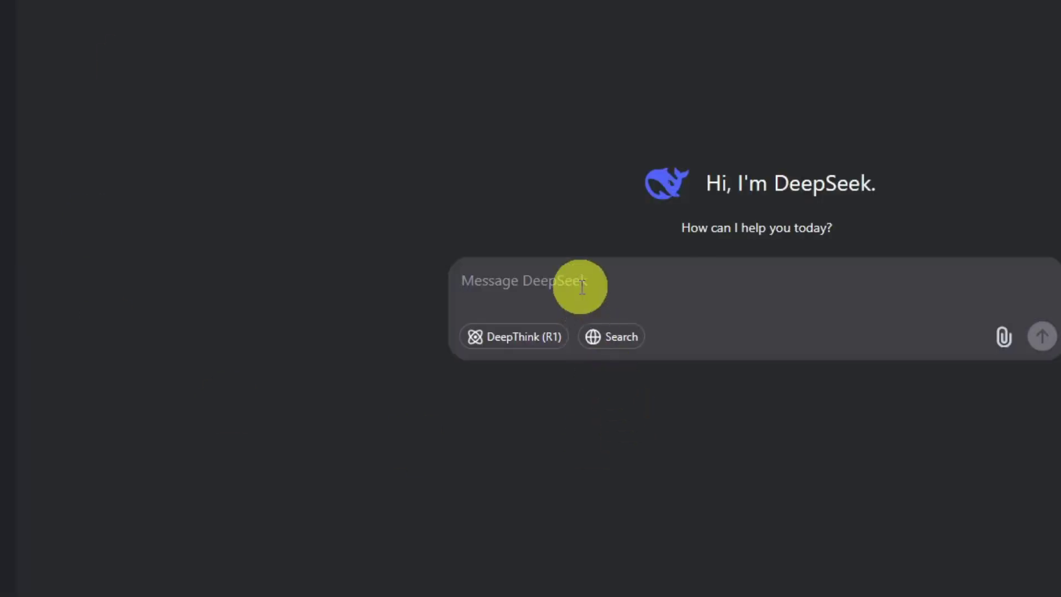
key(ctrl+v)
key(Return)
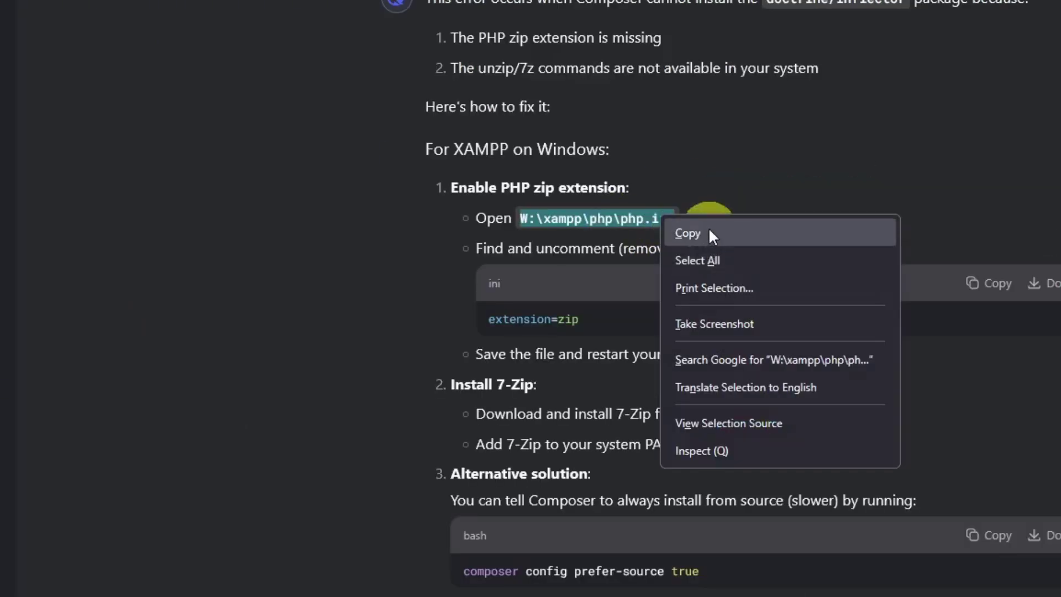
Copy the php.ini path from DeepSeek's answer, open W:\xampp\php\php.ini in Notepad, and minimize the folder window
click(710, 232)
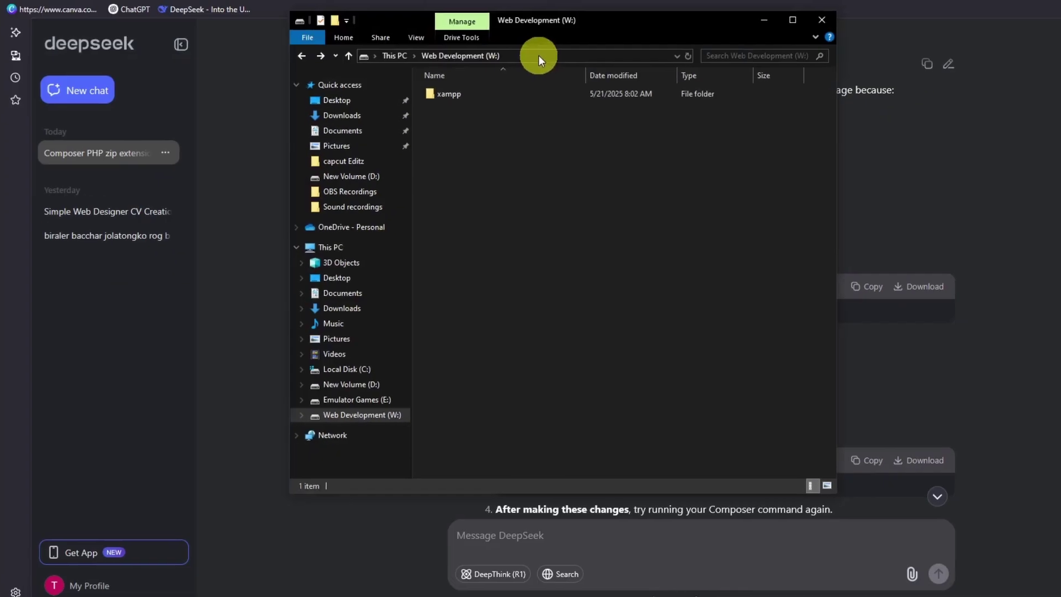
click(439, 65)
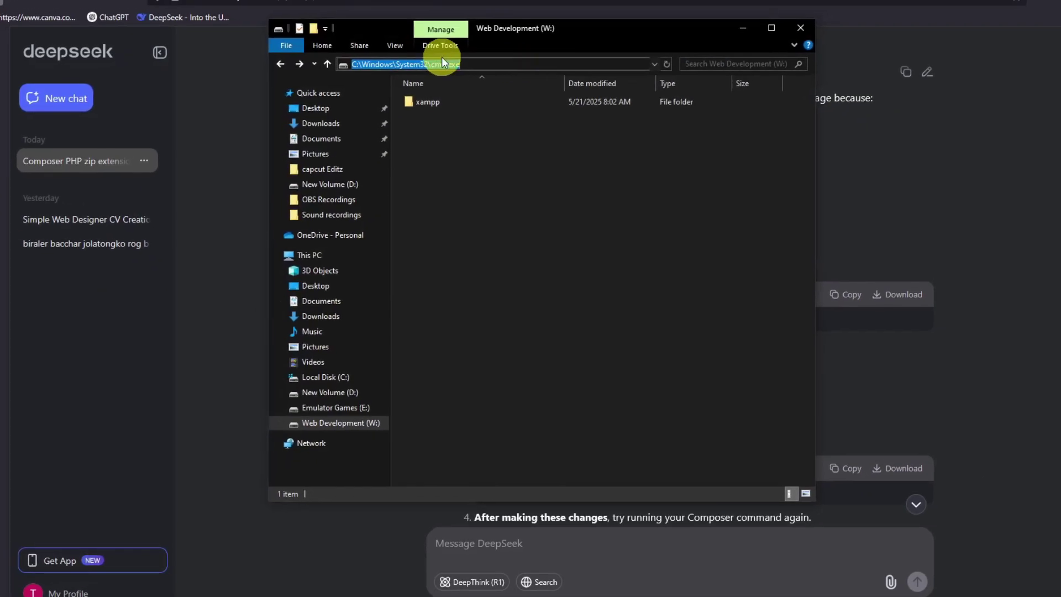
key(ctrl+v)
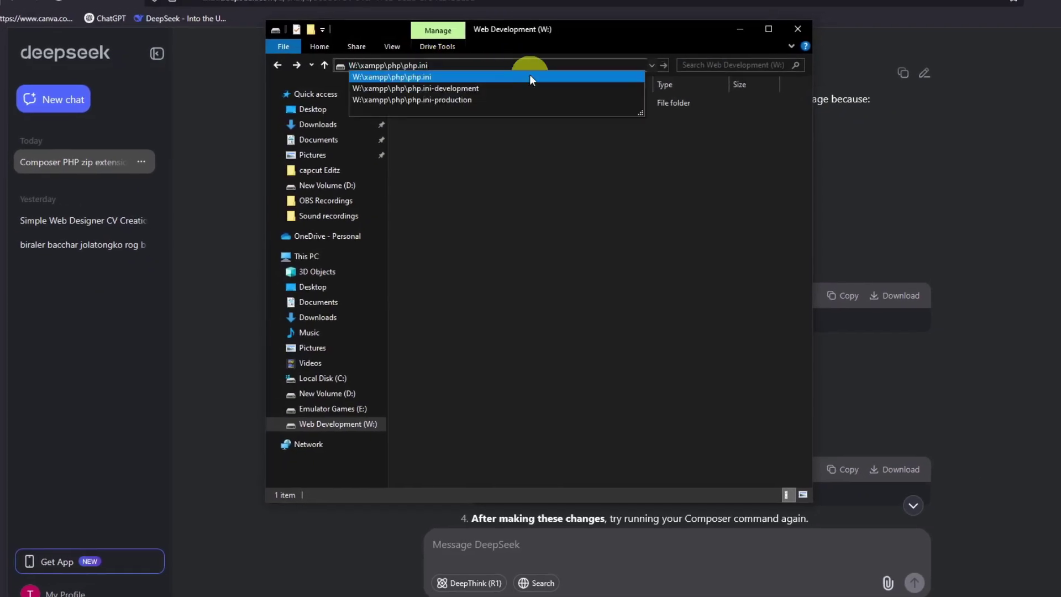
key(Return)
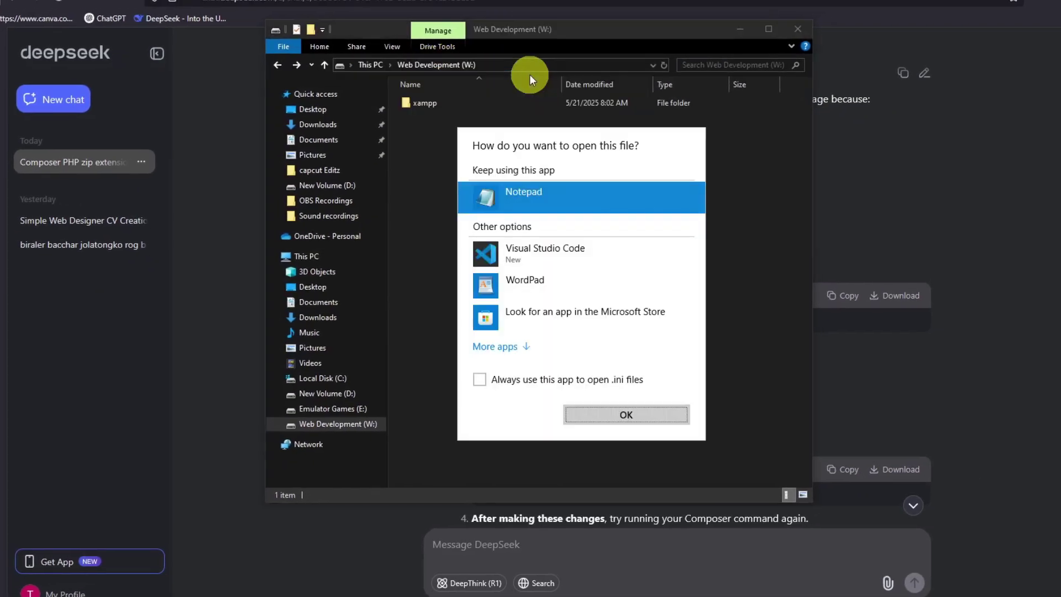
click(592, 416)
drag(426, 10, 833, 130)
click(741, 29)
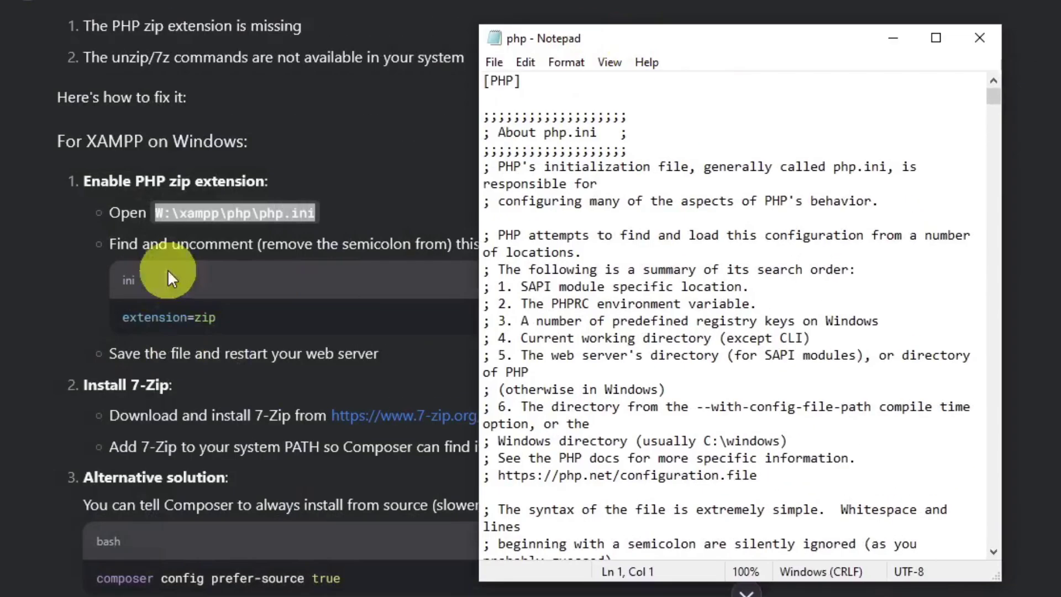
Copy "extension=zip" from DeepSeek's answer and find that line in php.ini
click(168, 270)
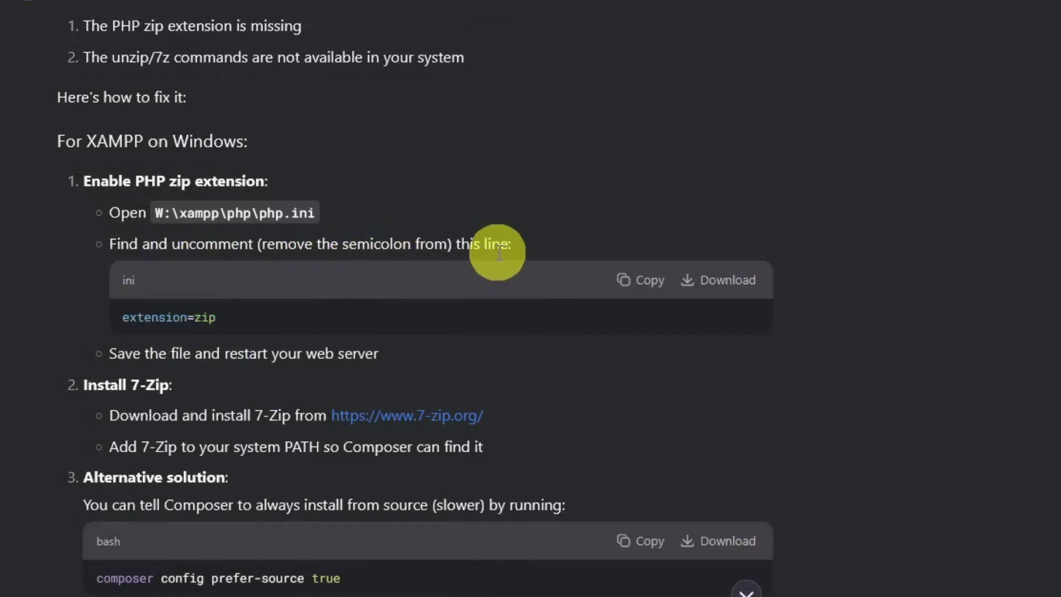
triple_click(177, 317)
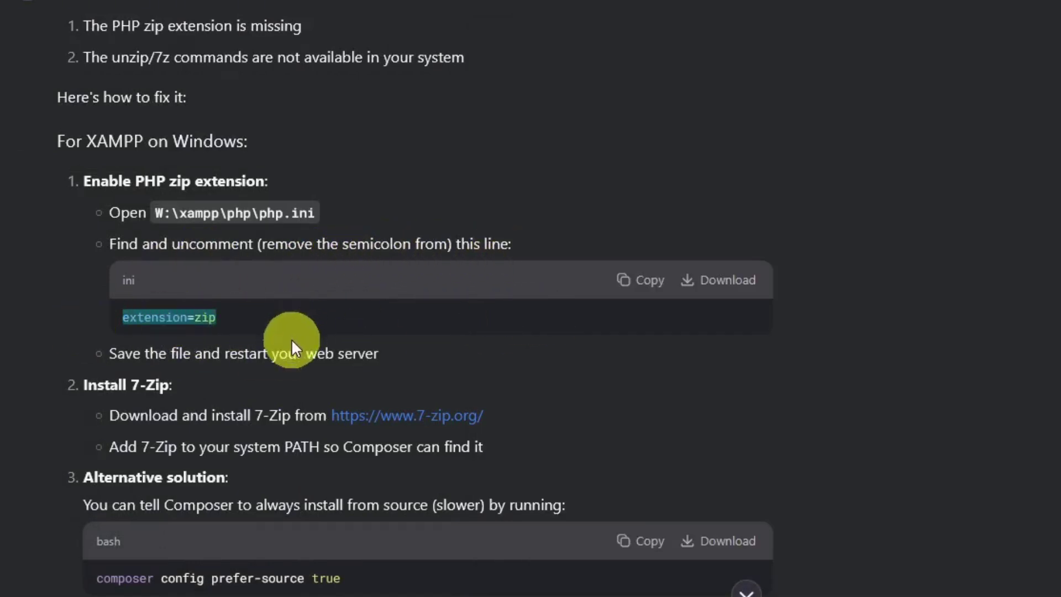
key(alt+Tab)
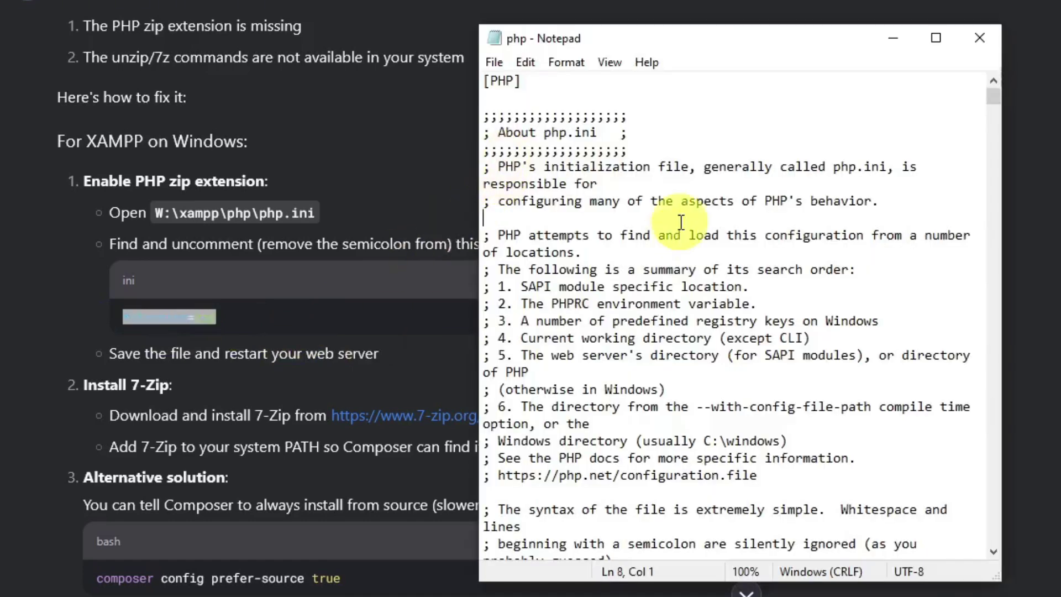
key(ctrl+f)
key(ctrl+v)
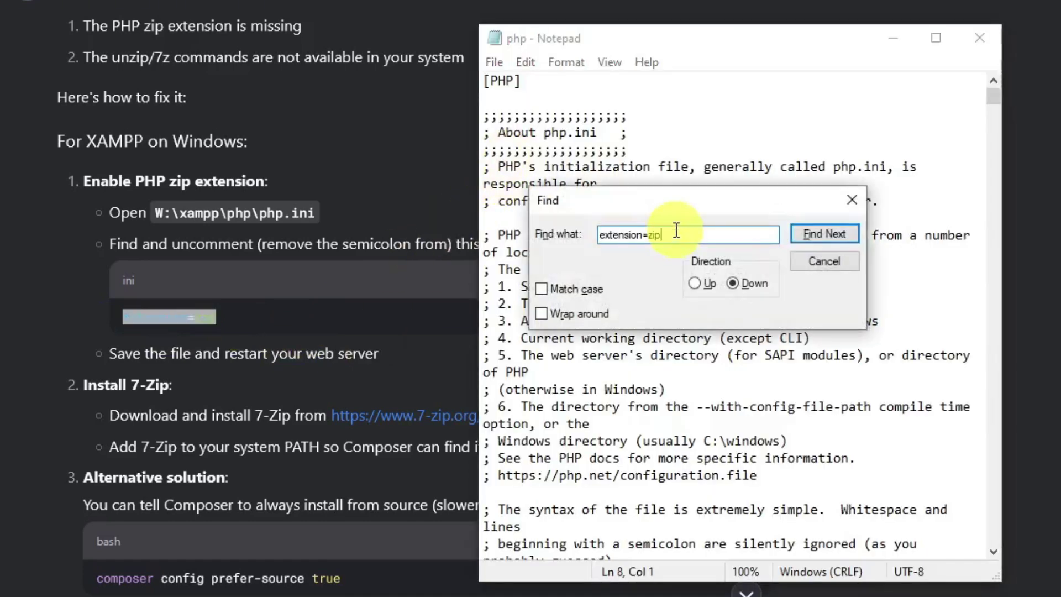
click(824, 235)
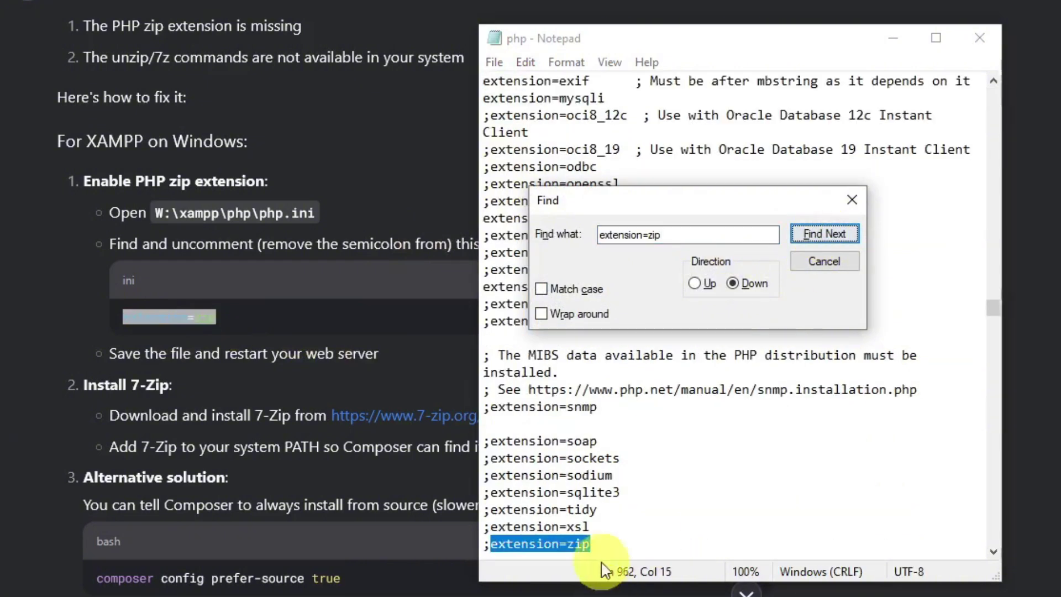
Remove the semicolon before extension=zip in php.ini, close the search dialog, and save the file
click(617, 542)
click(491, 543)
key(BackSpace)
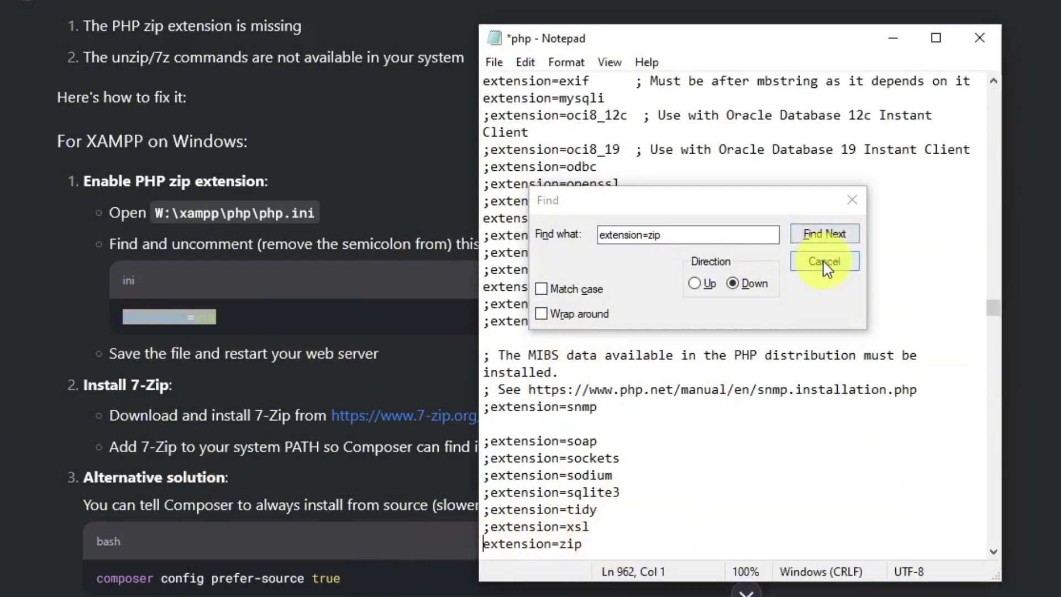
click(852, 200)
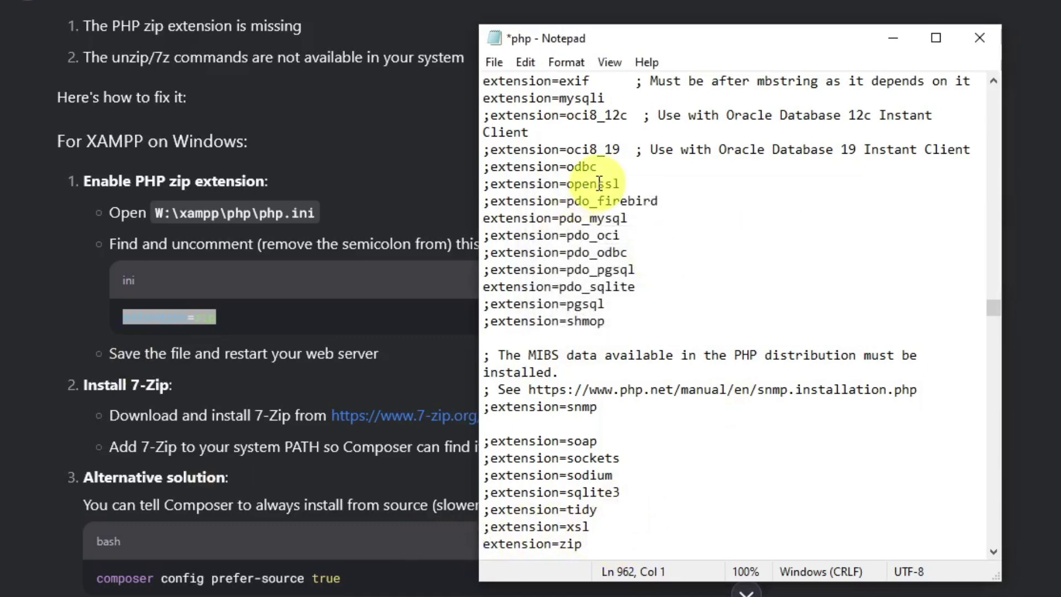
key(ctrl+s)
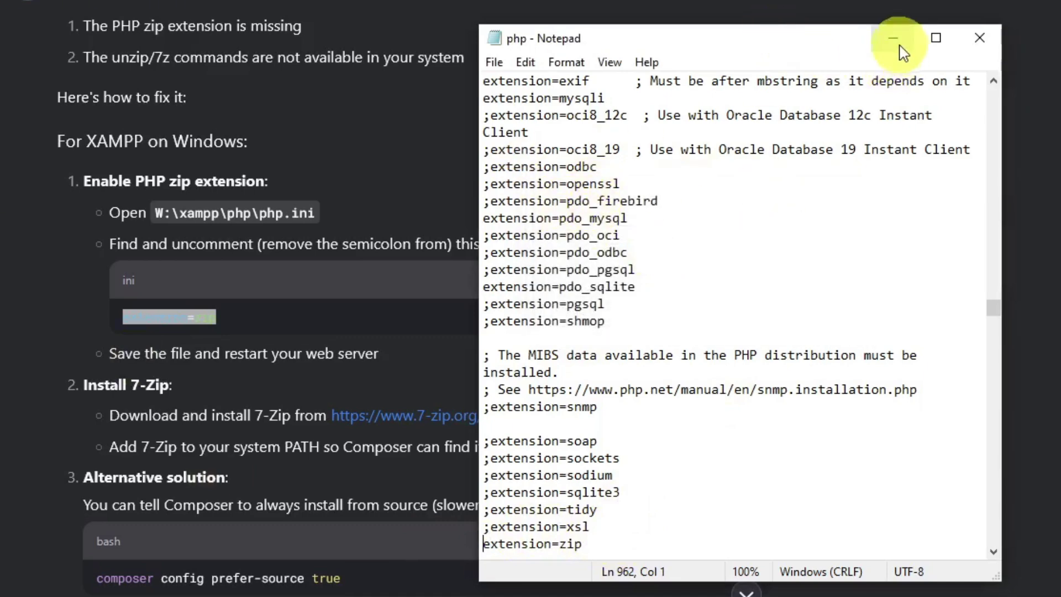
Switch back to the W:\ Command Prompt and rerun "composer global require laravel/installer"
drag(789, 51, 147, 83)
key(alt+Tab)
click(184, 505)
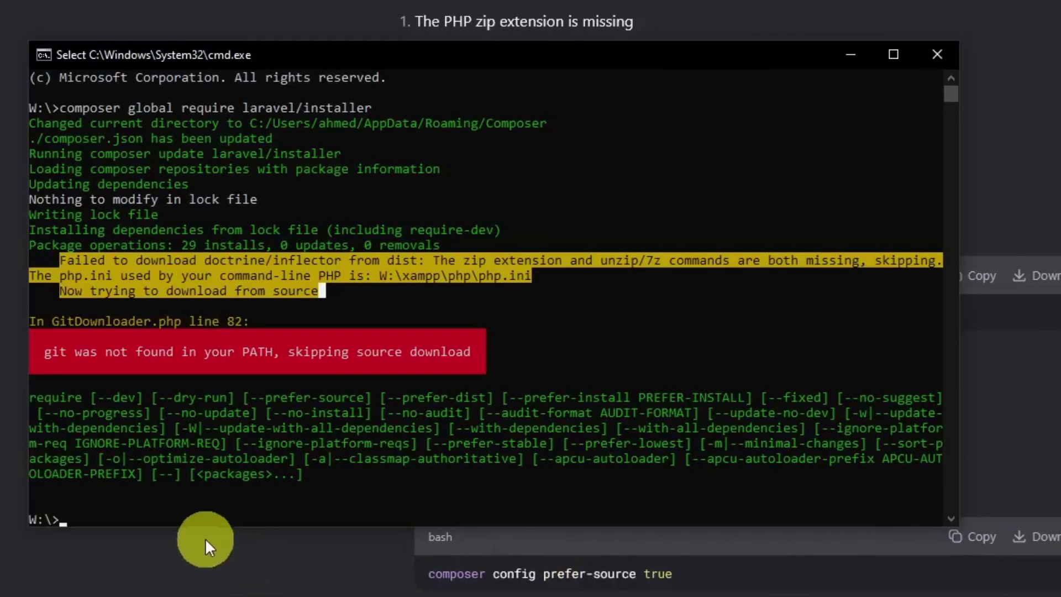
key(Up)
key(Return)
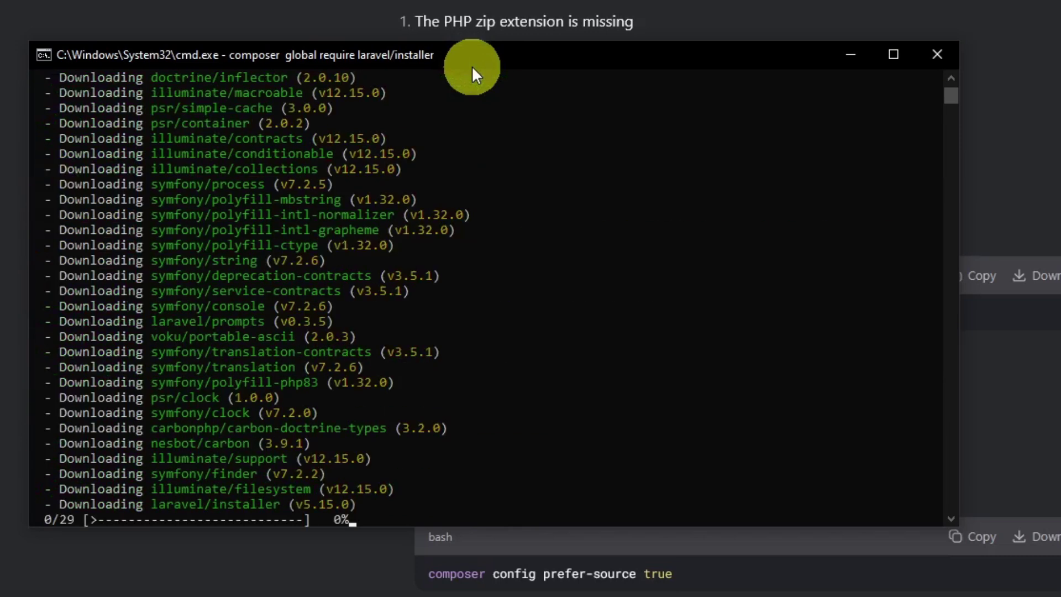
drag(475, 59, 525, 12)
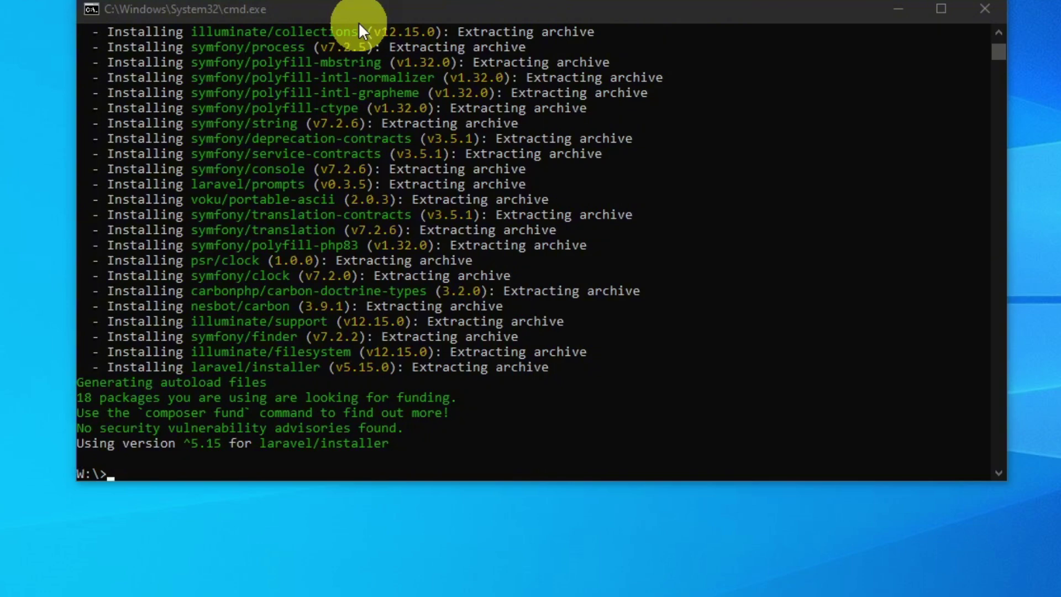
Open W:\xampp\htdocs in File Explorer, delete all of its contents, and refresh the folder
click(150, 583)
click(256, 481)
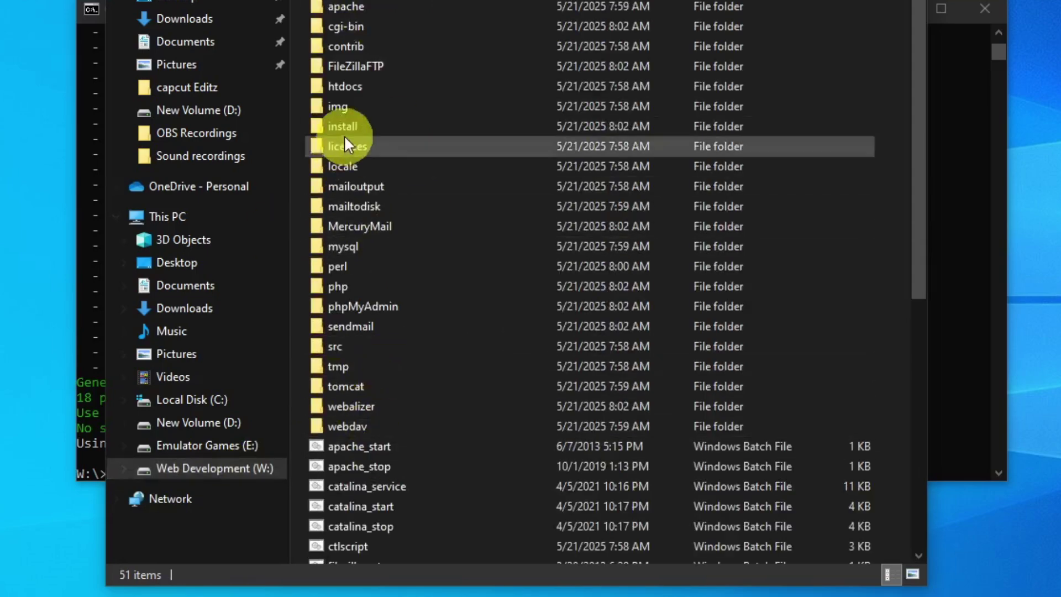
double_click(353, 91)
drag(546, 482, 318, 2)
key(Delete)
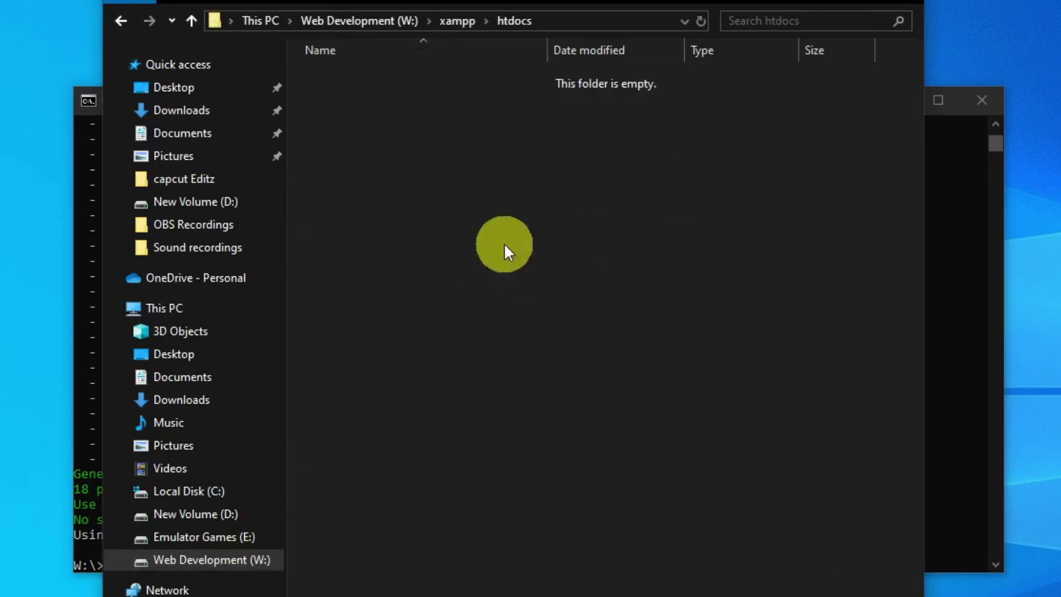
right_click(470, 221)
click(526, 301)
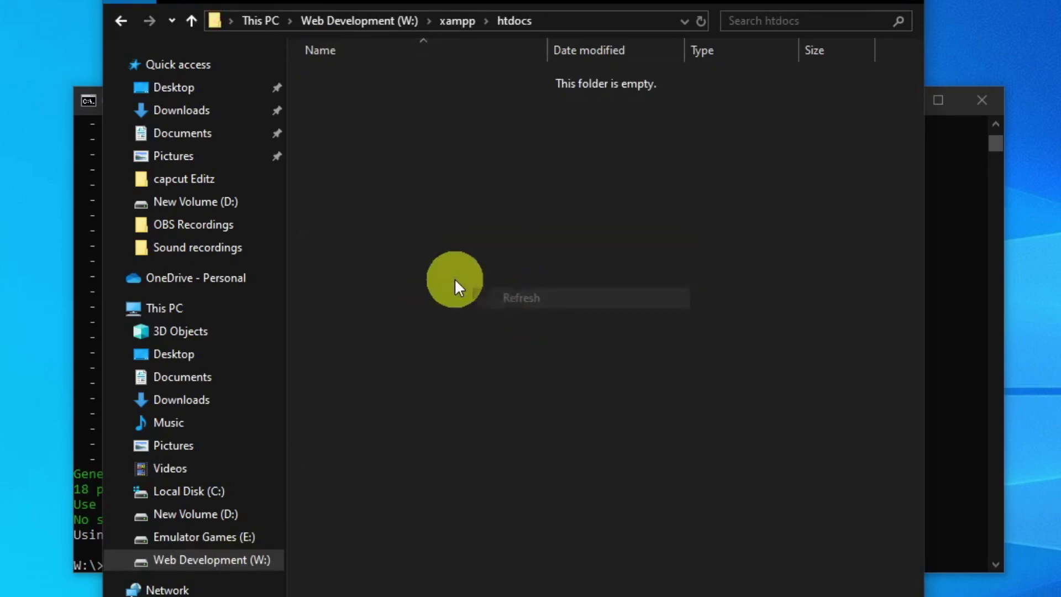
Open a new Command Prompt in W:\xampp\htdocs and bring the earlier W:\ Command Prompt window to the front
click(561, 22)
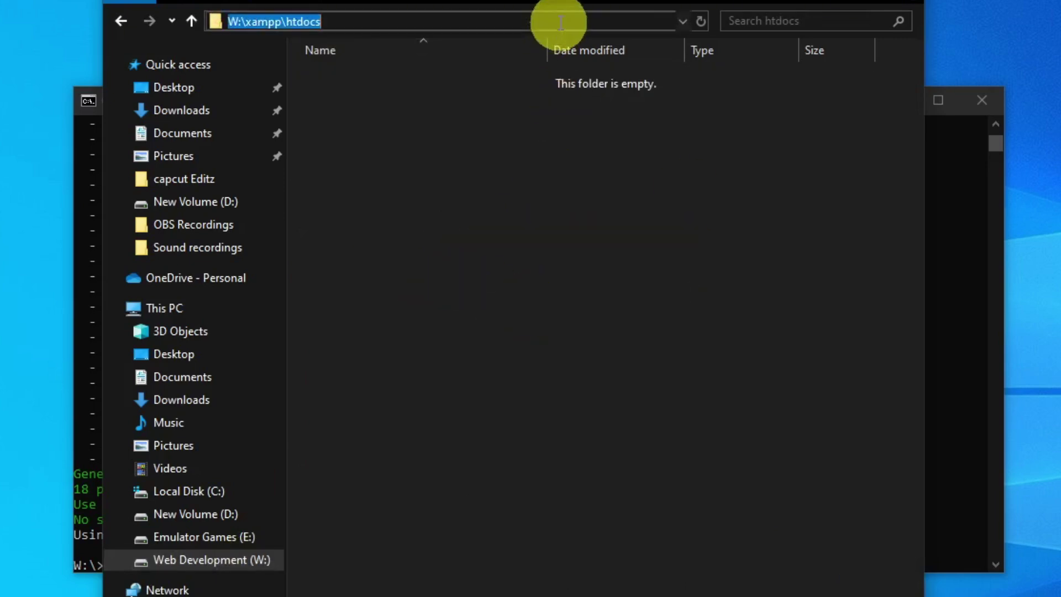
text(cmd)
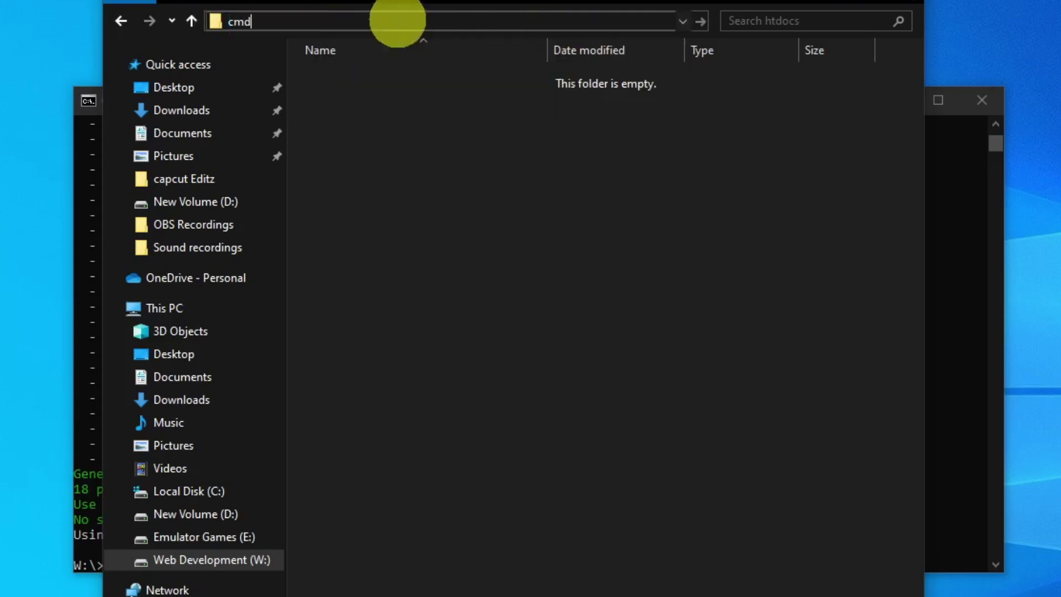
key(Return)
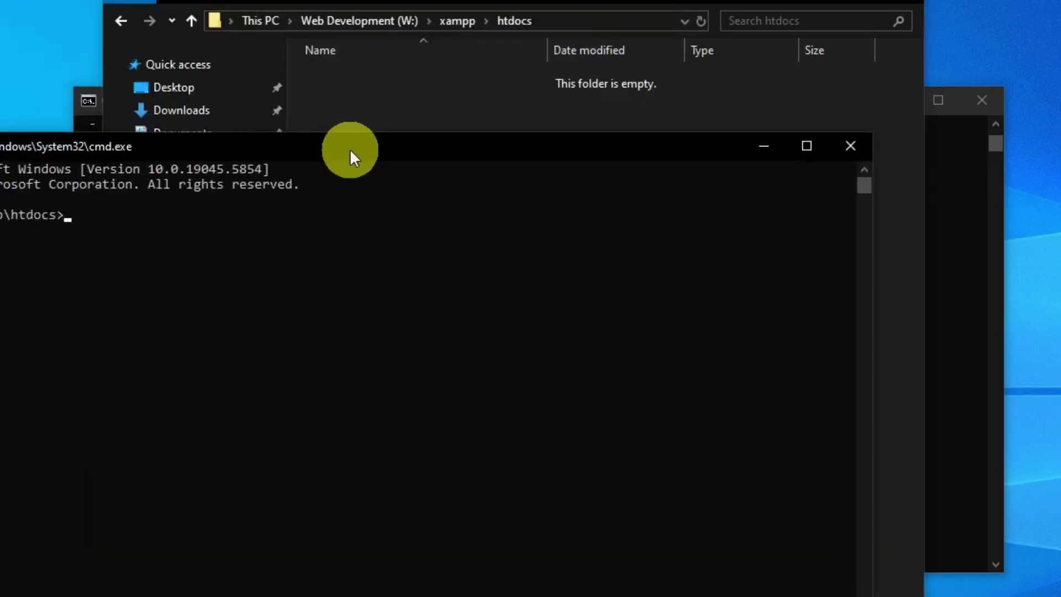
click(980, 238)
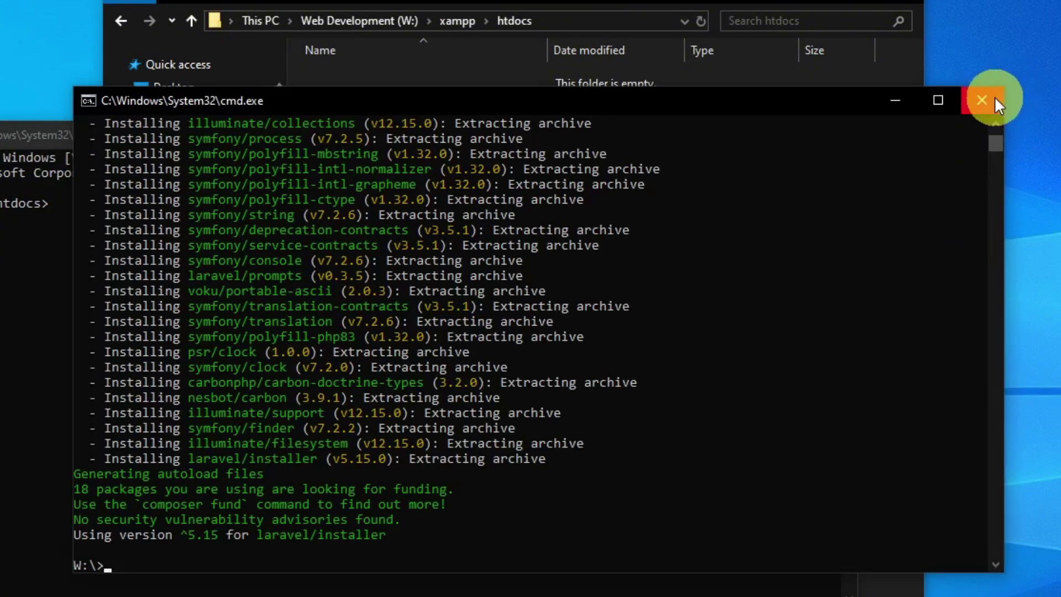
Close the W:\ Command Prompt and run "laravel new App" in the W:\xampp\htdocs prompt
click(974, 100)
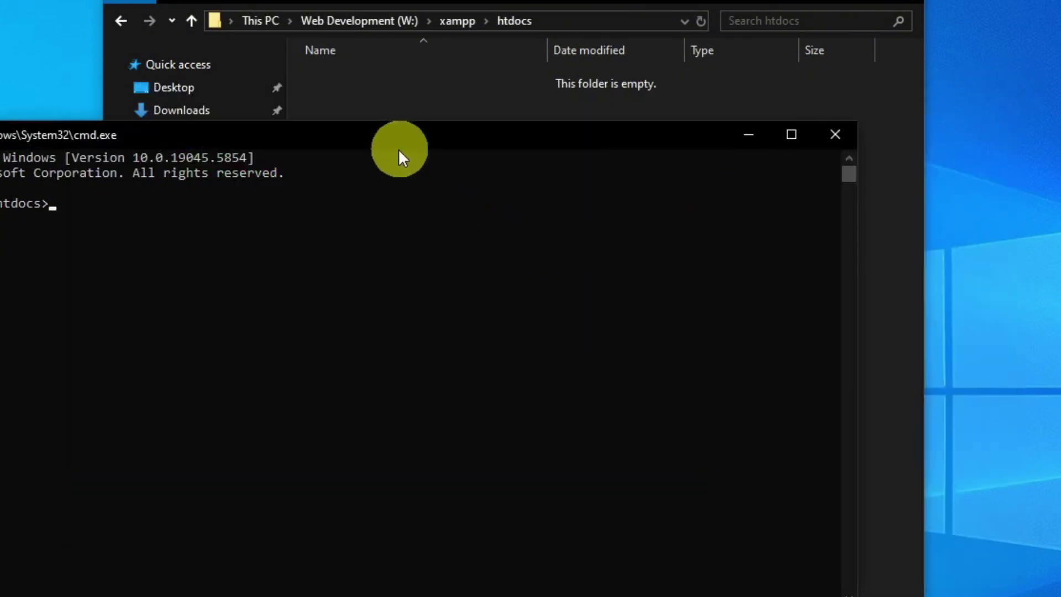
drag(409, 136, 487, 133)
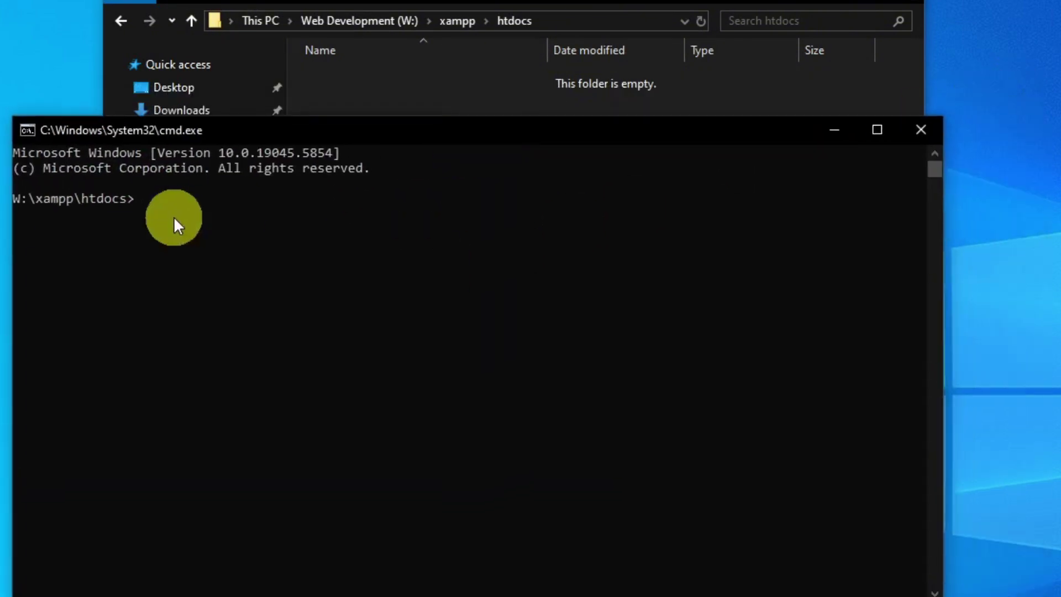
text(laravel new App)
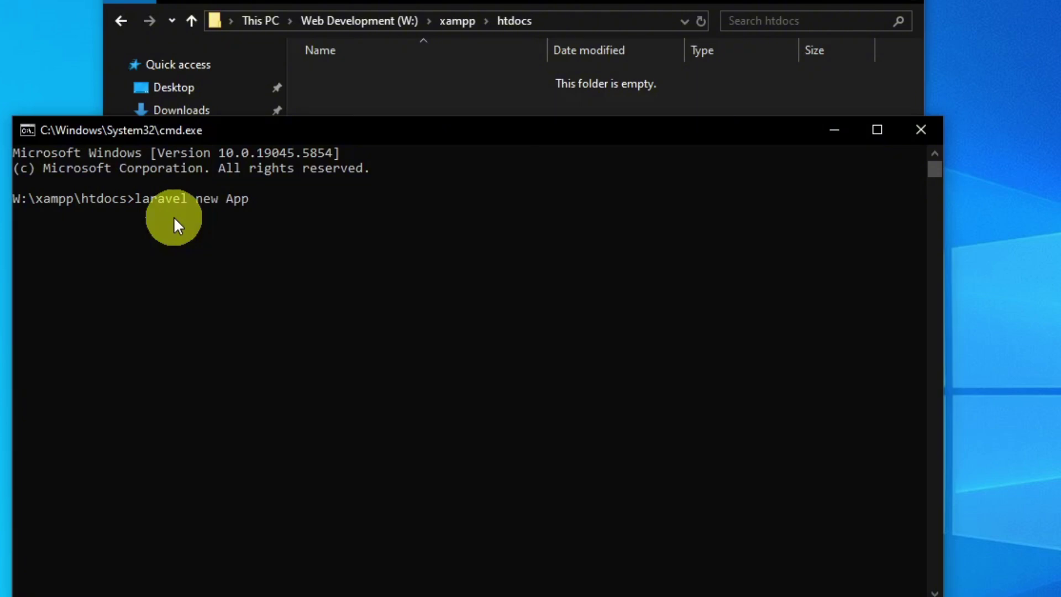
key(Return)
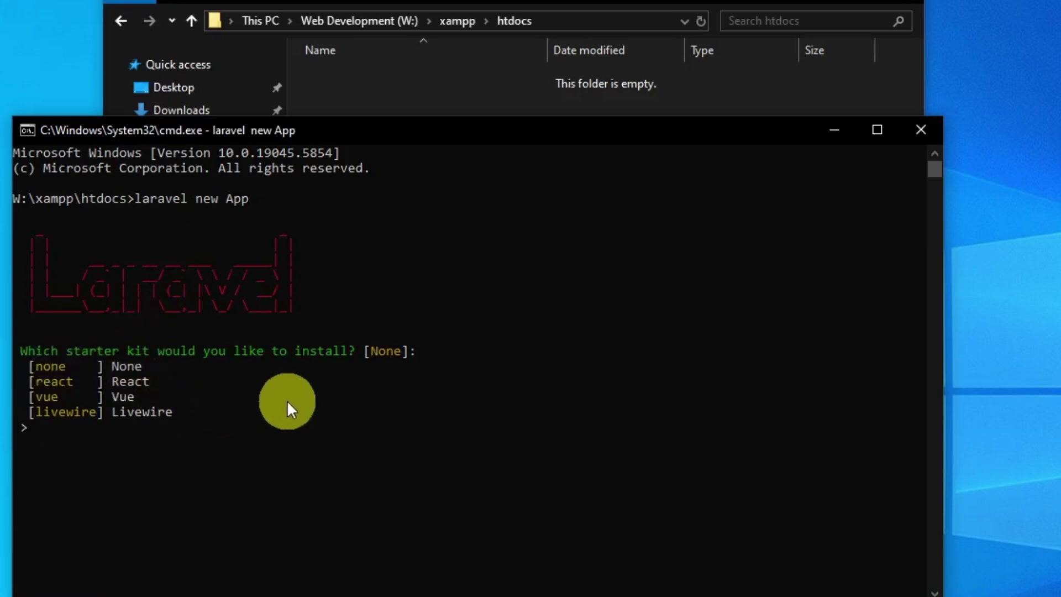
Answer the Laravel installer with starter kit none, Pest testing, mysql database and yes to default migrations, closing the Command Prompt once installation finishes
text(none)
key(Return)
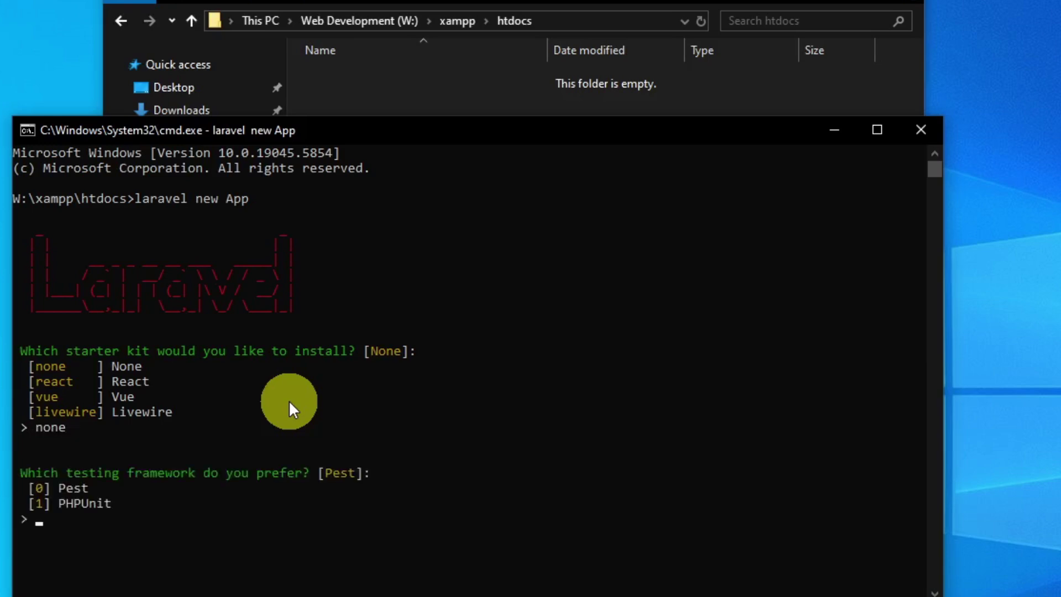
text(0)
drag(475, 131, 533, 1)
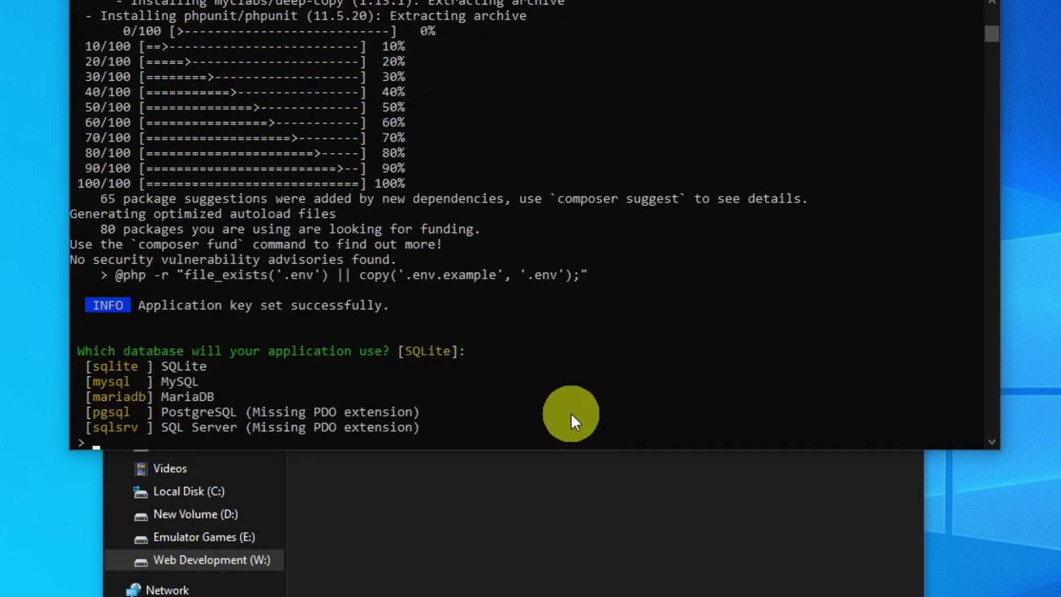
text(mysql)
key(Return)
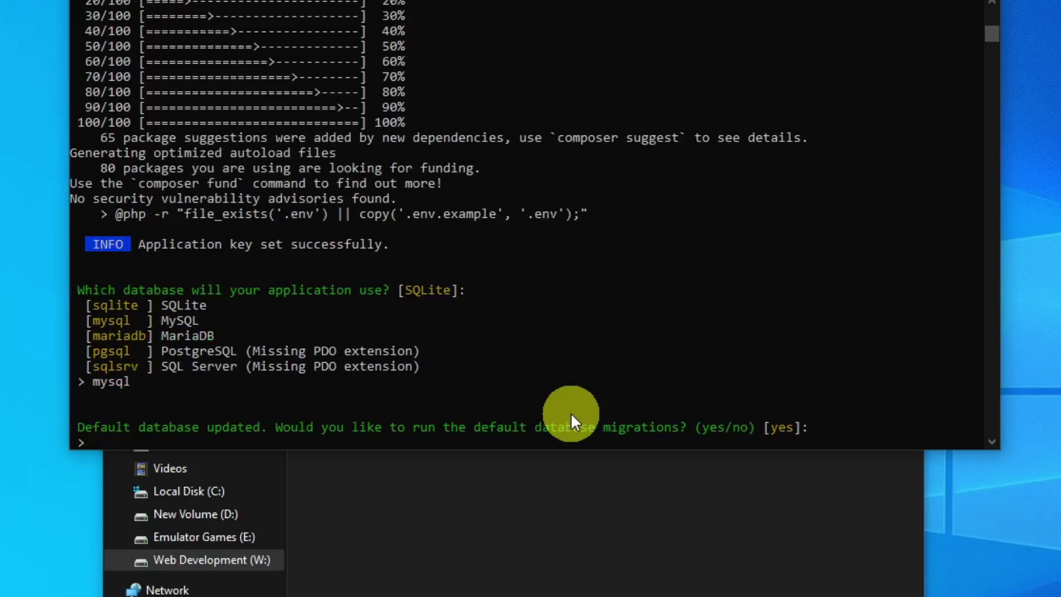
text(y)
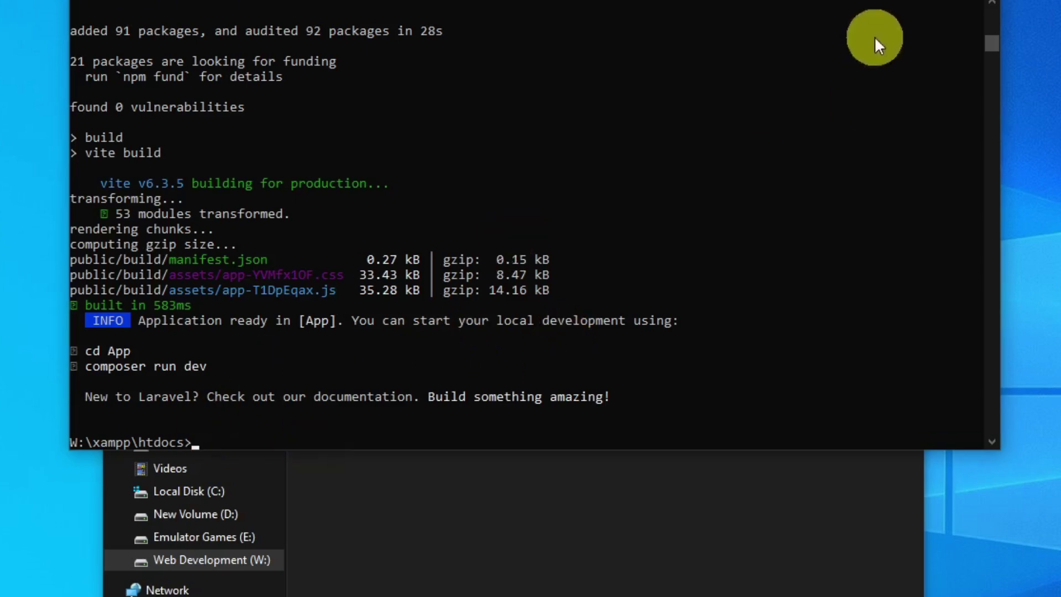
click(989, 0)
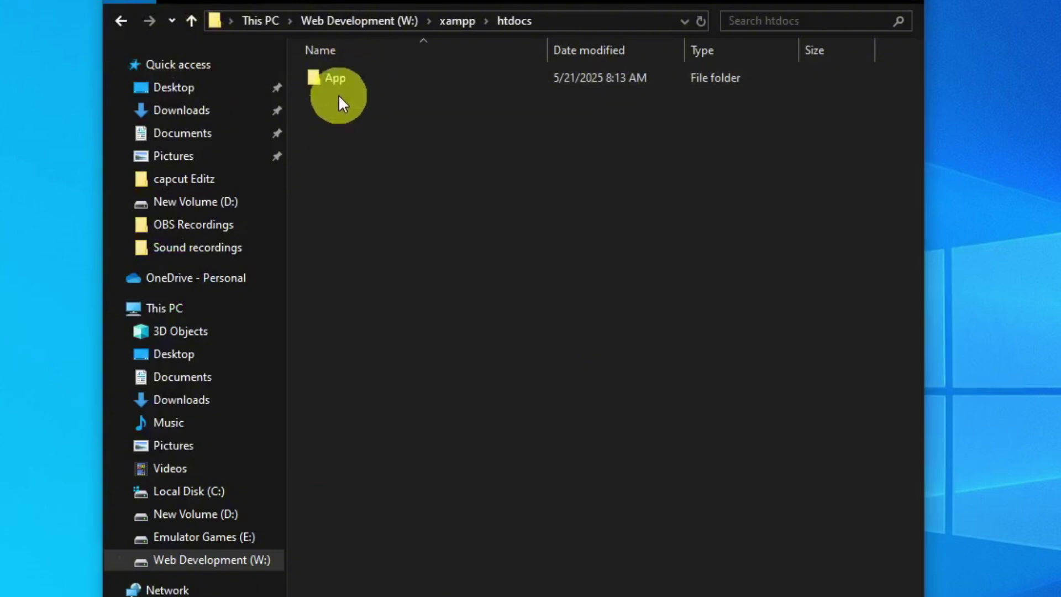
Look through the contents of the App project folder in File Explorer and return to htdocs
double_click(374, 79)
drag(390, 592, 326, 67)
click(121, 22)
click(434, 337)
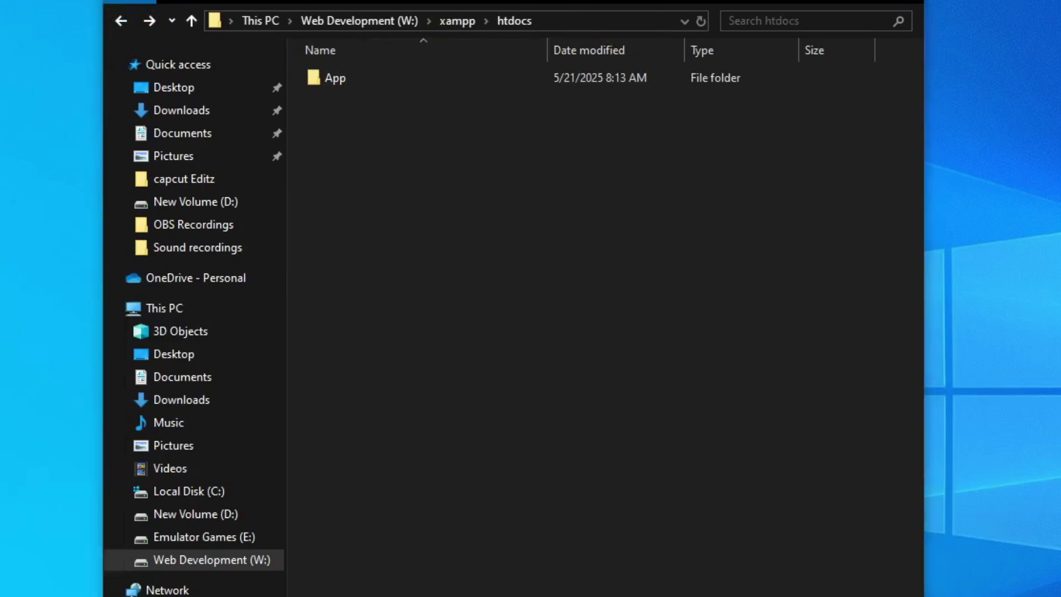
Launch the XAMPP Control Panel, start the Apache module, and minimize the control panel window
click(13, 585)
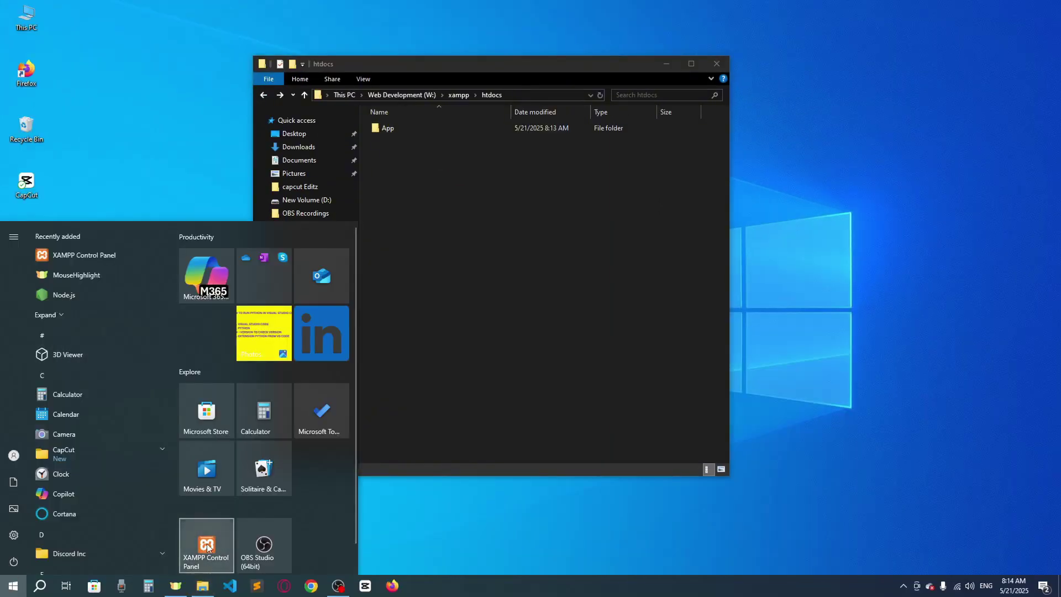
click(206, 545)
click(155, 8)
drag(166, 8, 465, 146)
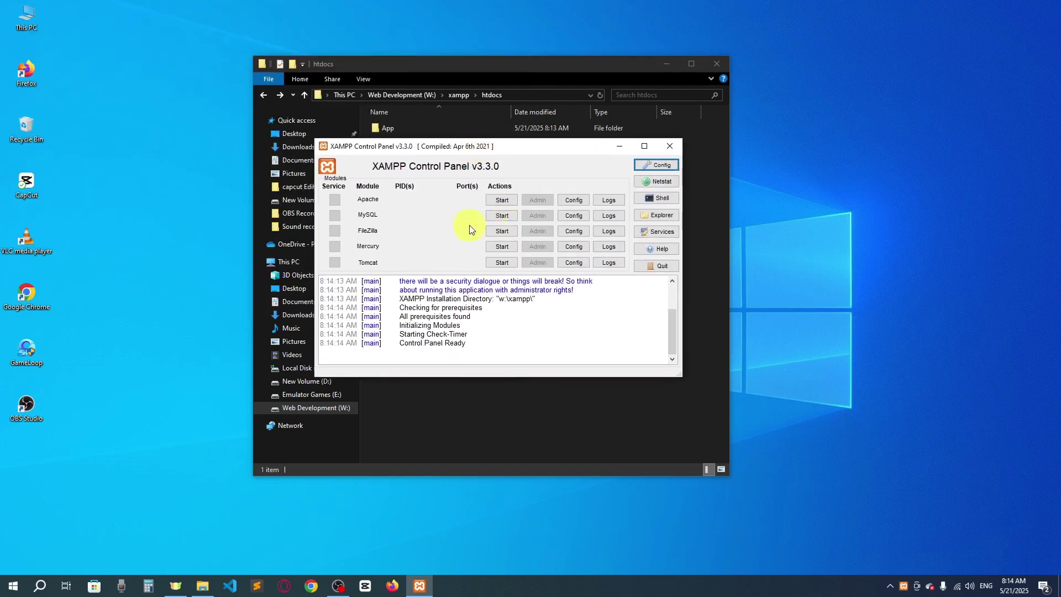
click(503, 202)
drag(471, 150, 417, 191)
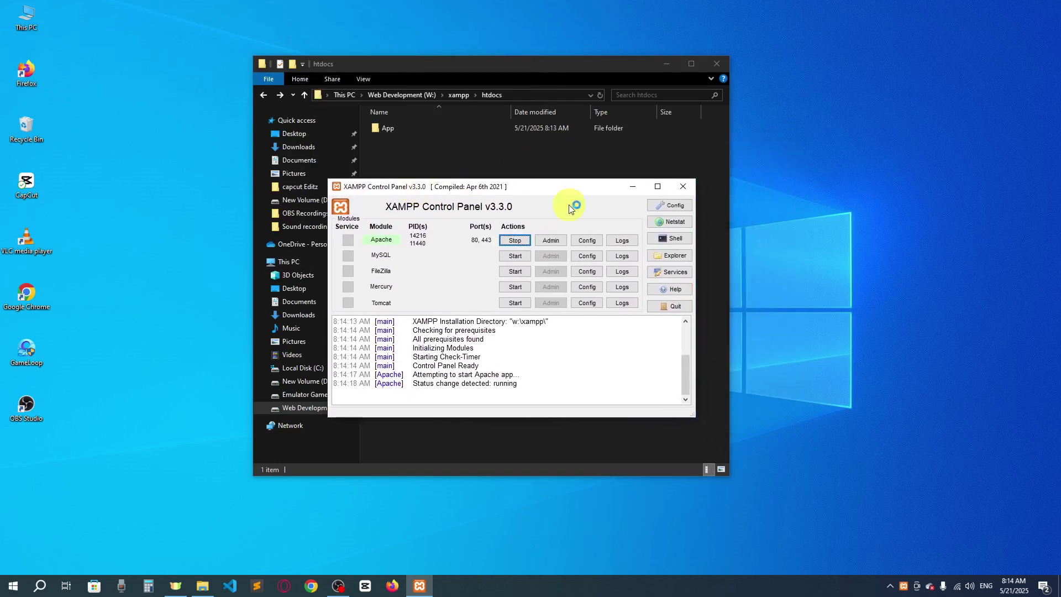
click(633, 186)
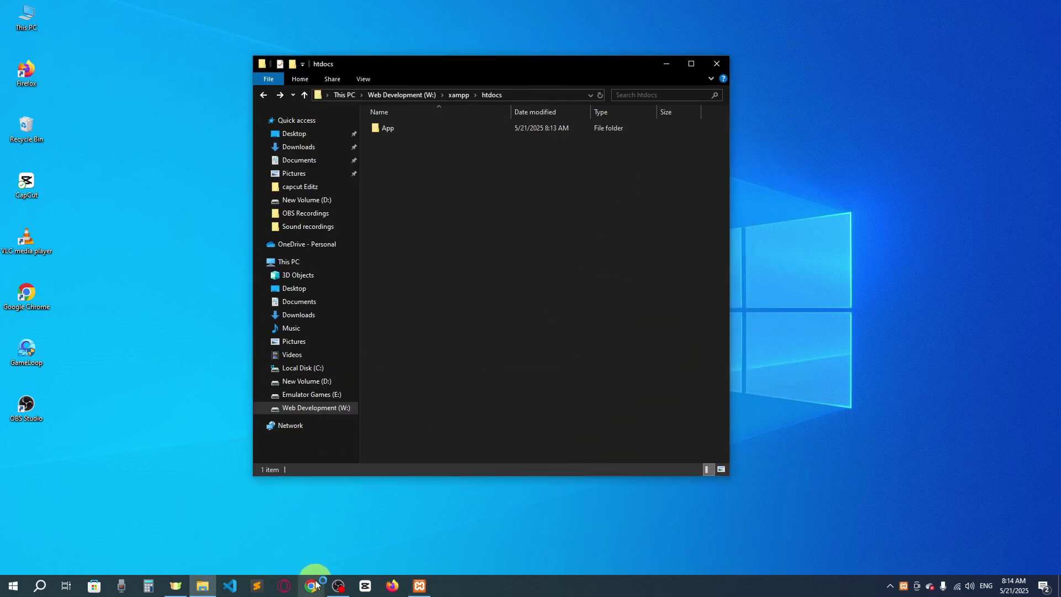
Switch to Firefox, load localhost, and open the public folder inside App
click(393, 585)
text(localhsot)
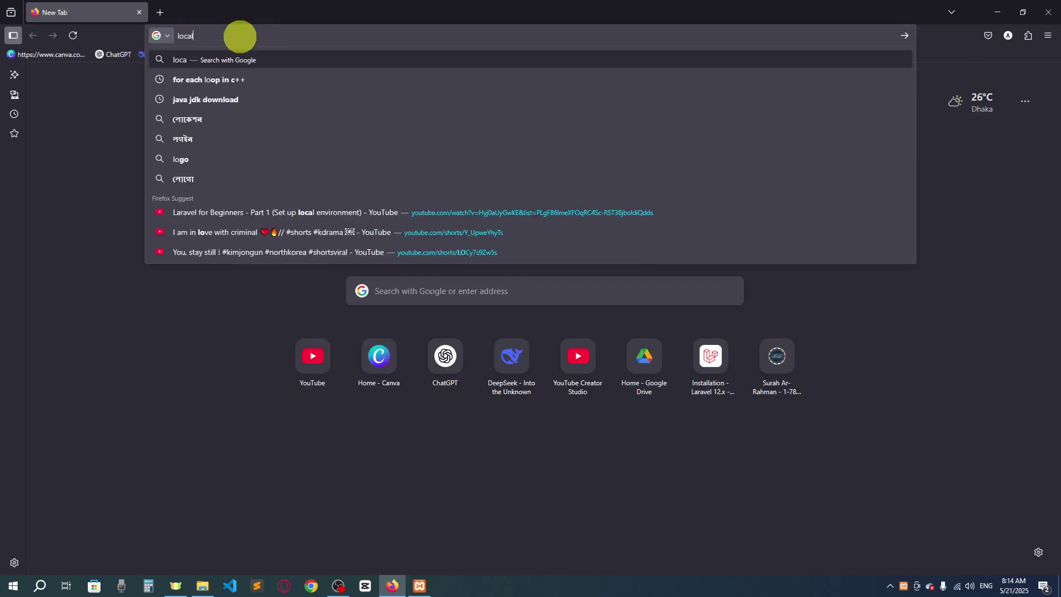
key(BackSpace)
key(BackSpace)
key(BackSpace)
text(ost)
key(Return)
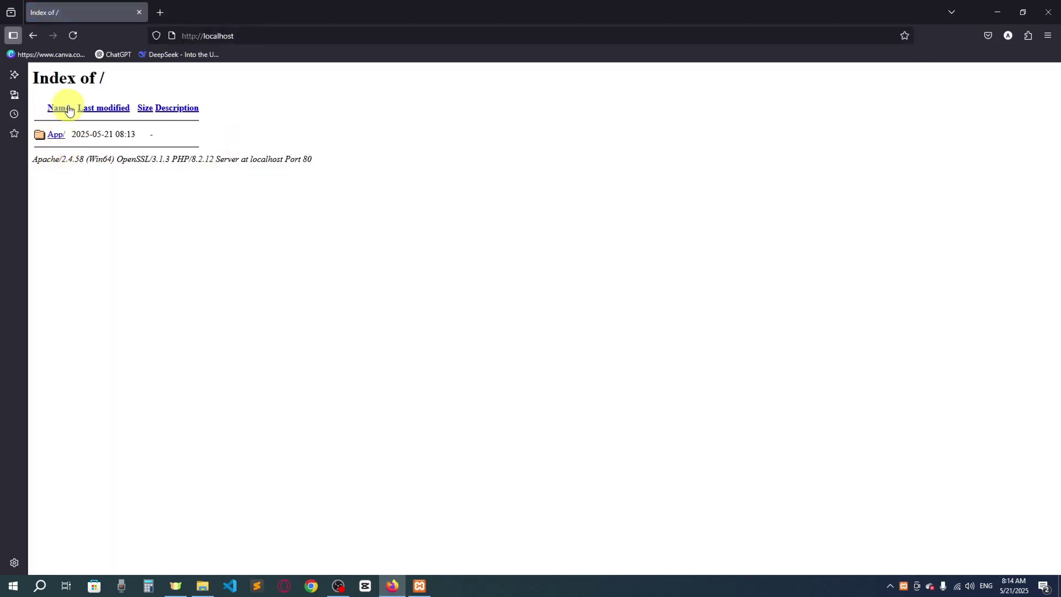
click(56, 136)
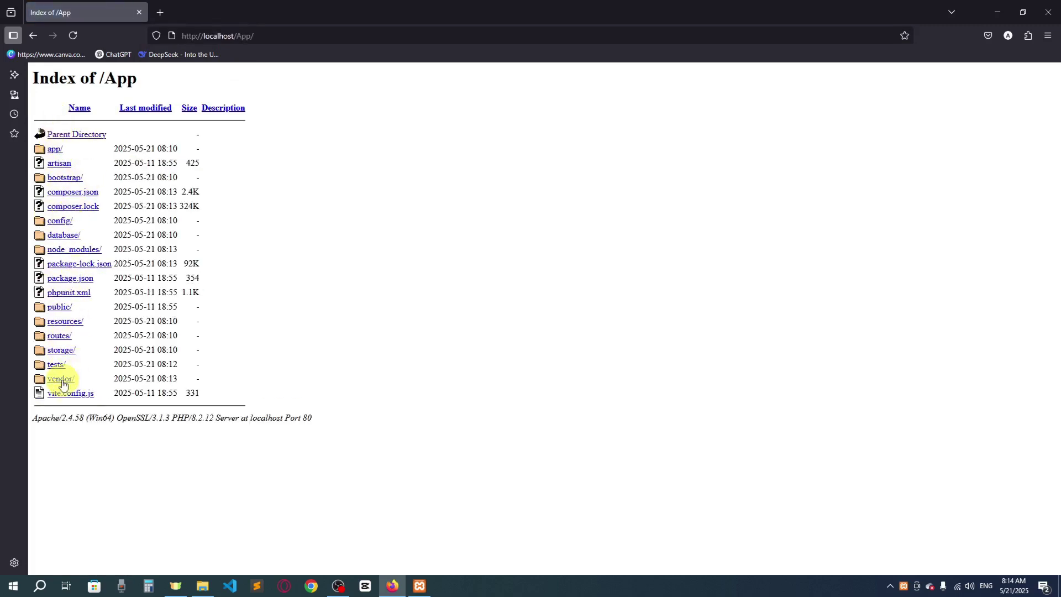
click(56, 310)
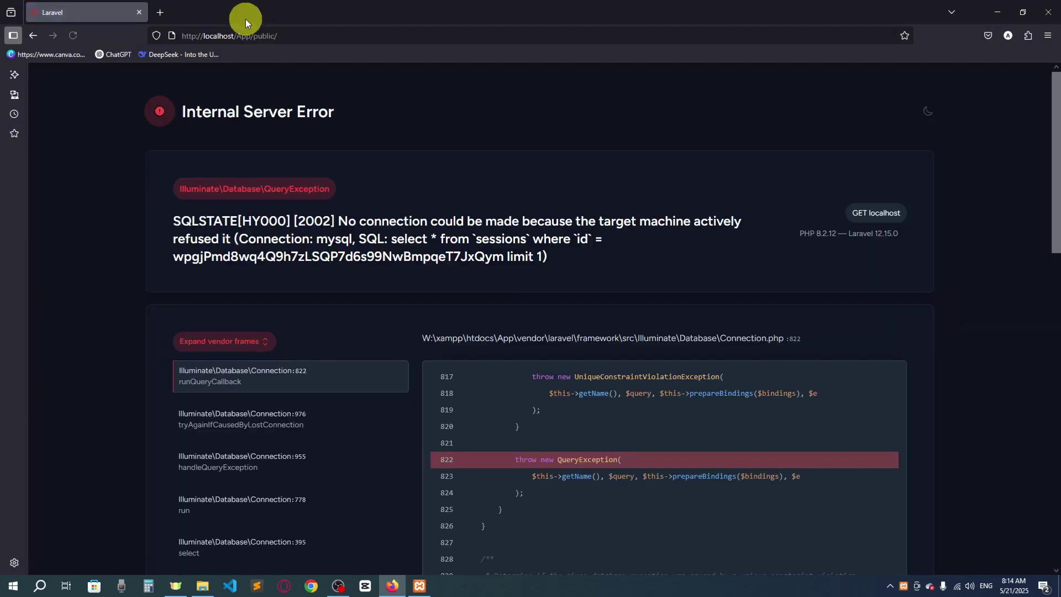
Copy the full SQLSTATE error message about the unknown database 'app' from the Laravel error page
drag(264, 114, 346, 114)
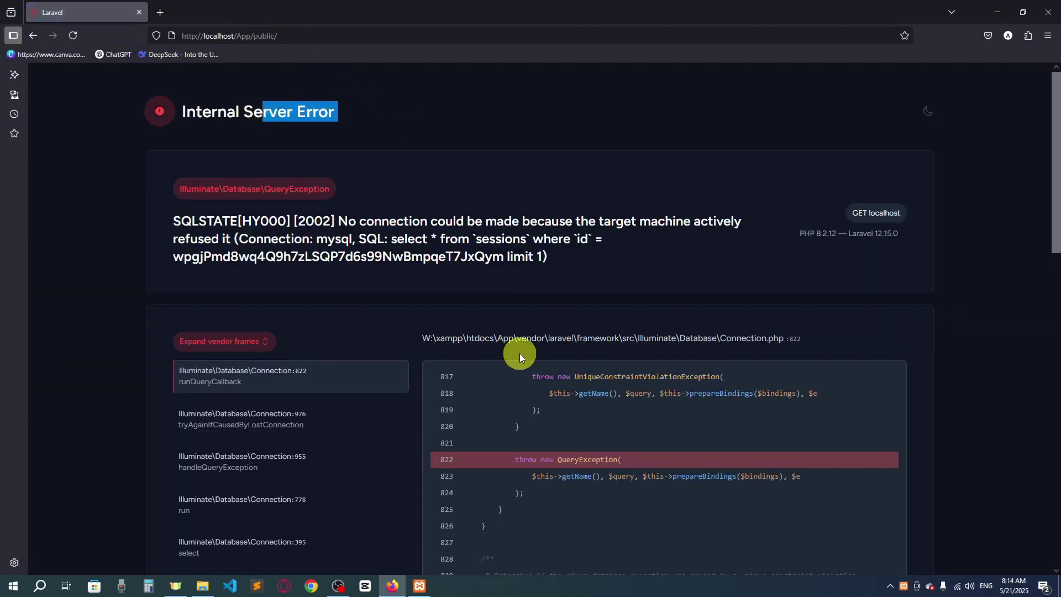
scroll(518, 368, down, 7)
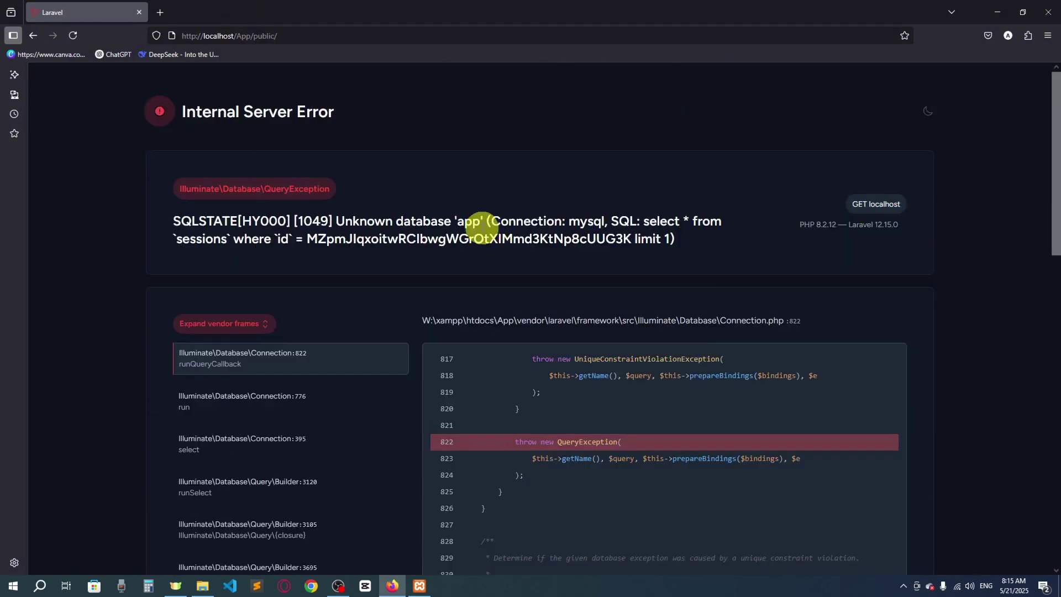
triple_click(483, 227)
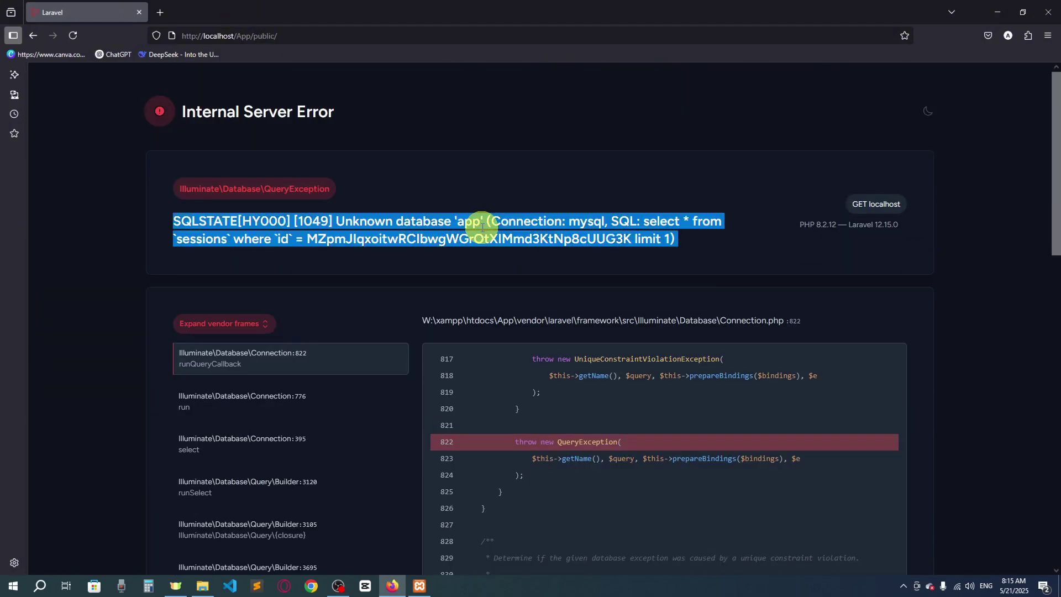
right_click(525, 226)
click(568, 237)
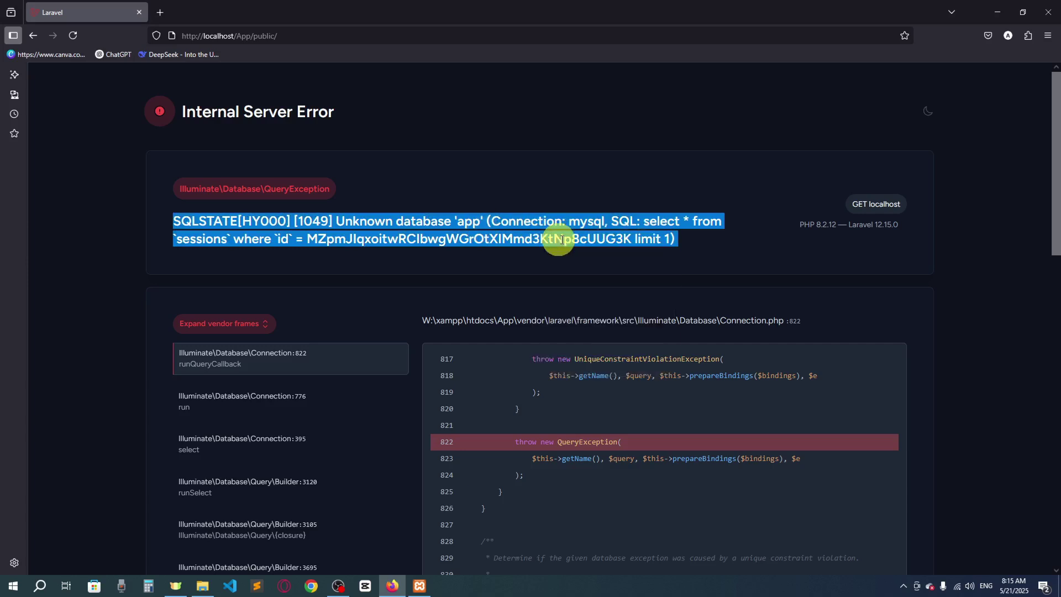
click(206, 227)
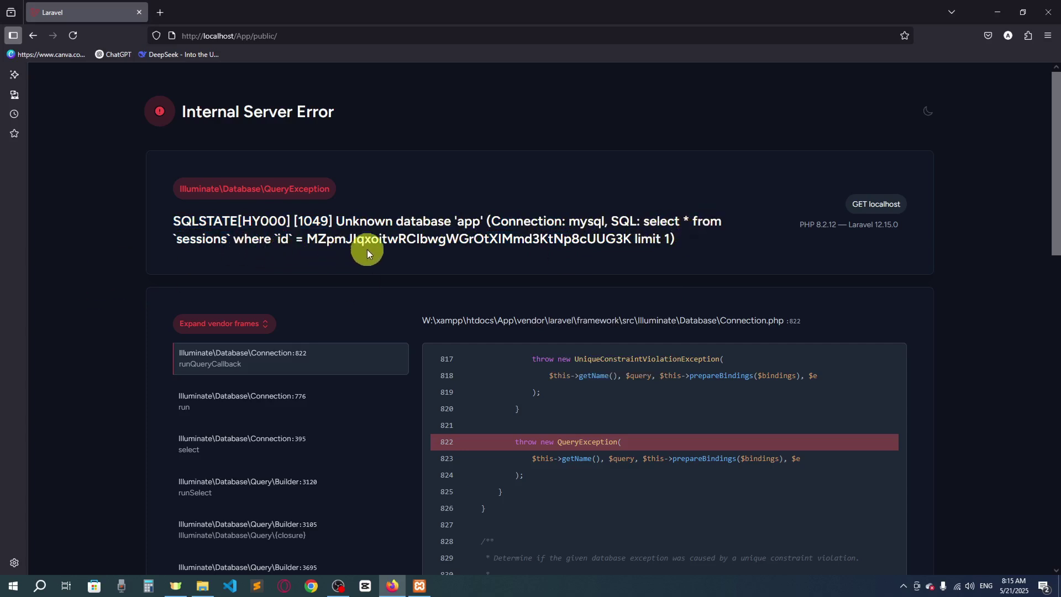
triple_click(535, 234)
right_click(535, 233)
click(558, 249)
click(121, 254)
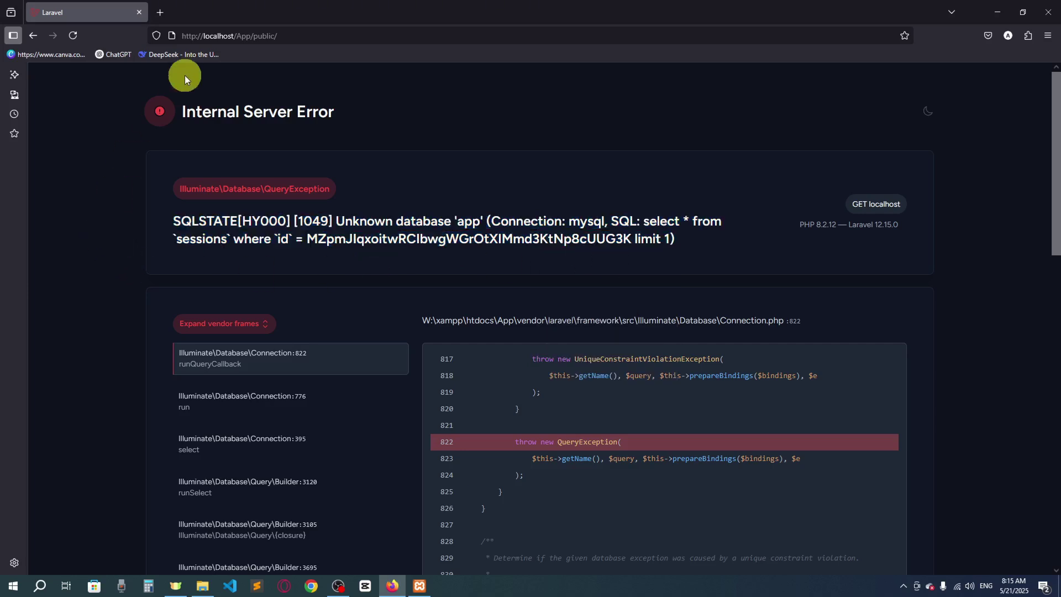
Open DeepSeek in a new tab and submit the copied database error message as a chat prompt
right_click(188, 60)
click(208, 74)
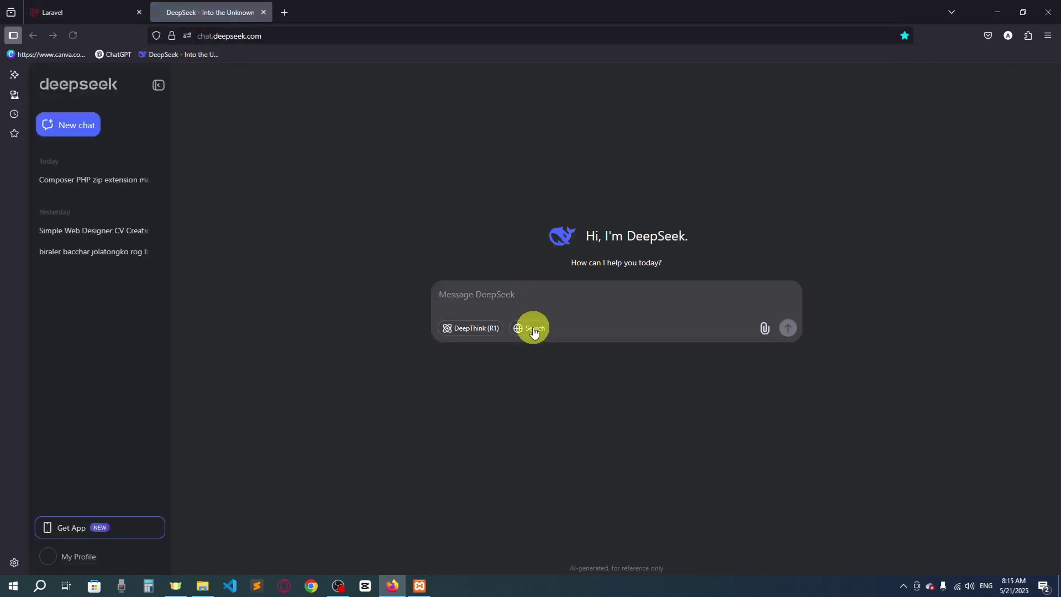
right_click(521, 288)
click(486, 304)
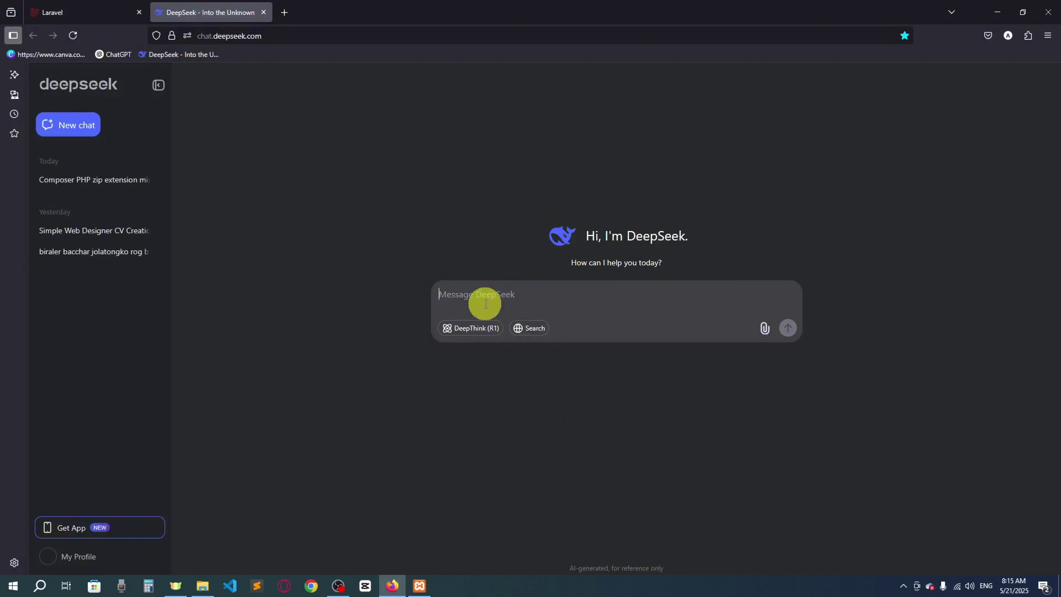
key(ctrl+v)
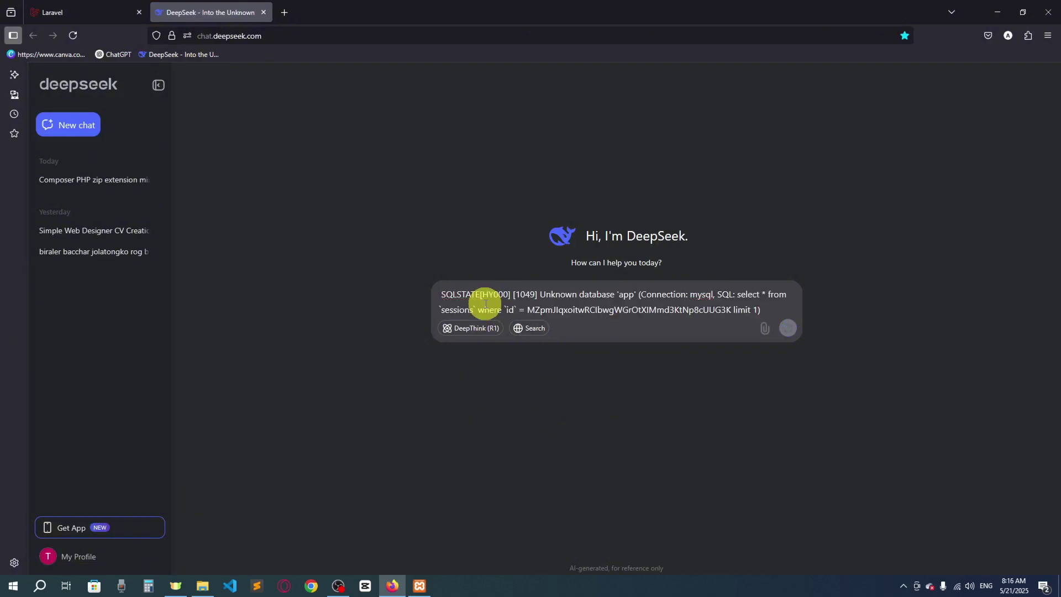
key(Return)
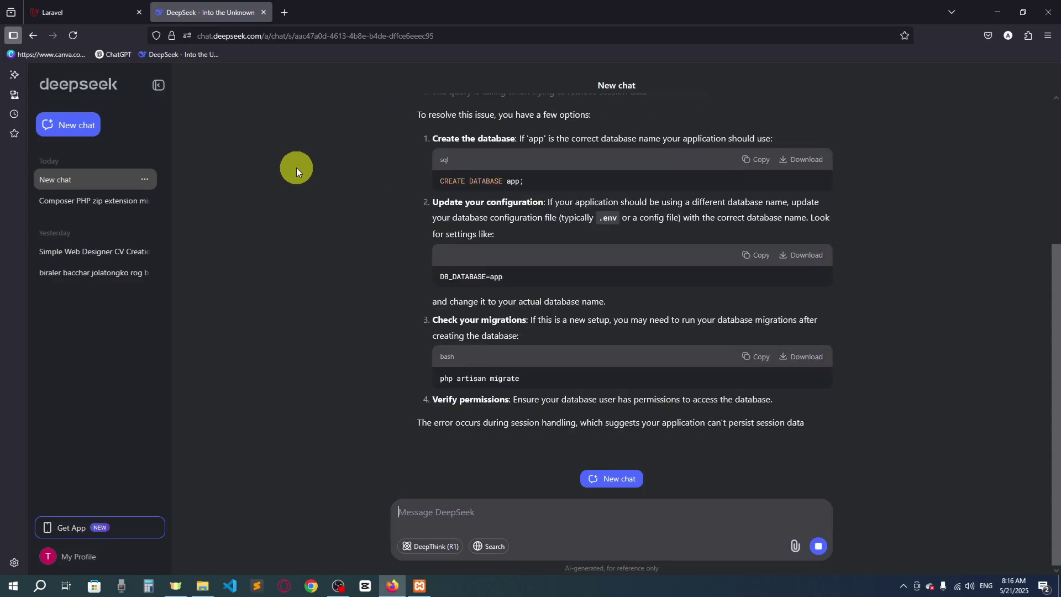
Read through DeepSeek's suggested fixes for the database error, including the SQL statement for creating the database
scroll(296, 167, up, 3)
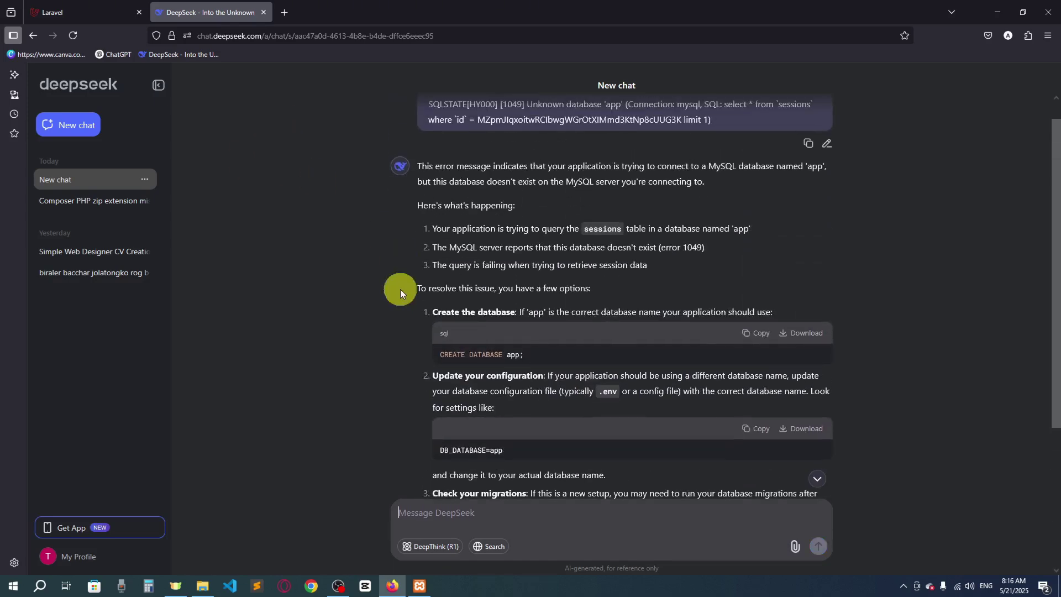
scroll(484, 337, down, 3)
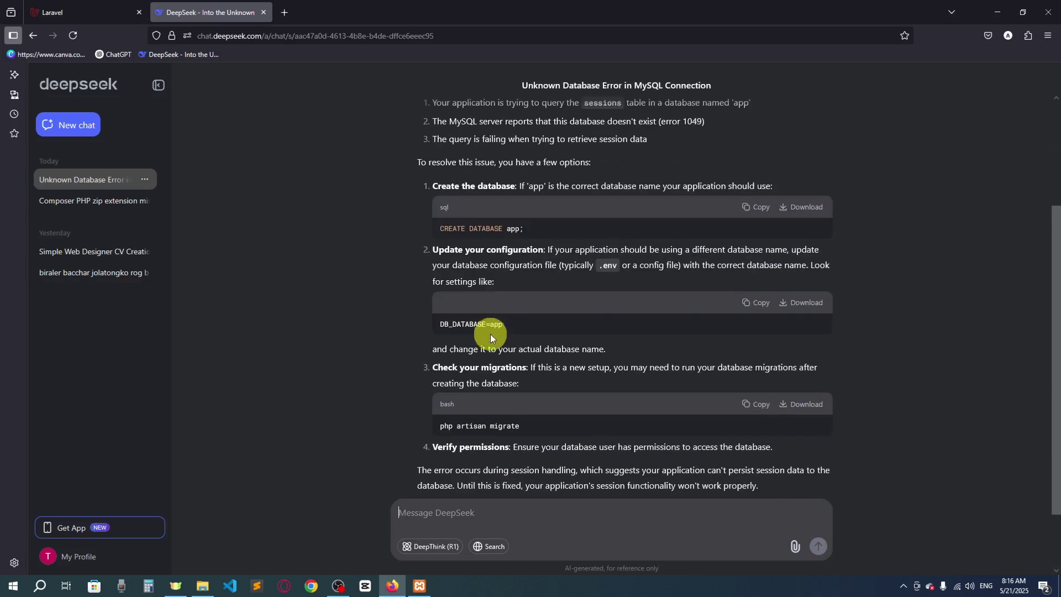
scroll(359, 371, down, 2)
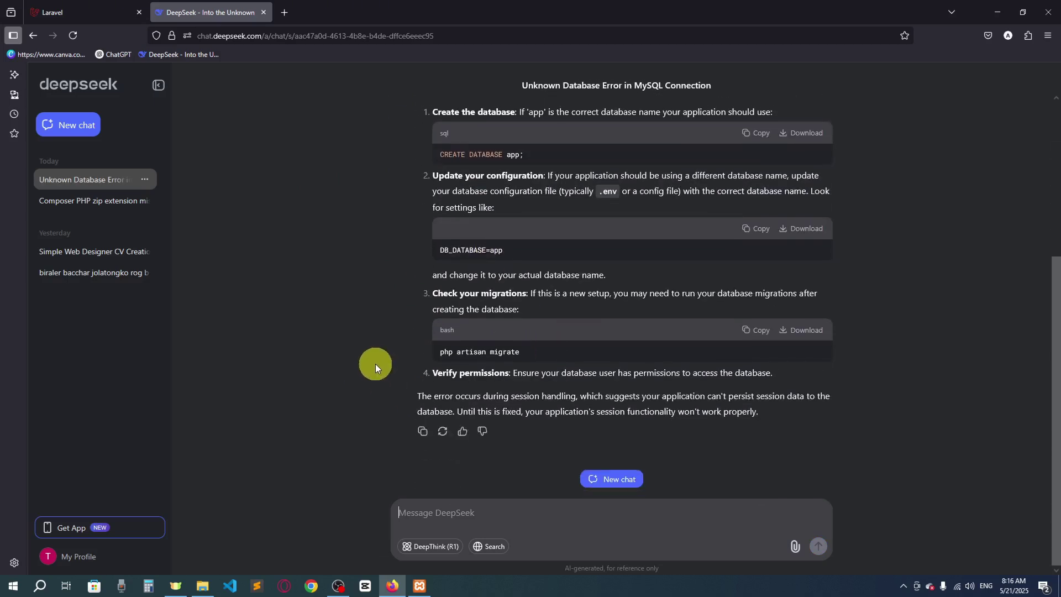
scroll(293, 350, up, 1)
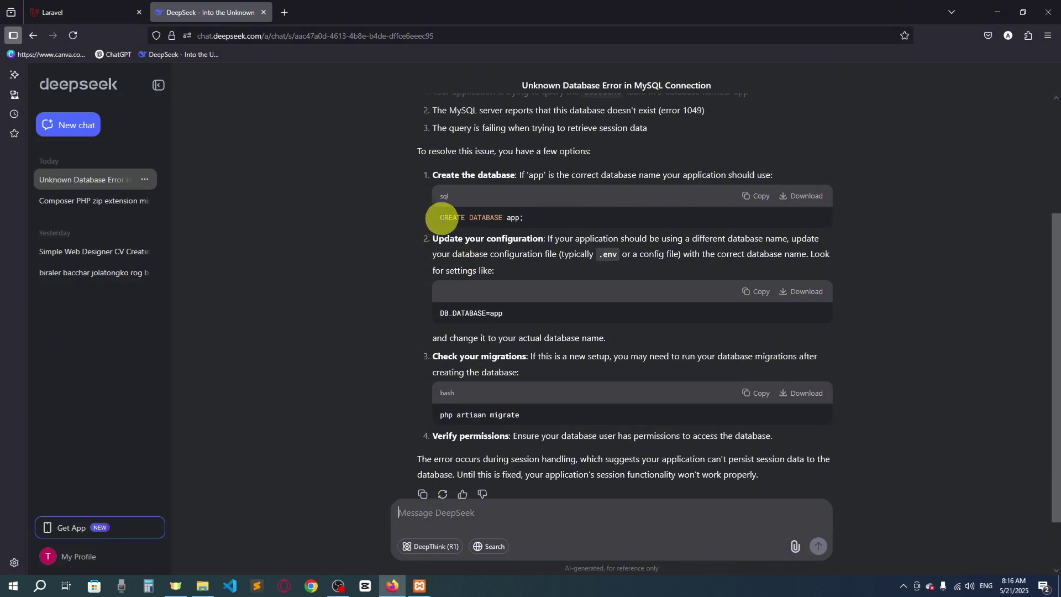
drag(442, 217, 529, 219)
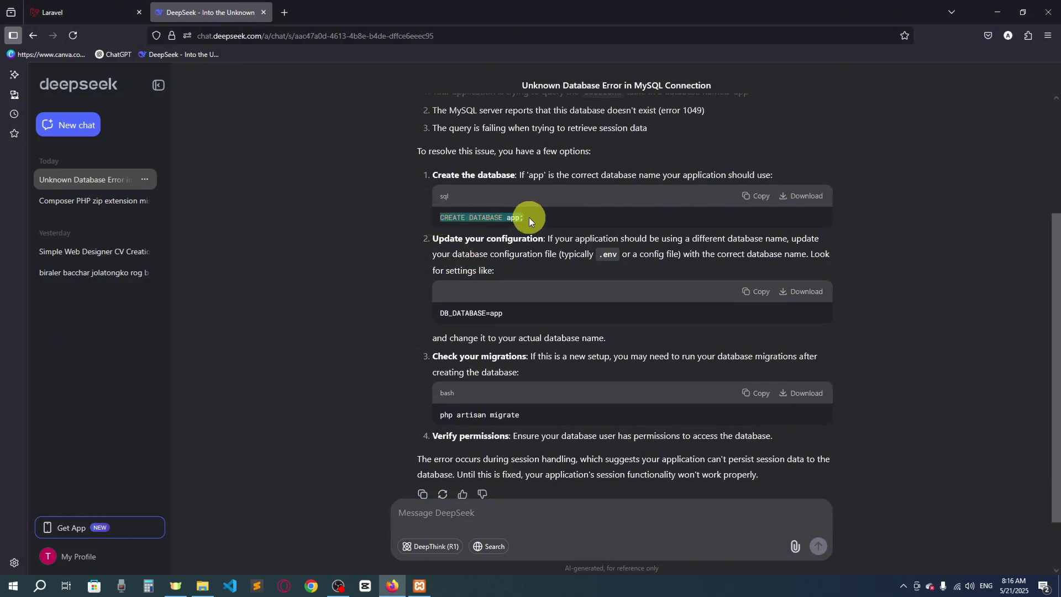
click(329, 228)
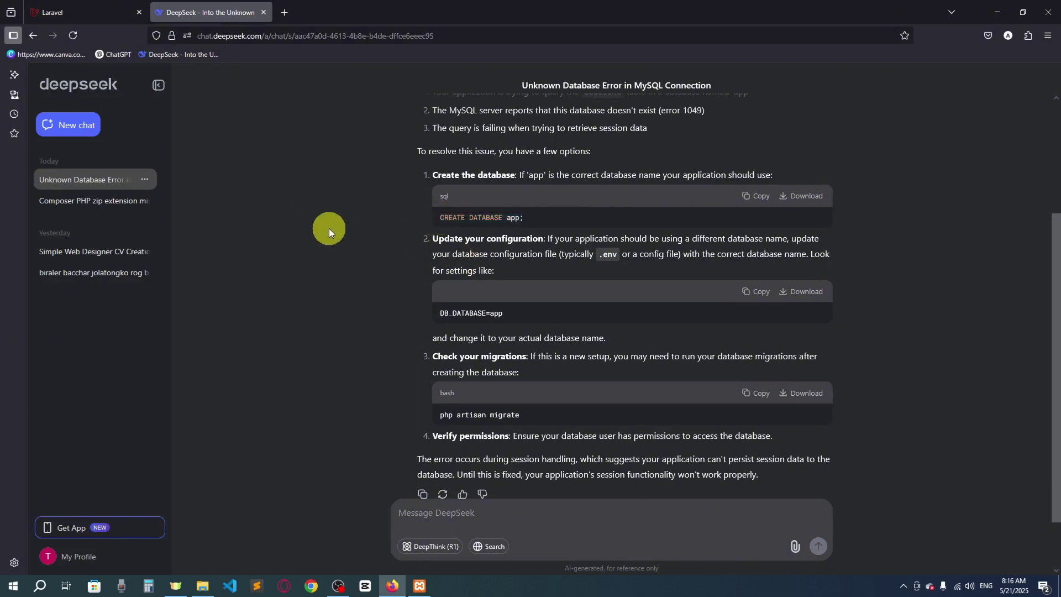
Open phpMyAdmin in a new browser tab at localhost/phpmyadmin
click(290, 18)
text(local)
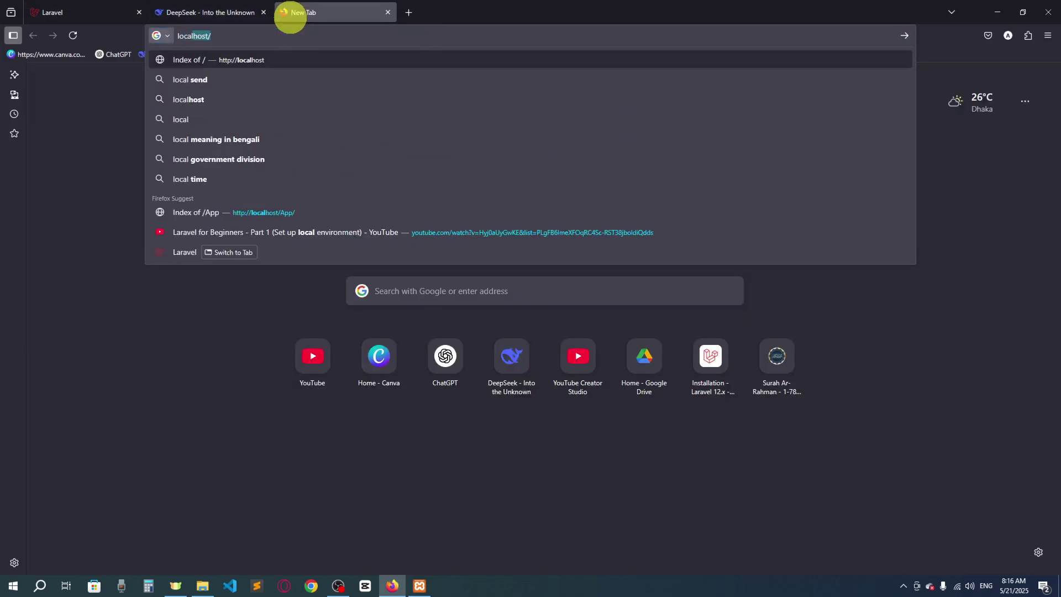
text(p[hp)
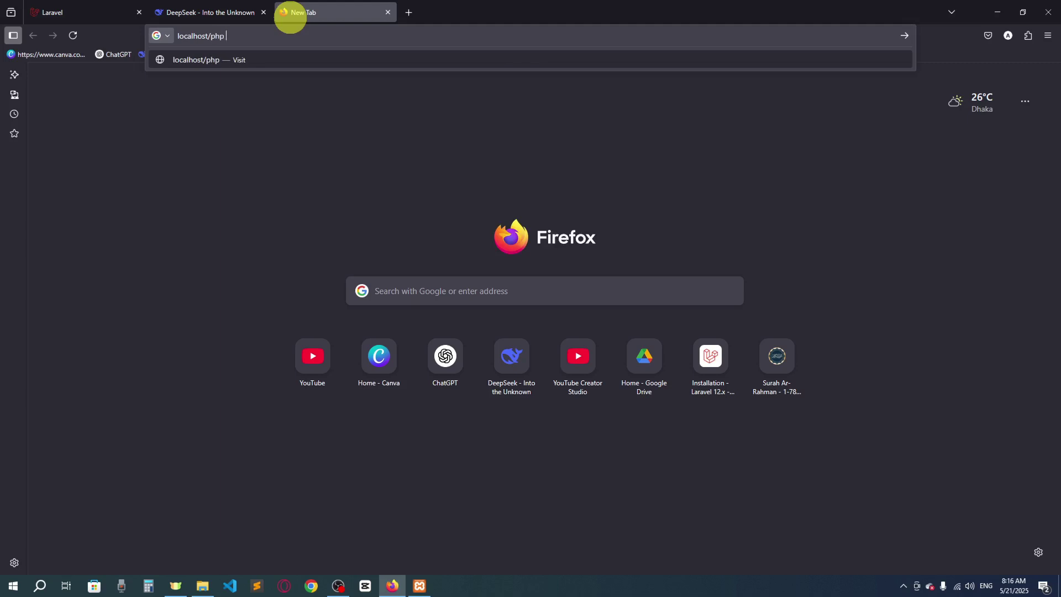
text(myadmin)
key(Return)
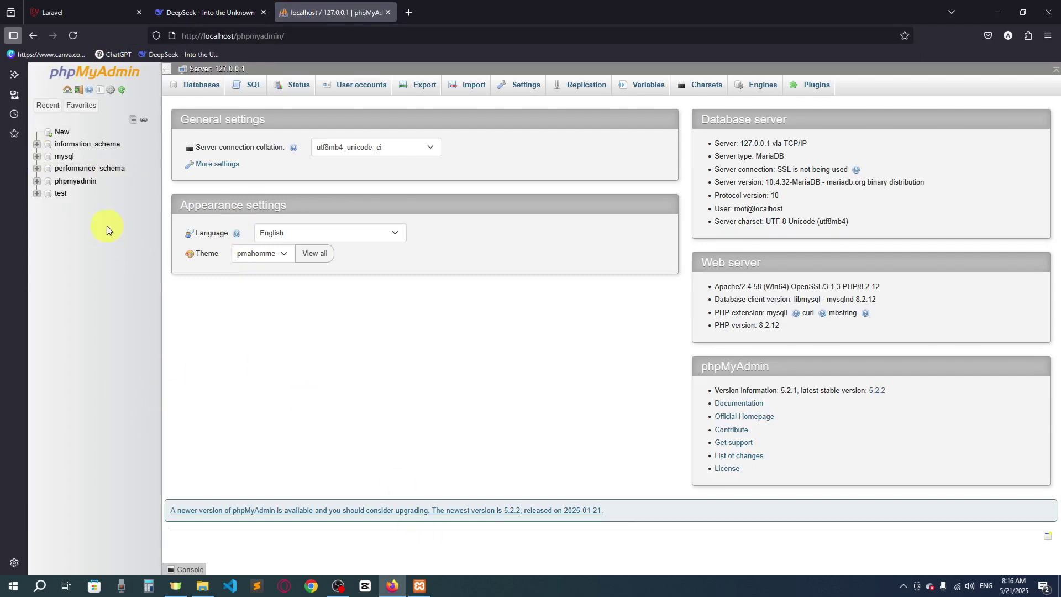
Create a new MySQL database named app with the utf8mb4_general_ci collation
click(61, 132)
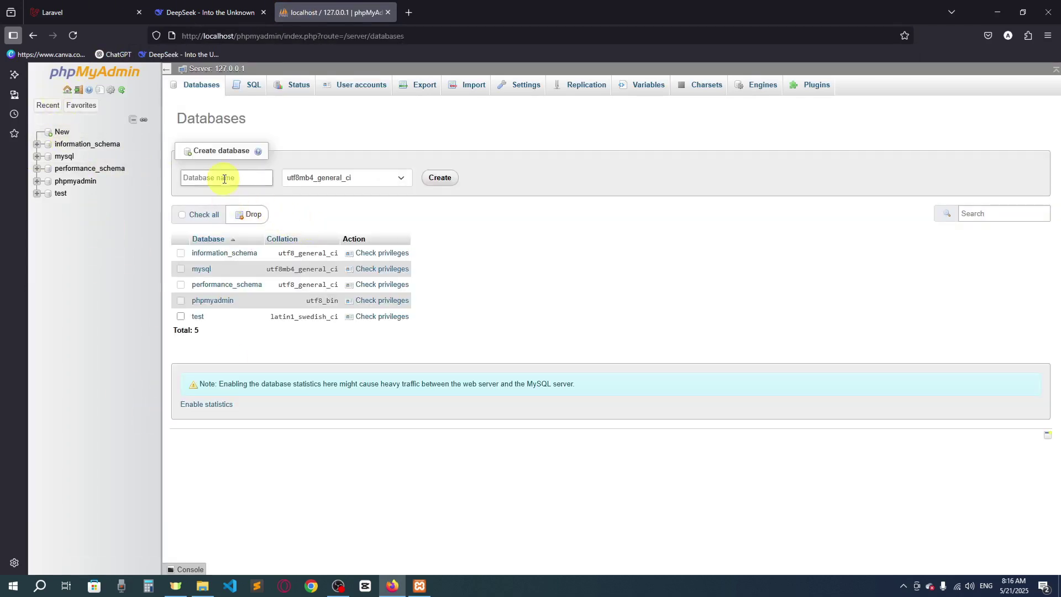
text(app)
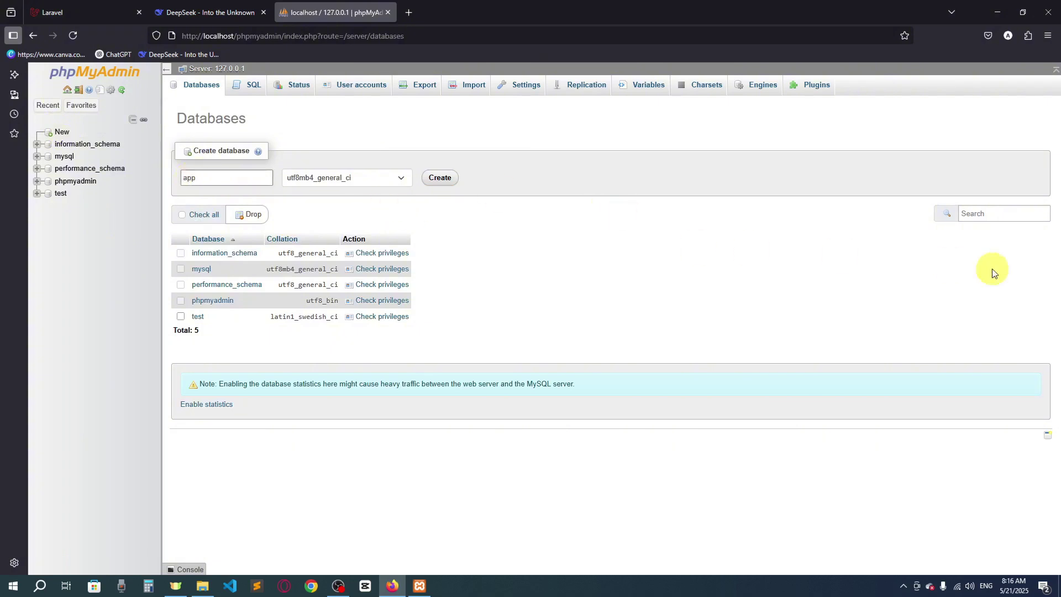
click(447, 186)
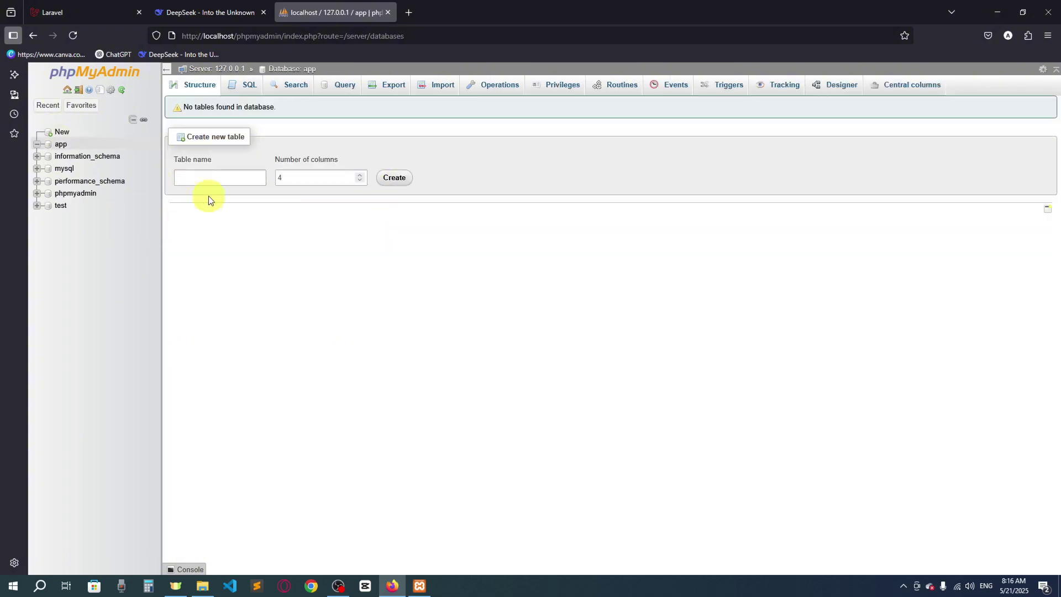
Review DeepSeek's remaining configuration and migration advice, then switch to the App project folder in File Explorer
click(165, 6)
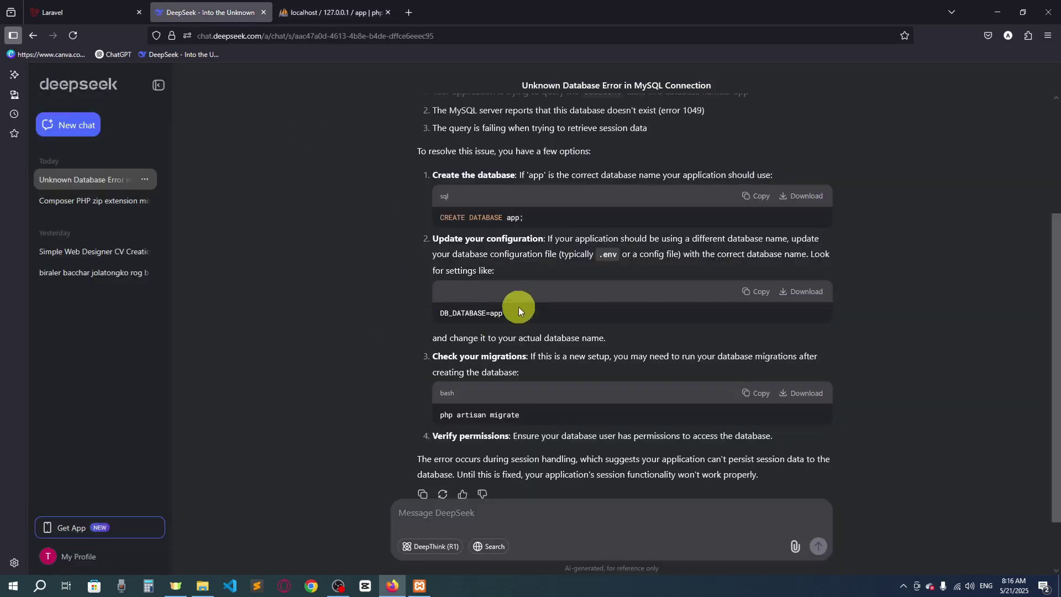
scroll(494, 313, down, 2)
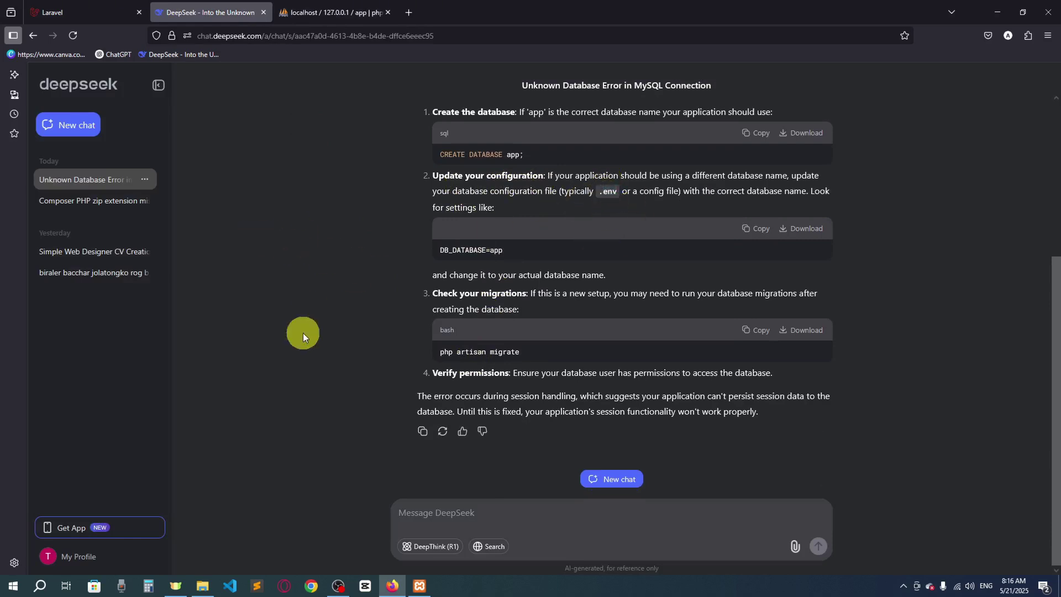
click(203, 586)
click(387, 131)
double_click(387, 130)
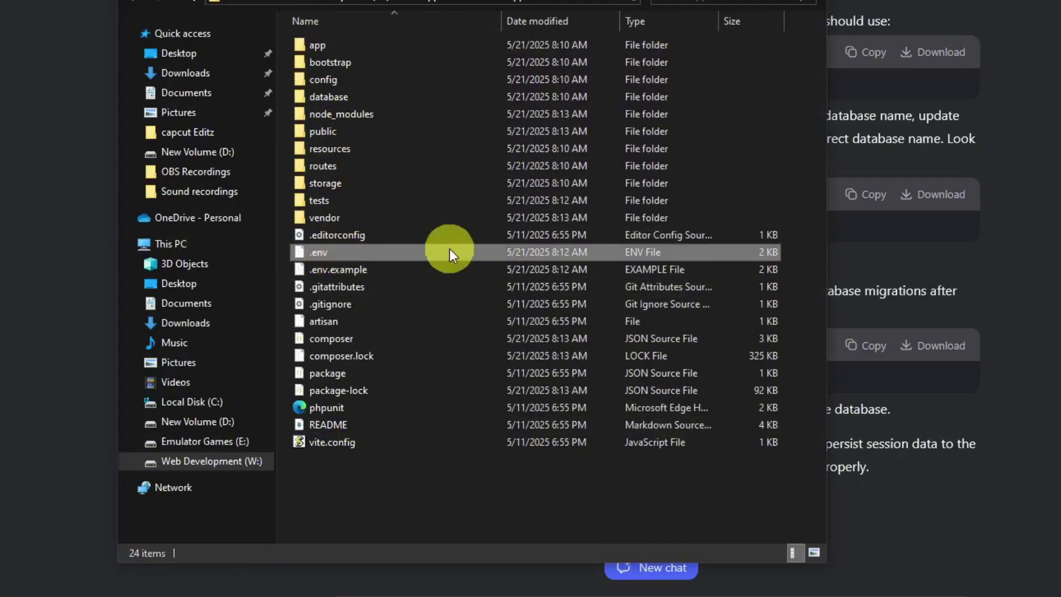
Open the project's .env file with Notepad
right_click(464, 270)
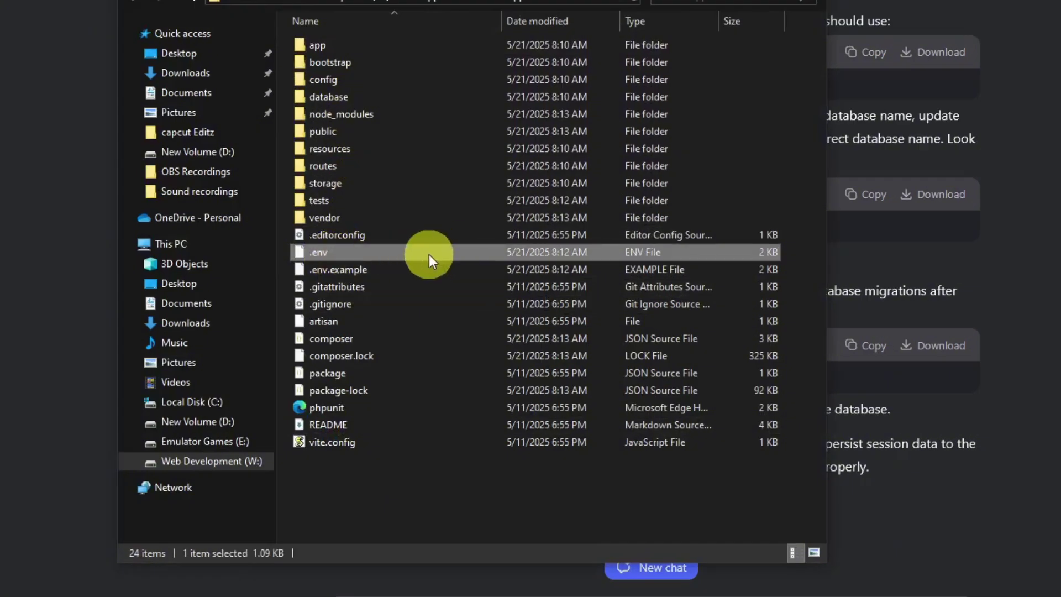
double_click(331, 251)
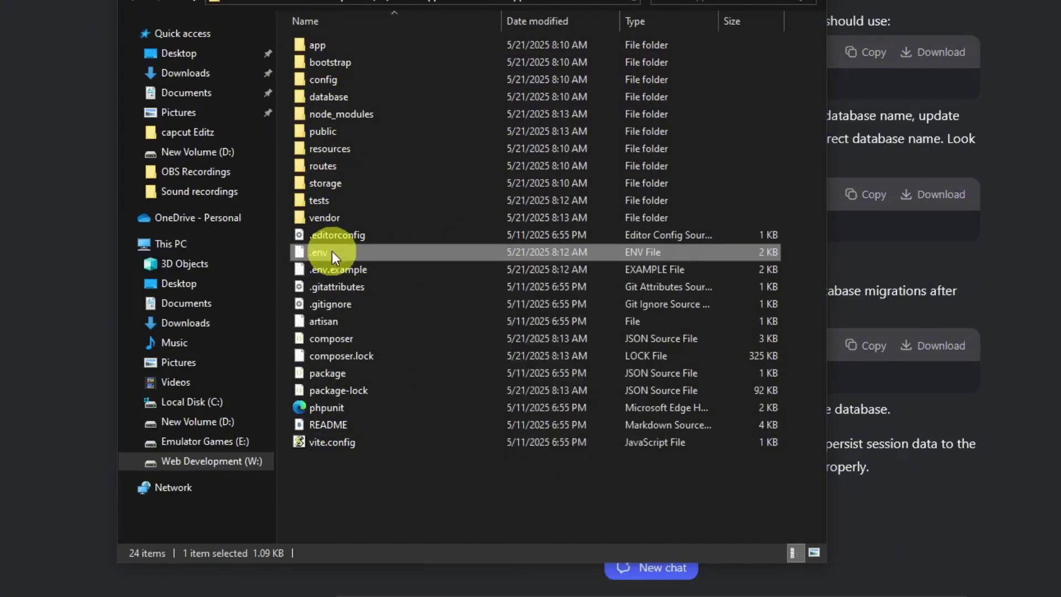
click(276, 269)
right_click(364, 255)
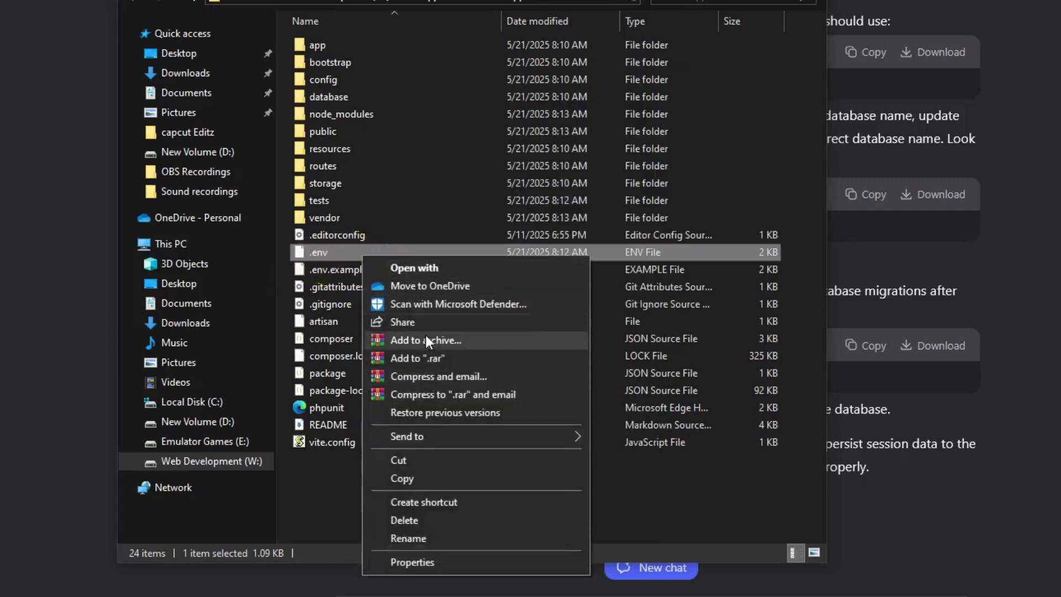
click(422, 261)
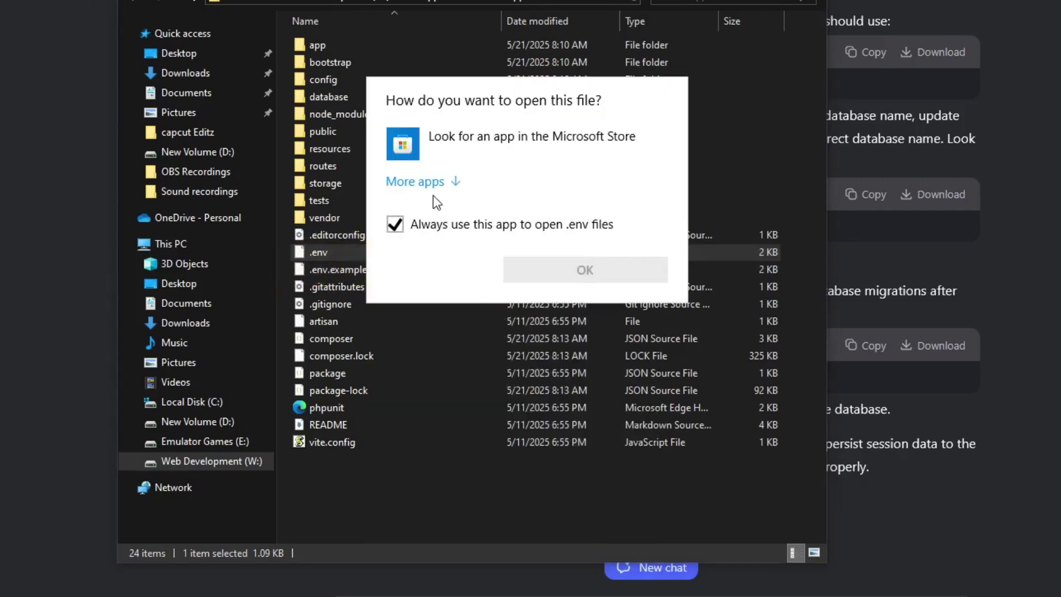
click(420, 181)
click(461, 271)
click(509, 441)
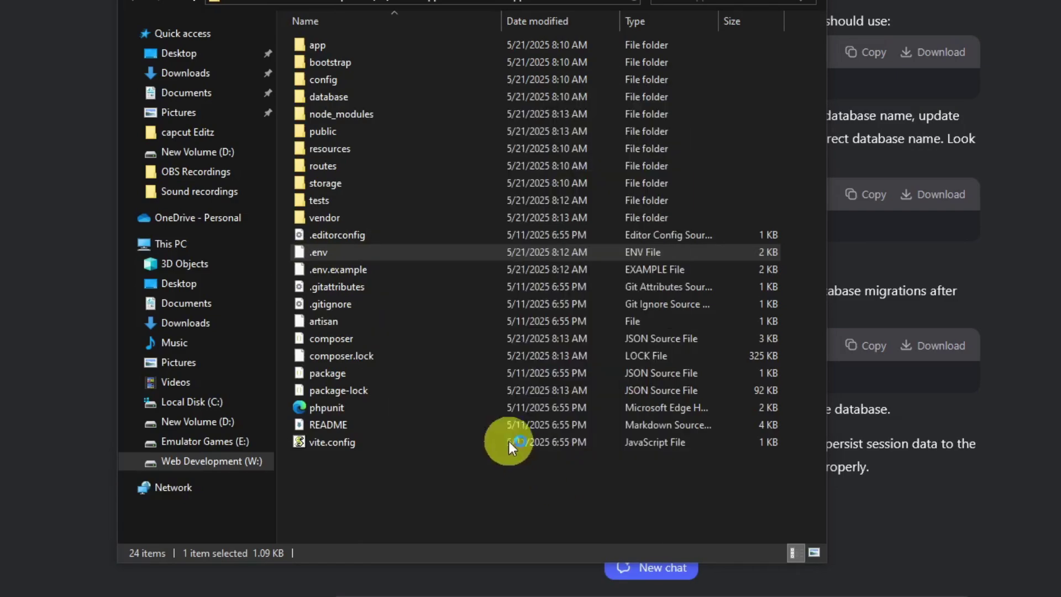
Compare the DB_DATABASE entry in the .env file with DeepSeek's suggested setting, and close the file
drag(67, 88, 170, 82)
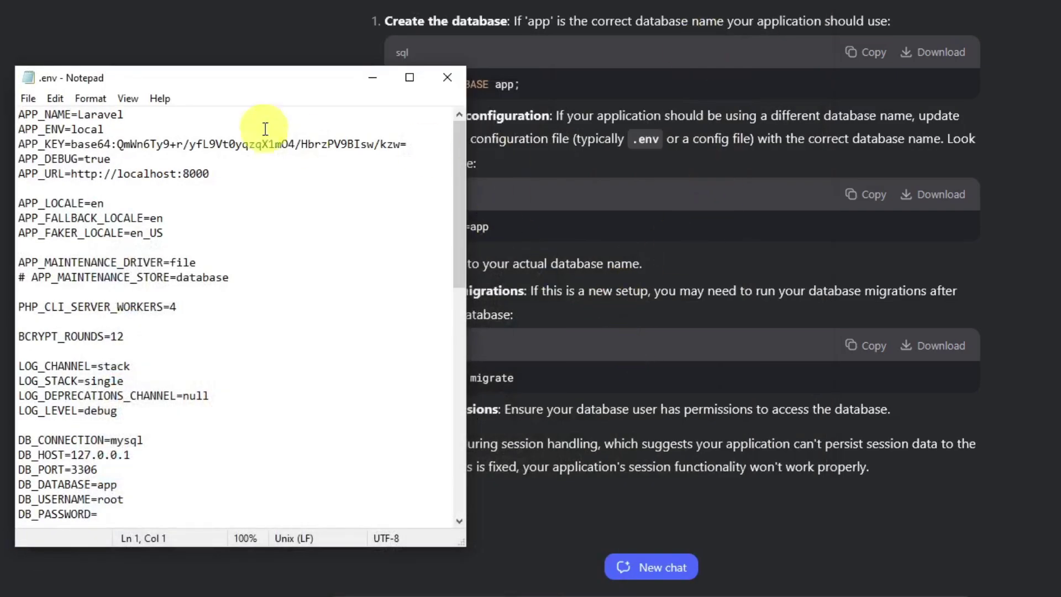
drag(290, 82, 909, 107)
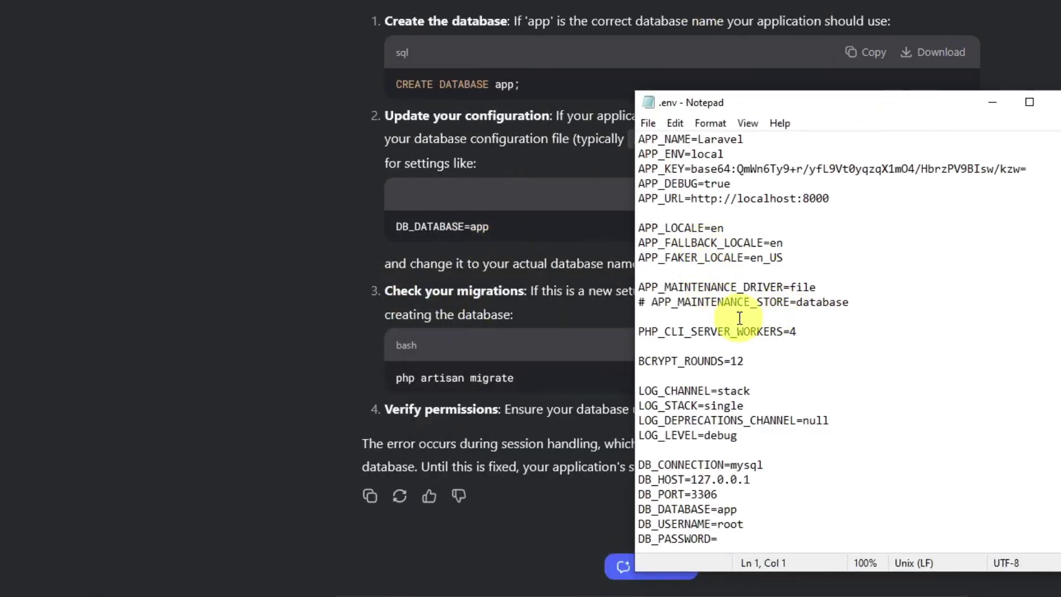
key(ctrl+f)
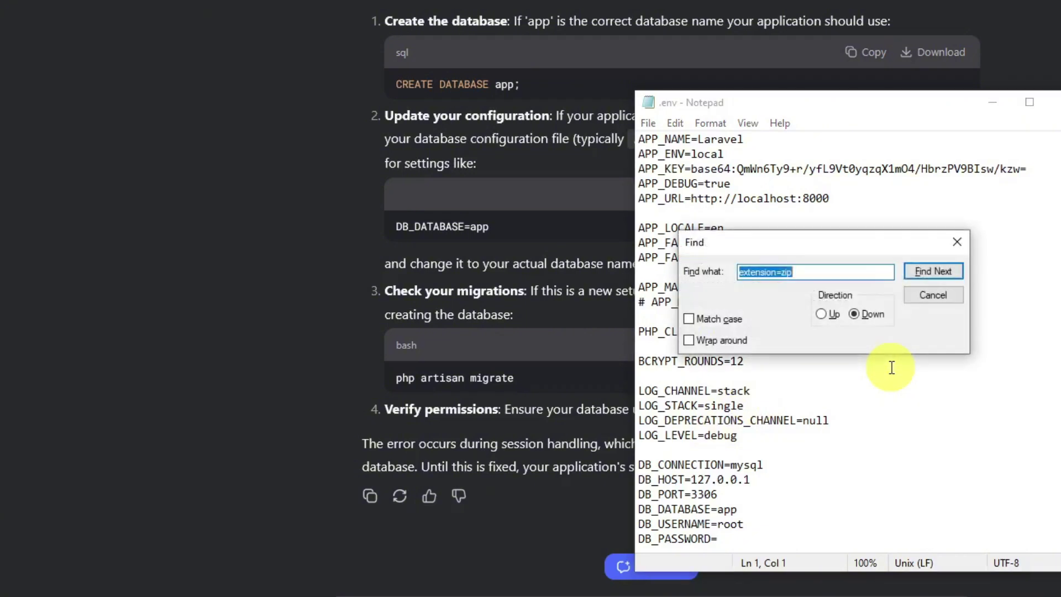
click(915, 297)
triple_click(723, 508)
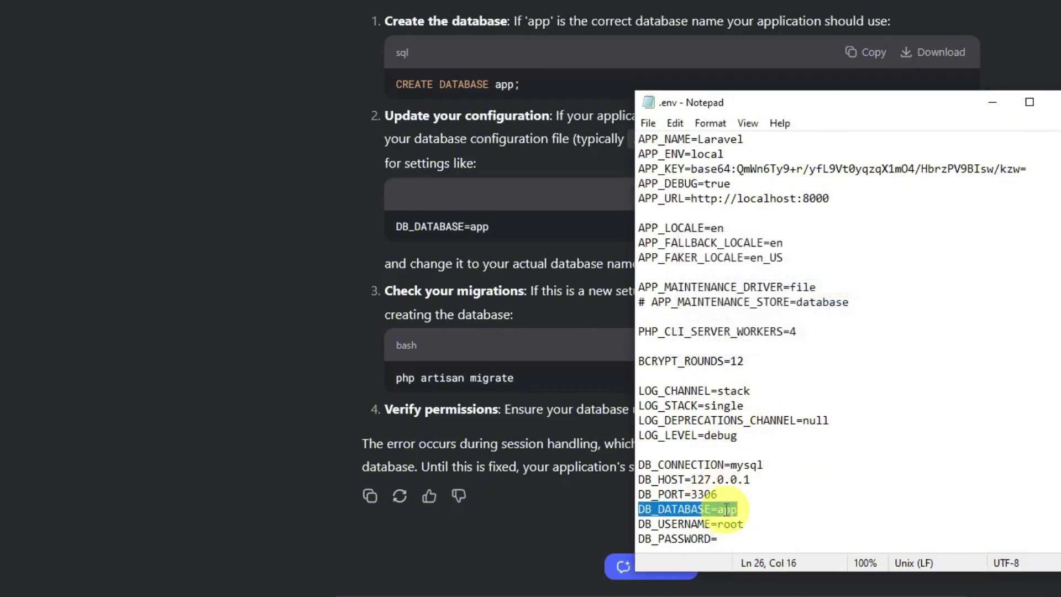
click(780, 523)
triple_click(718, 509)
click(763, 519)
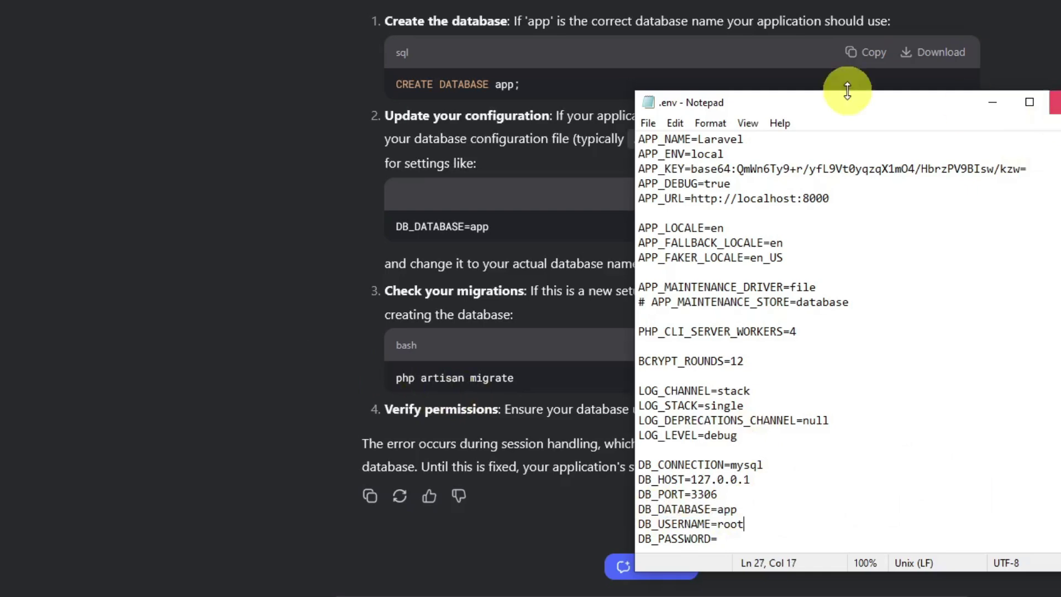
drag(851, 104, 48, 35)
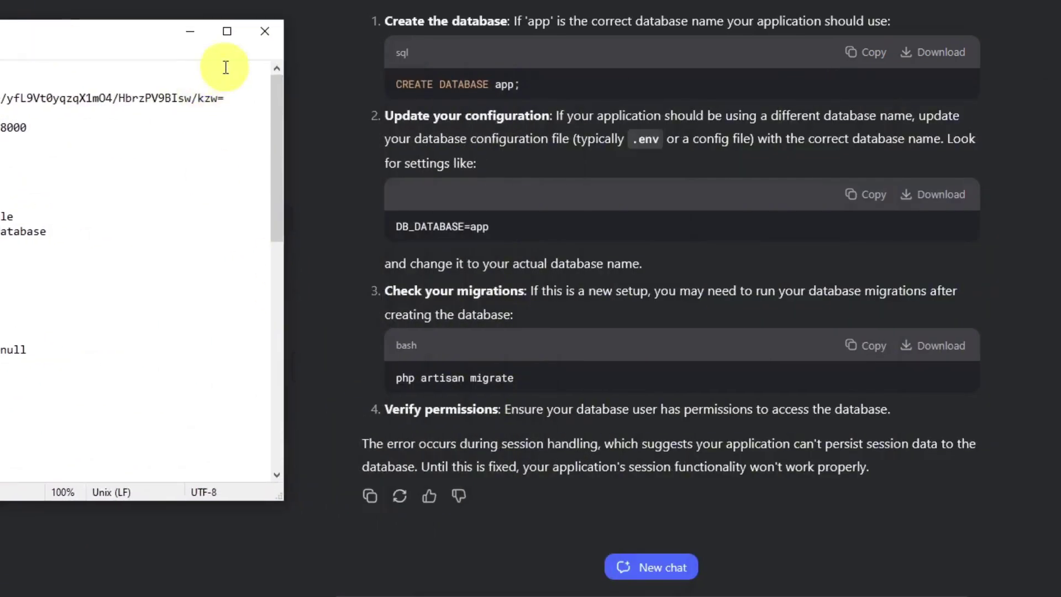
click(256, 31)
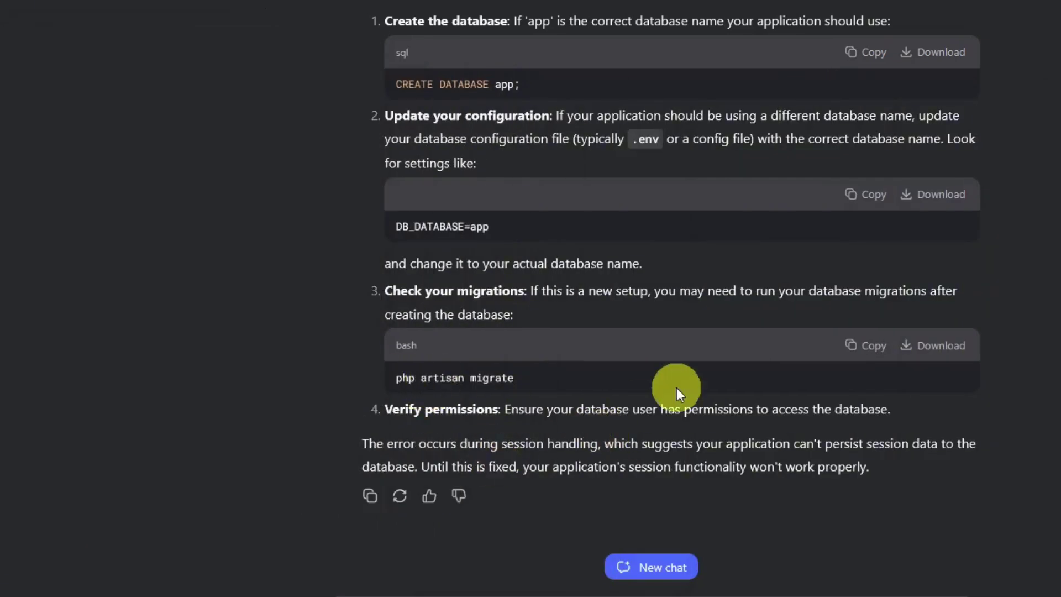
Copy the php artisan migrate command from DeepSeek and run it in Command Prompt from the App project folder
click(870, 346)
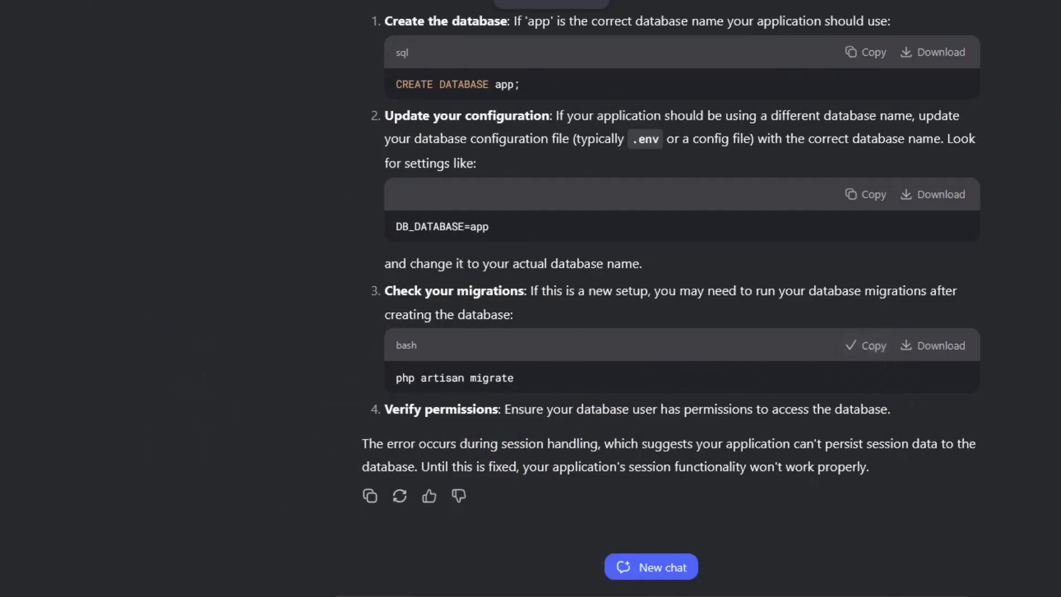
key(alt+Tab)
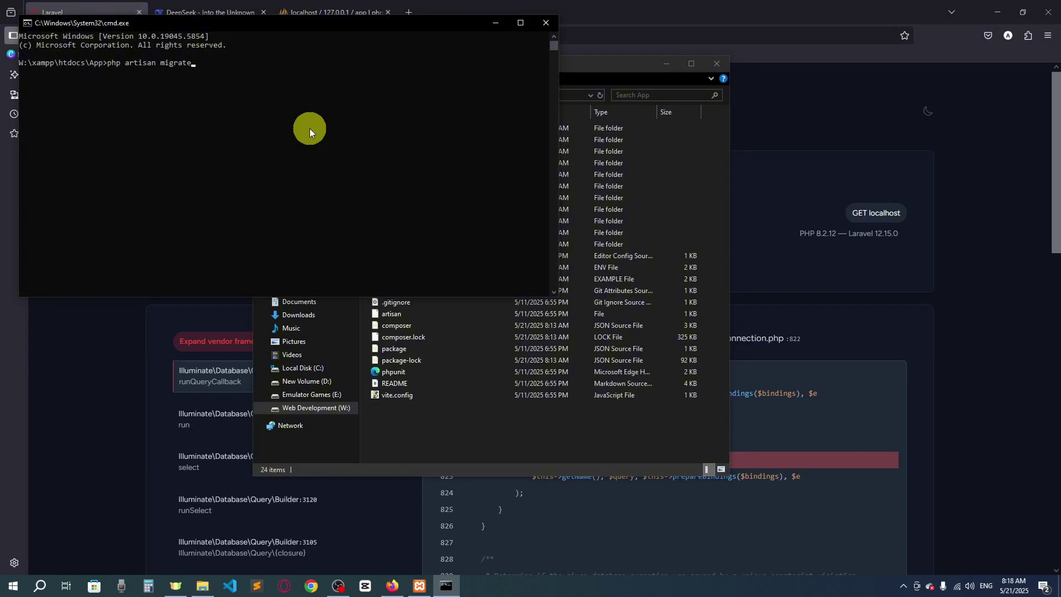
key(Return)
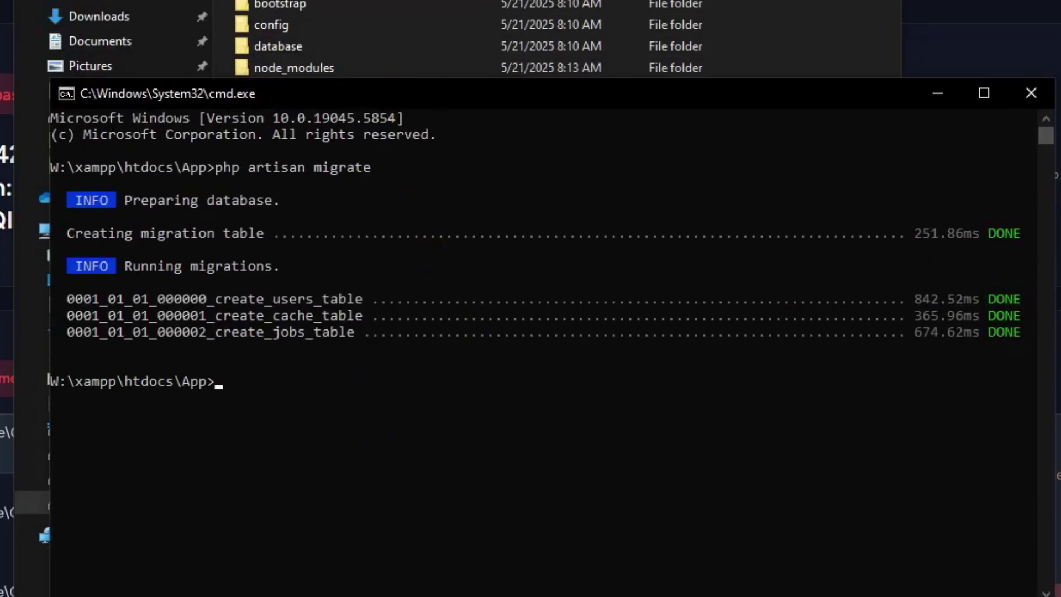
Switch to Firefox, reload the App's Laravel page, and check where its Deploy now link leads before closing that page
key(alt+Tab)
click(72, 35)
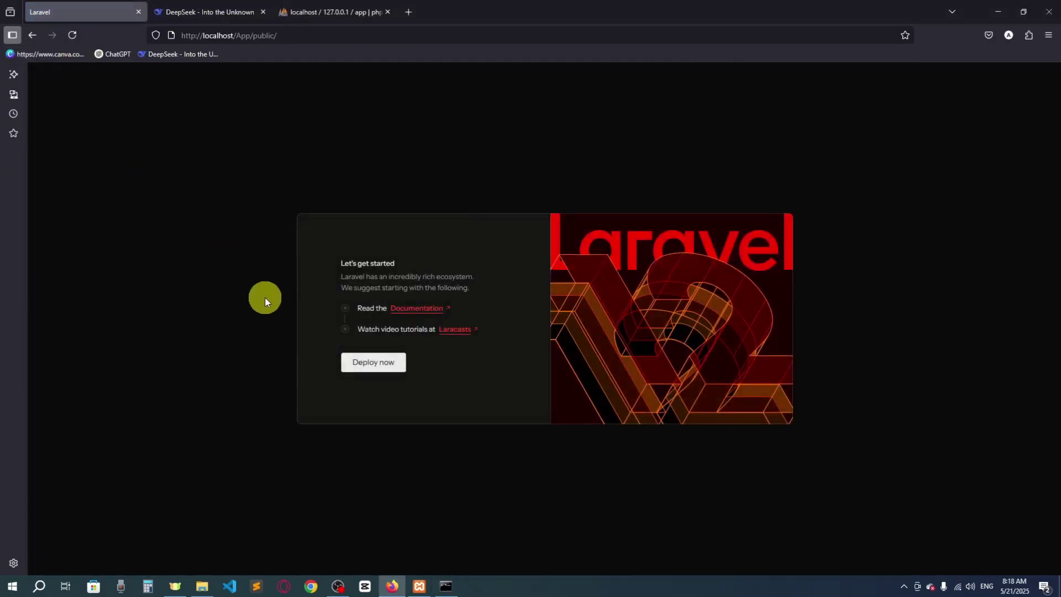
click(376, 365)
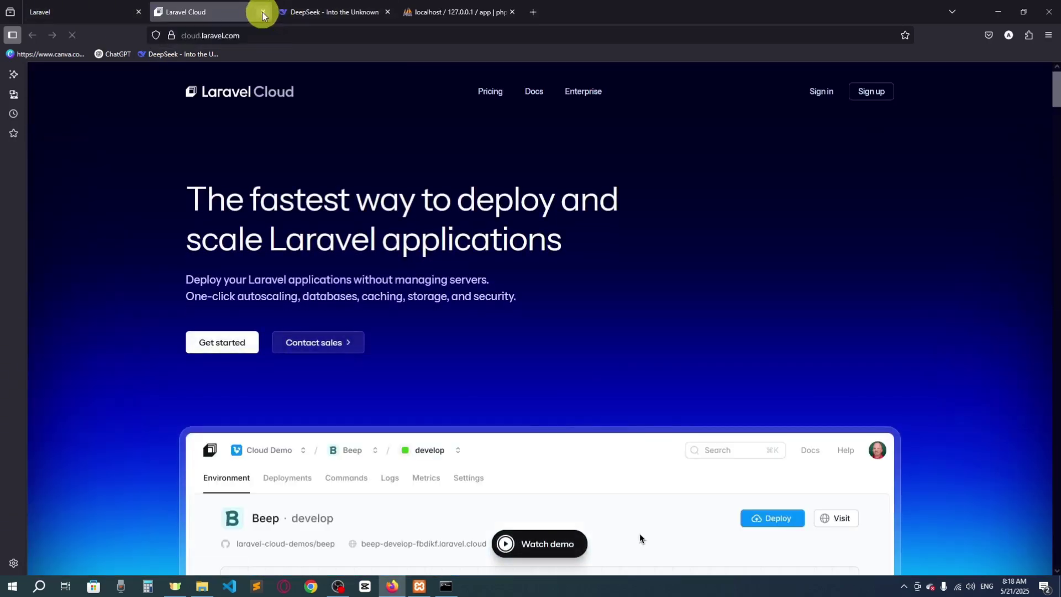
click(263, 12)
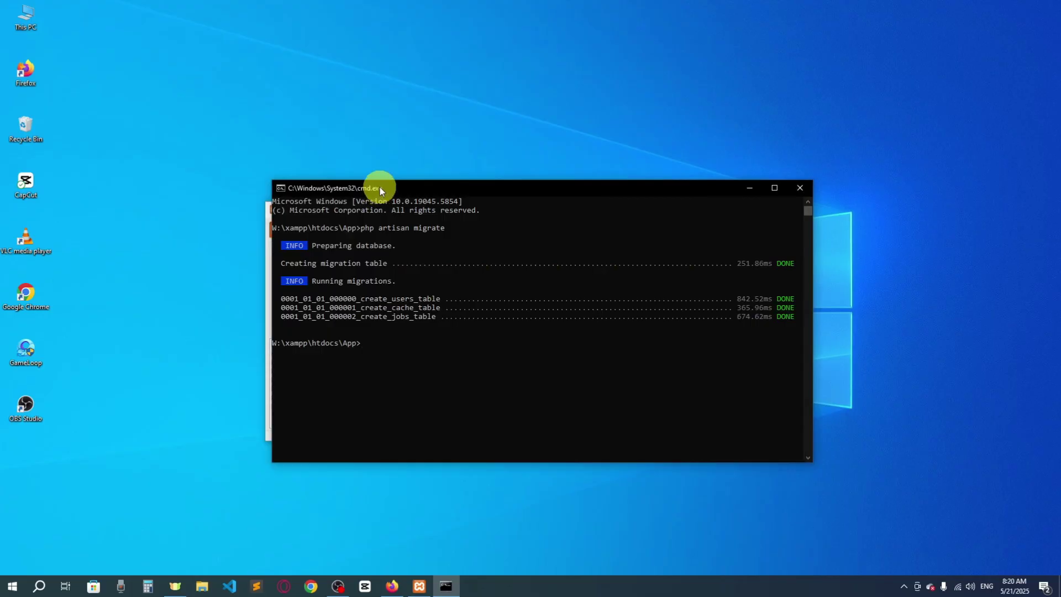
Move the Command Prompt window aside and bring the XAMPP Control Panel in front of it
drag(380, 187, 247, 85)
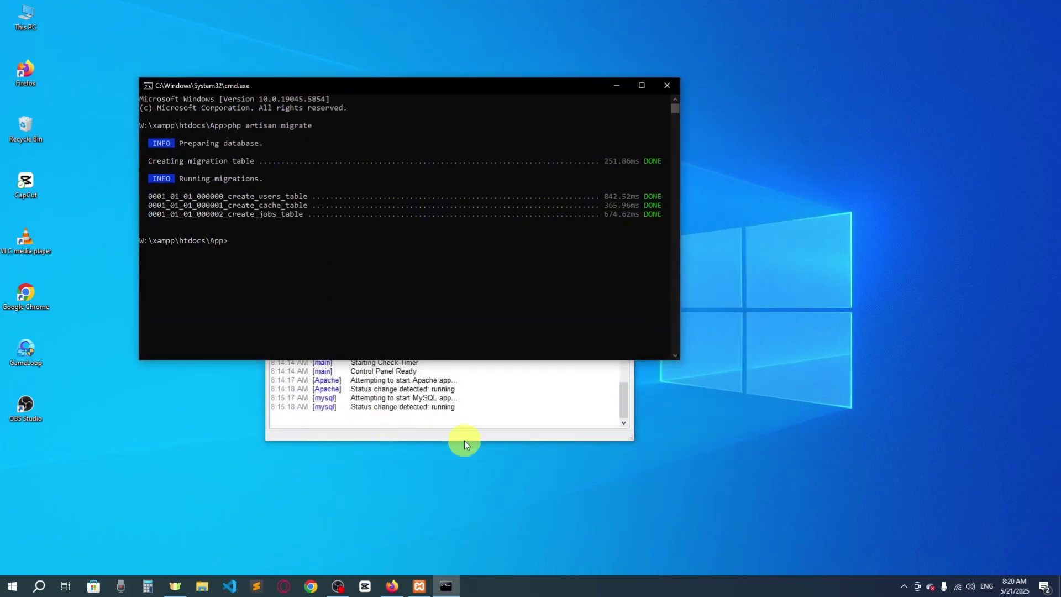
click(540, 412)
drag(497, 199, 464, 146)
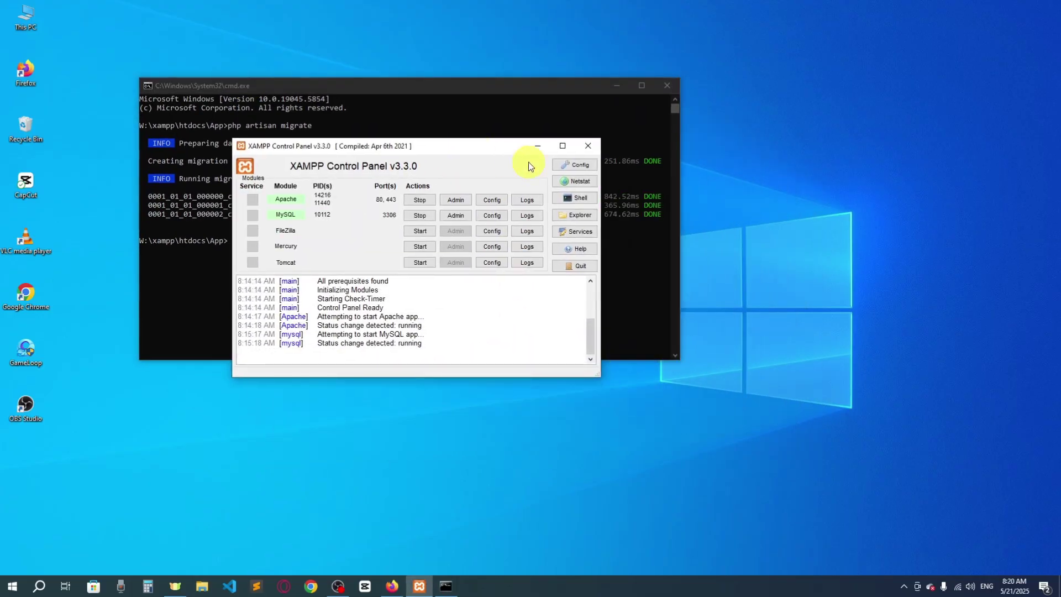